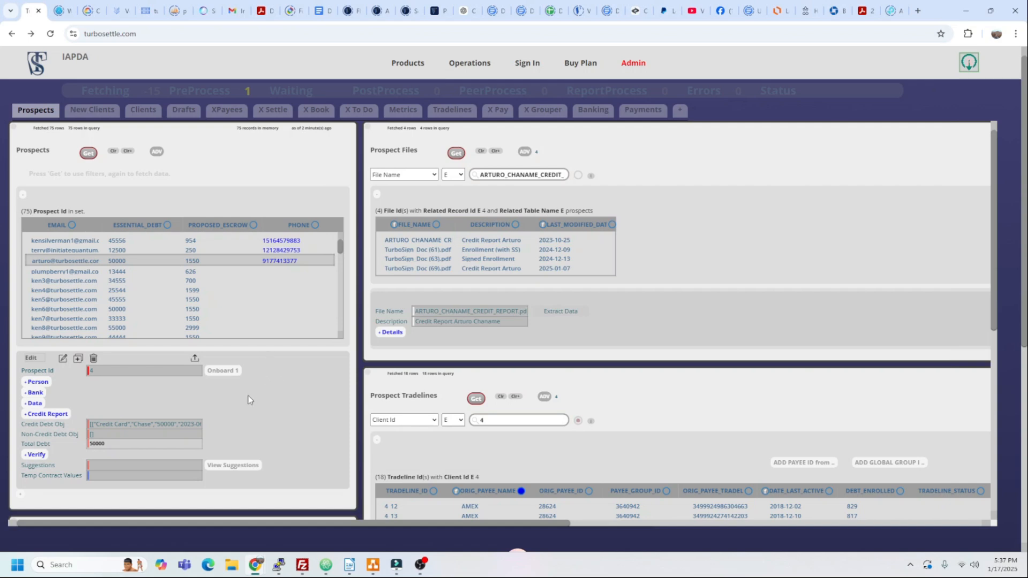
Open the copy settings of the Prospects Onboard 1 button and examine its first remote object and the available remote mode actions.
left_click(224, 371)
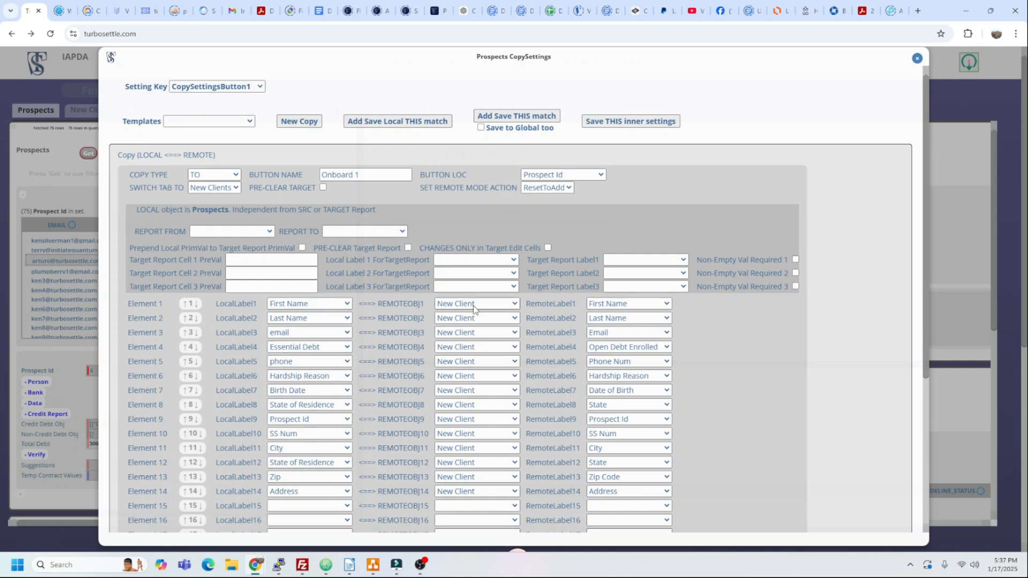
left_click(474, 309)
left_click(474, 309)
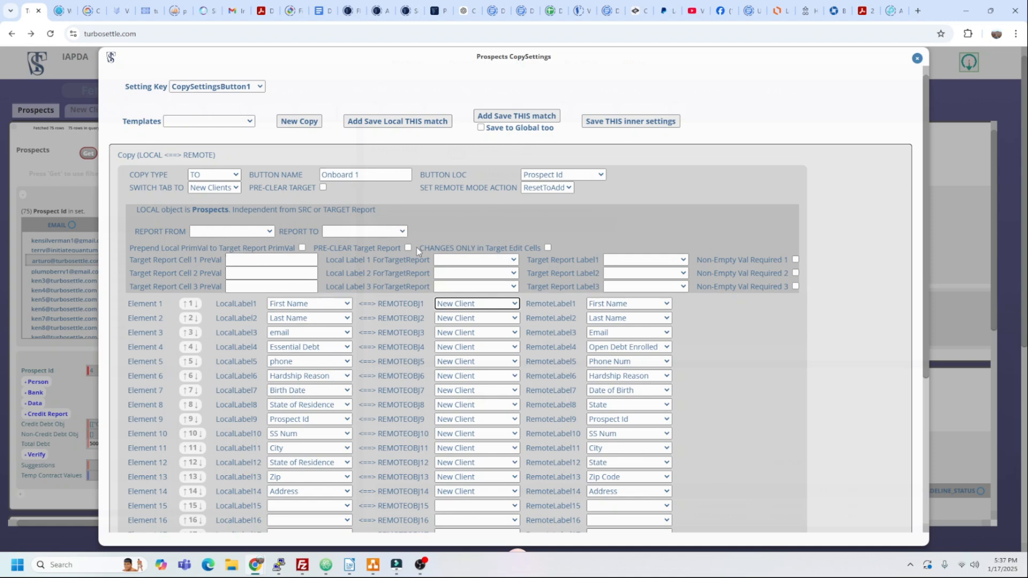
left_click(562, 188)
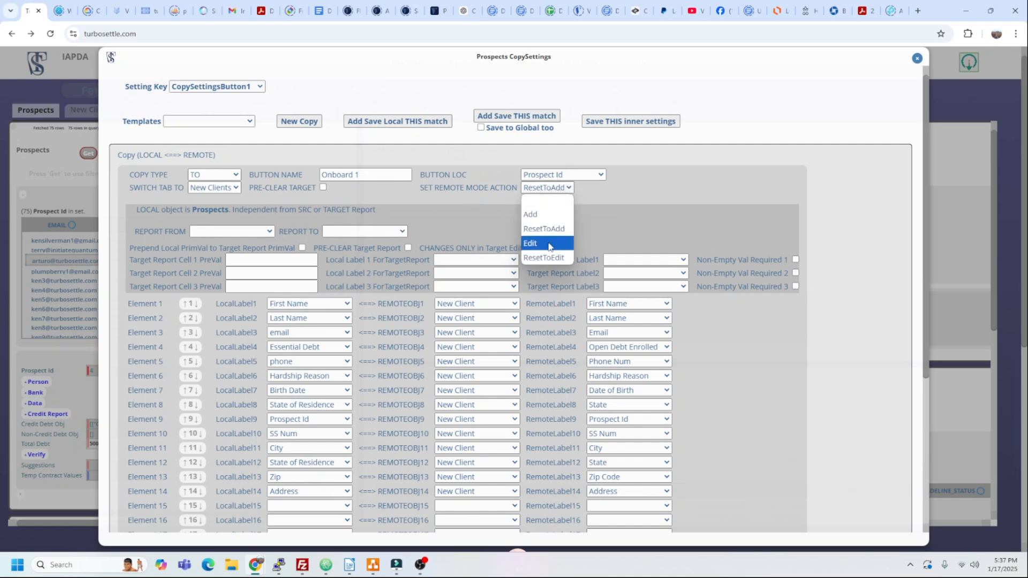
left_click(604, 189)
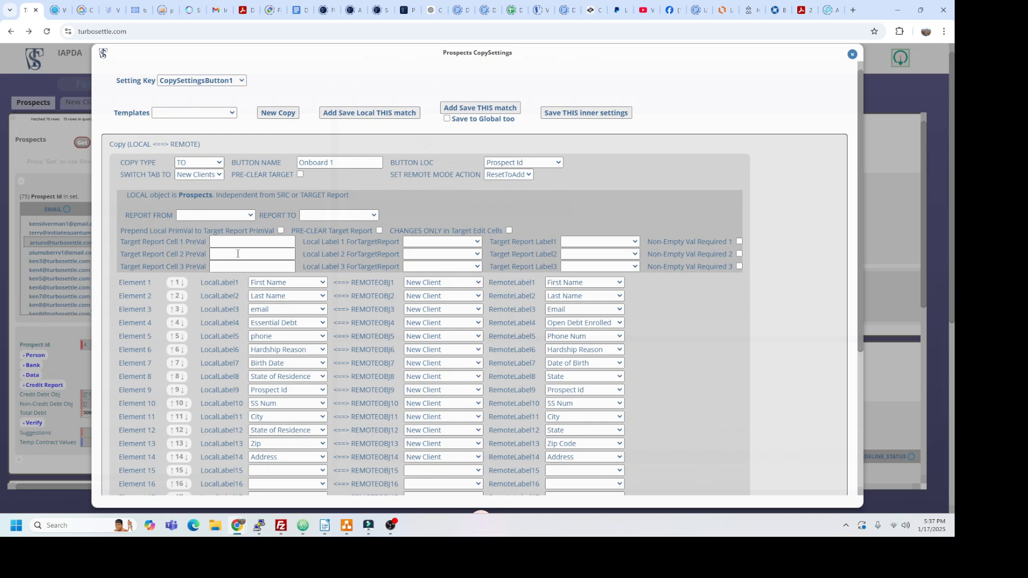
Examine the target report label options and the element mappings to New Client, and close the Onboard 1 copy settings.
left_click(458, 242)
left_click(587, 200)
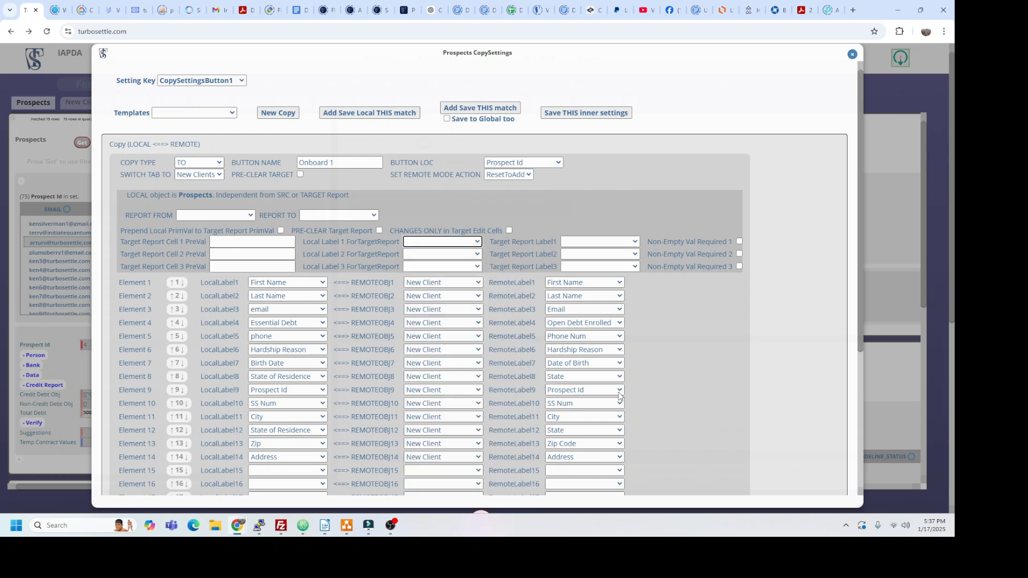
scroll(621, 396, "down", 4)
scroll(649, 340, "up", 4)
left_click(852, 55)
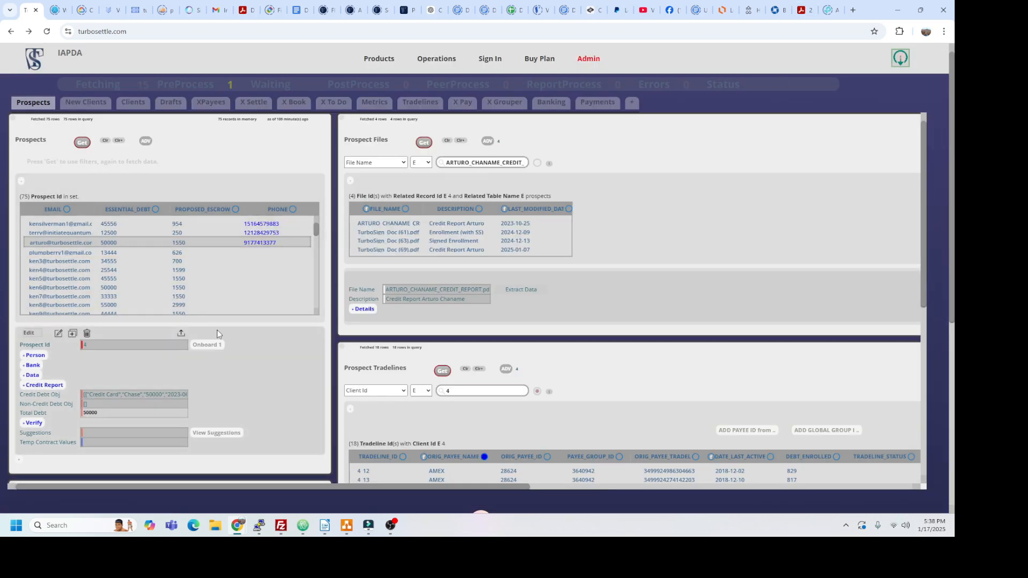
Open the blank Prospects copy settings and look over the element rows and the saved match list.
mouse_move(146, 127)
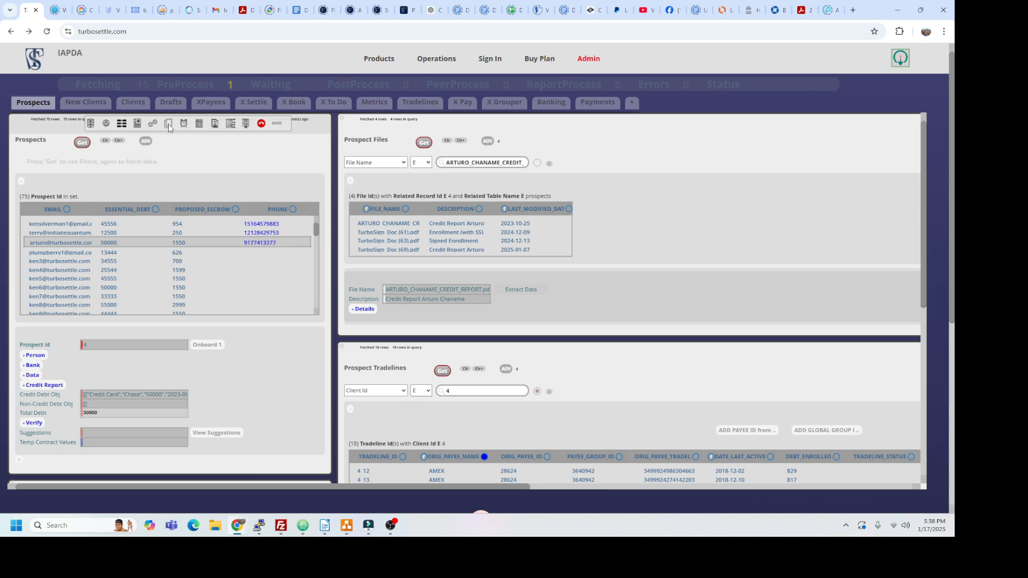
left_click(168, 124)
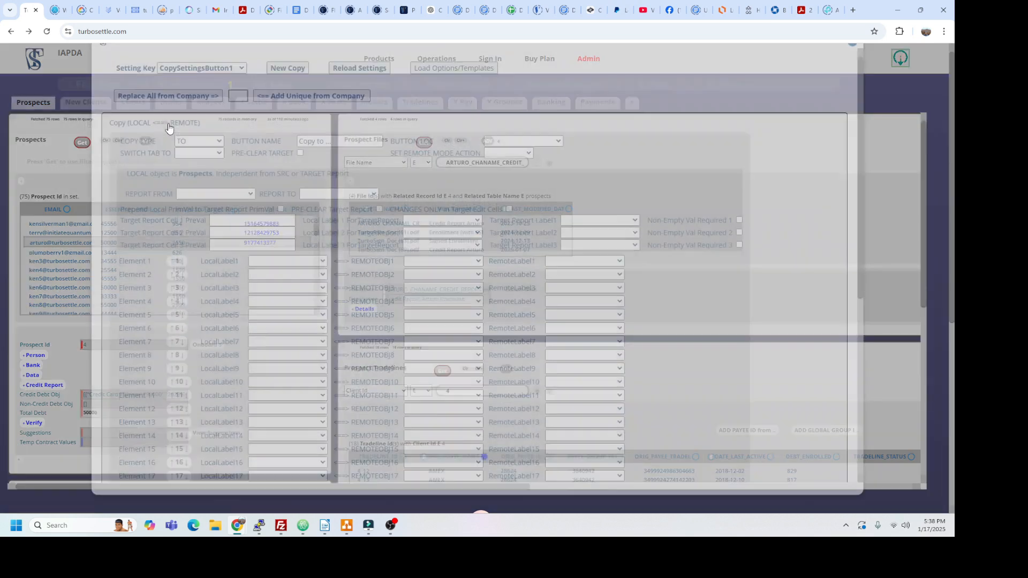
scroll(407, 364, "down", 5)
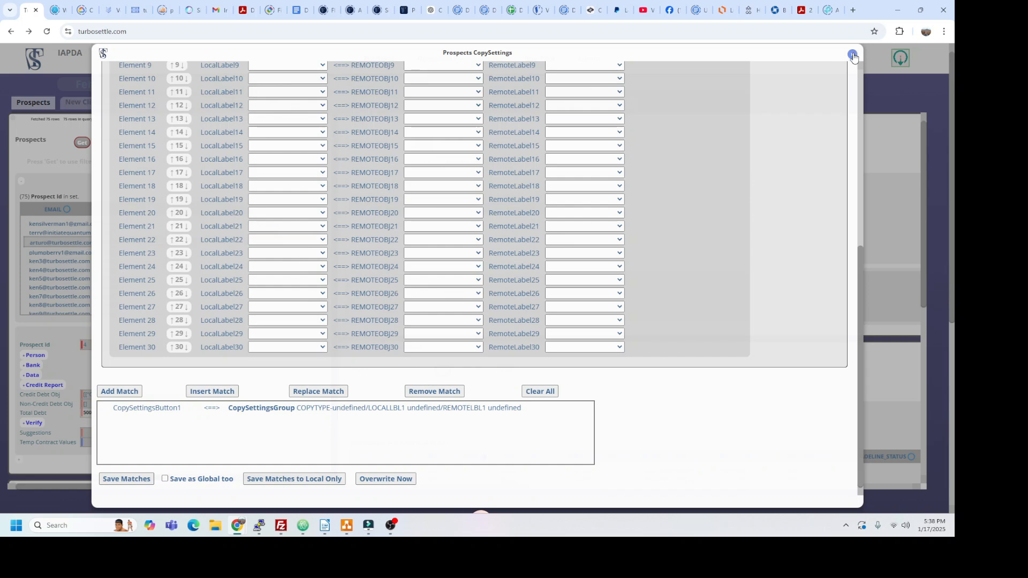
scroll(266, 381, "up", 5)
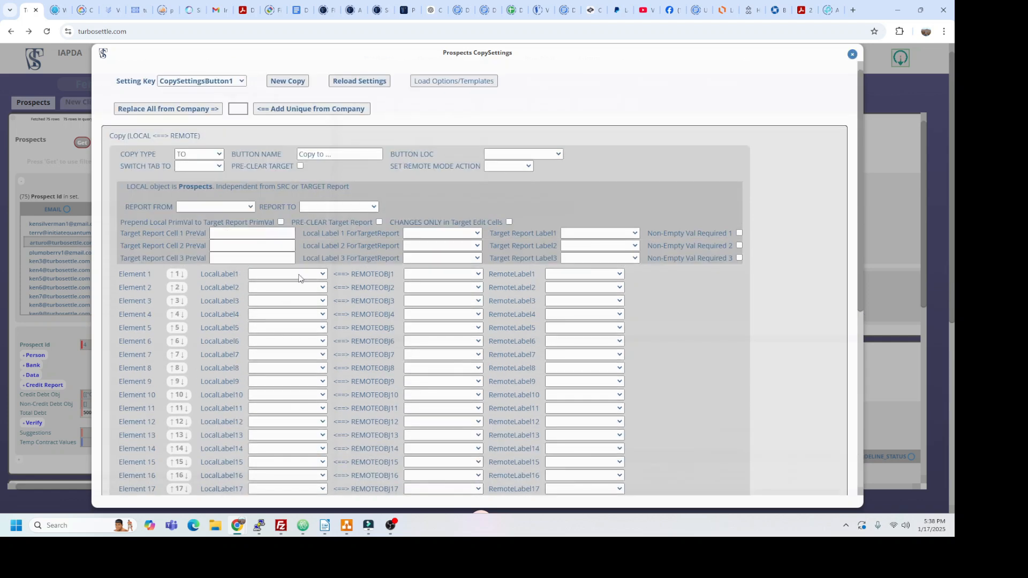
Examine the local label, remote object and remote label choices for Element 1, and close the Prospects copy settings.
left_click(299, 276)
left_click(302, 275)
left_click(299, 274)
left_click(299, 271)
left_click(434, 273)
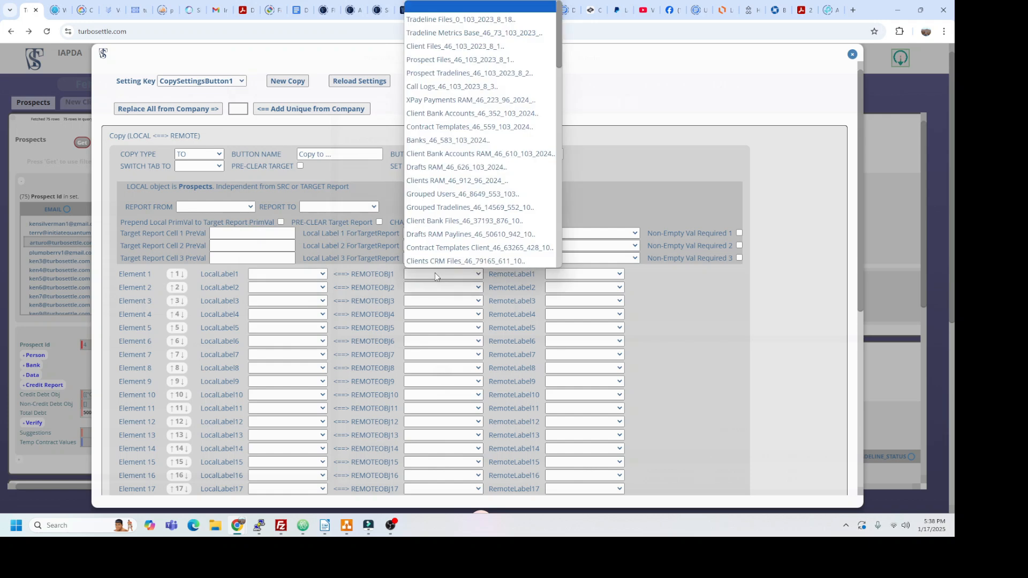
left_click(435, 272)
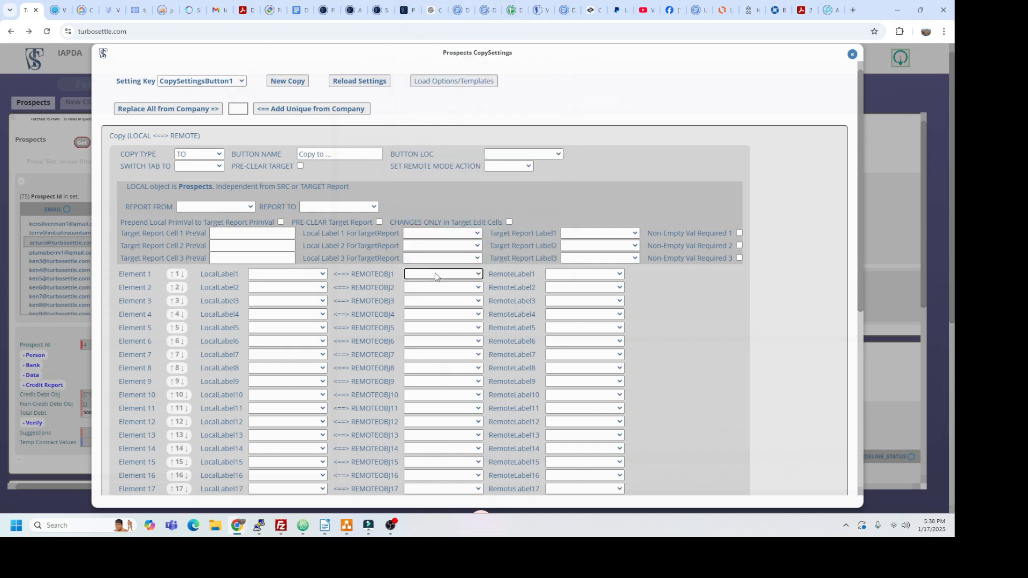
left_click(573, 275)
left_click(572, 273)
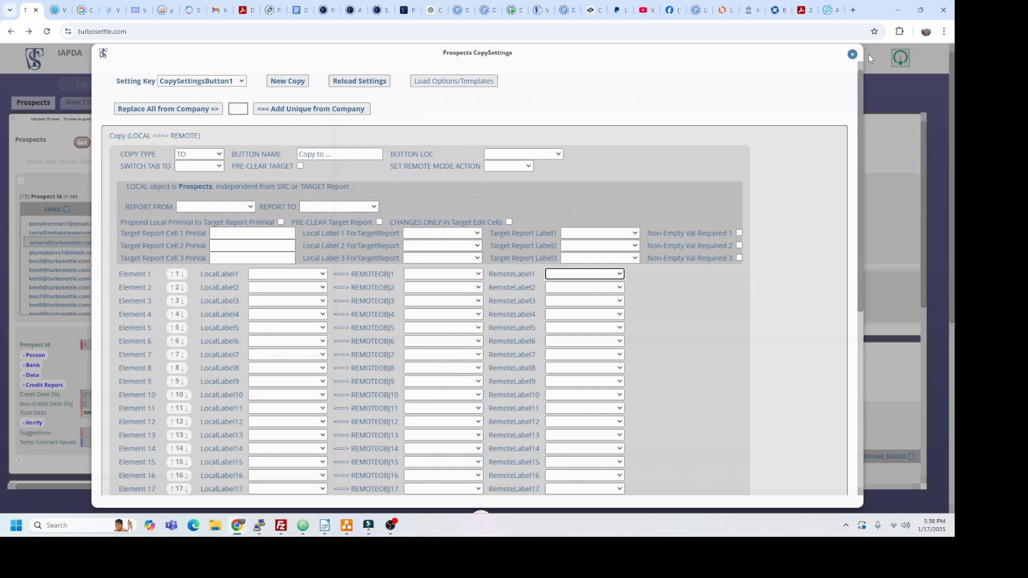
left_click(852, 55)
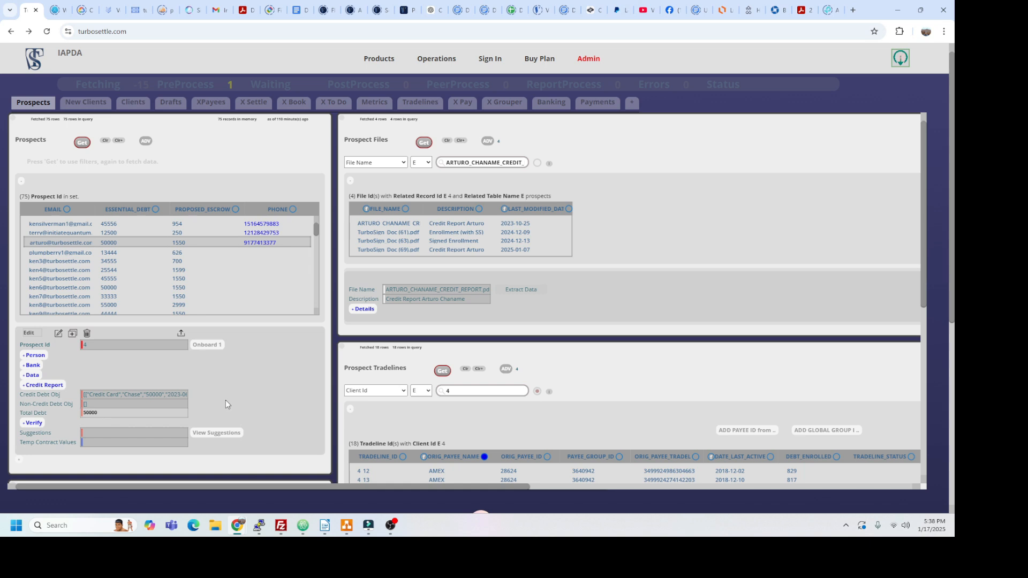
View the linked files and tradelines of the prospect with 13444 essential debt, and reselect the prospect with 50000 essential debt.
mouse_move(141, 124)
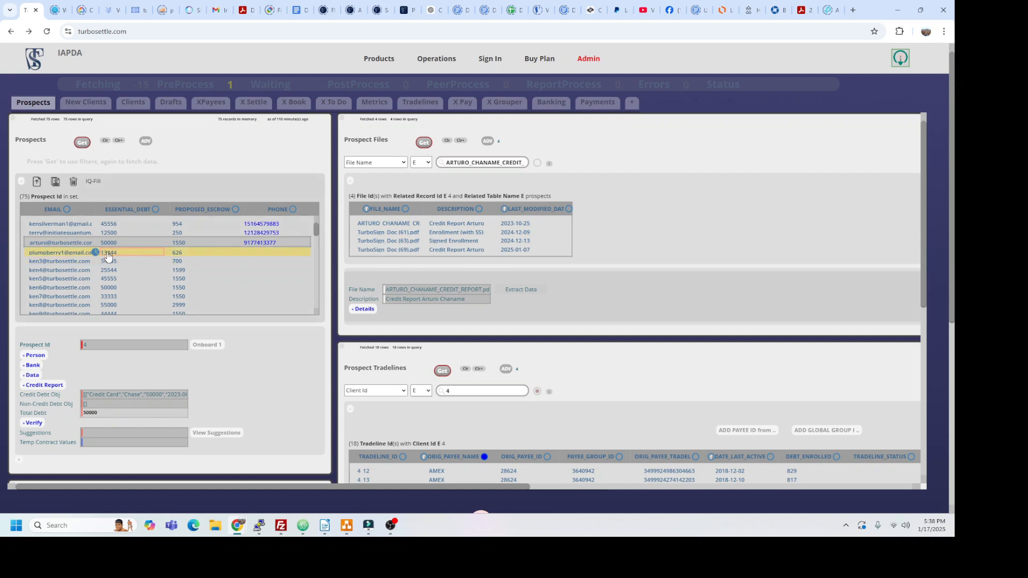
left_click(65, 257)
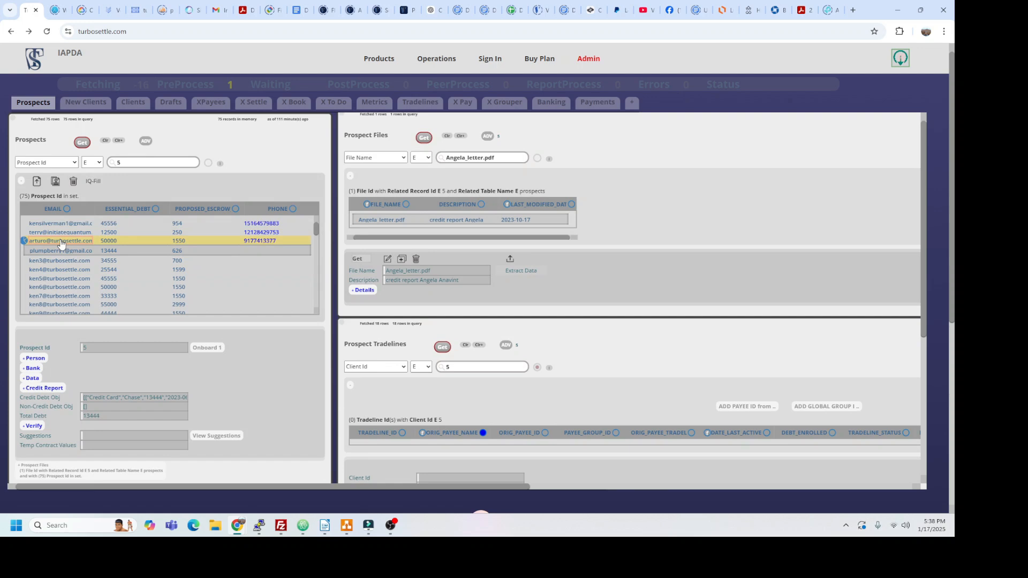
left_click(62, 244)
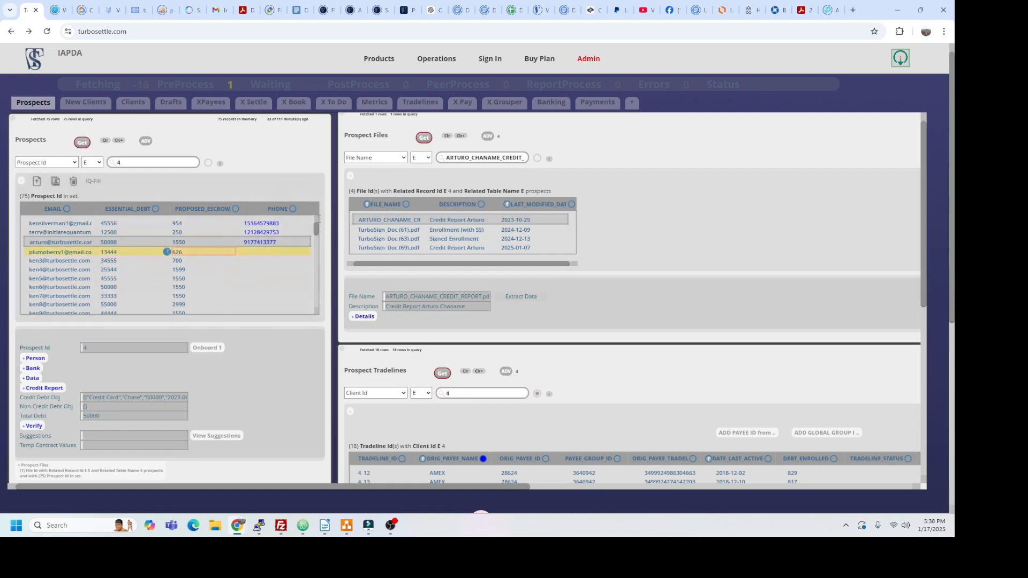
Load the first Prospects link match, examine its source label options, and close the link settings.
left_click(150, 123)
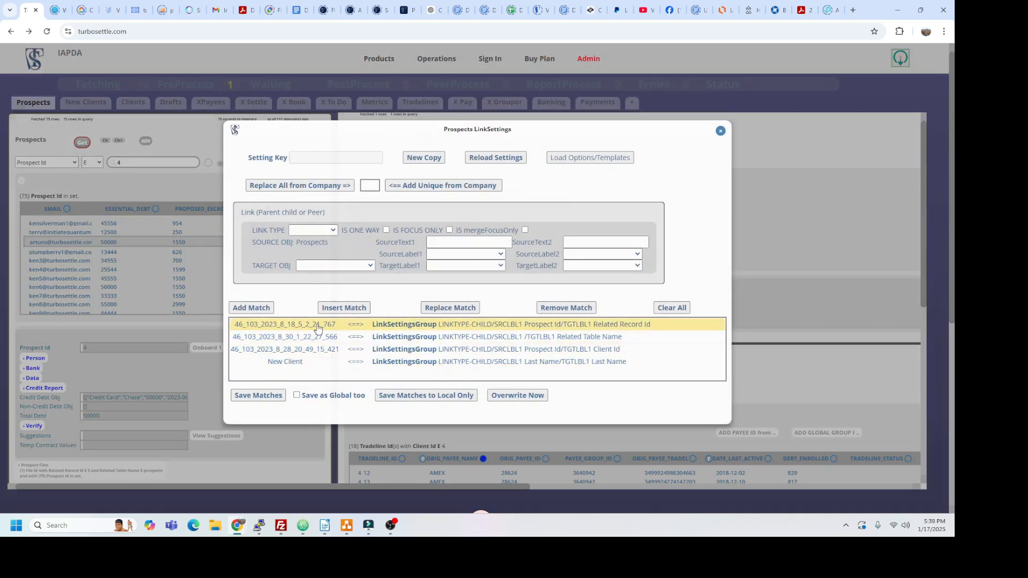
double_click(318, 325)
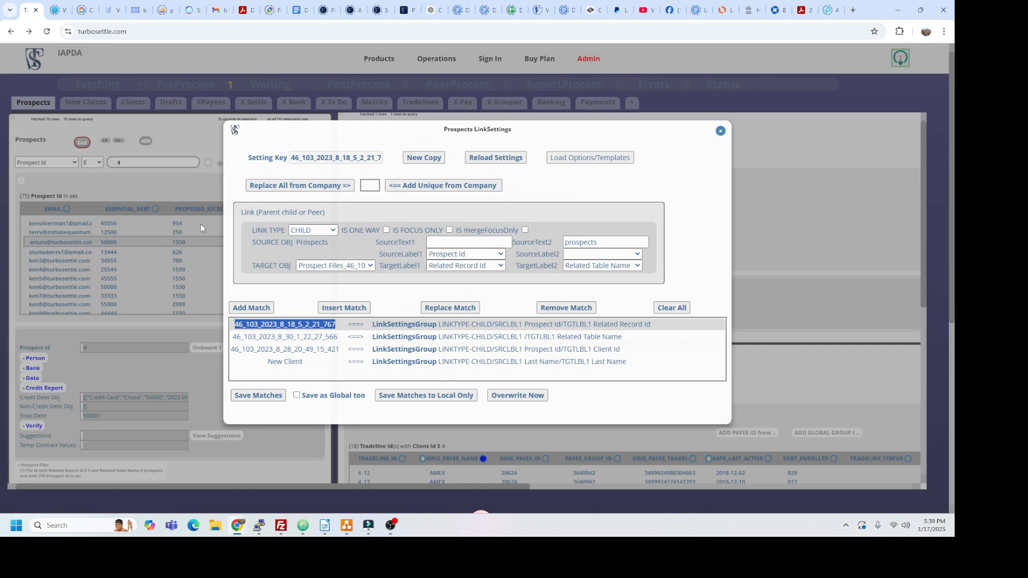
left_click(468, 257)
left_click(468, 259)
left_click(721, 131)
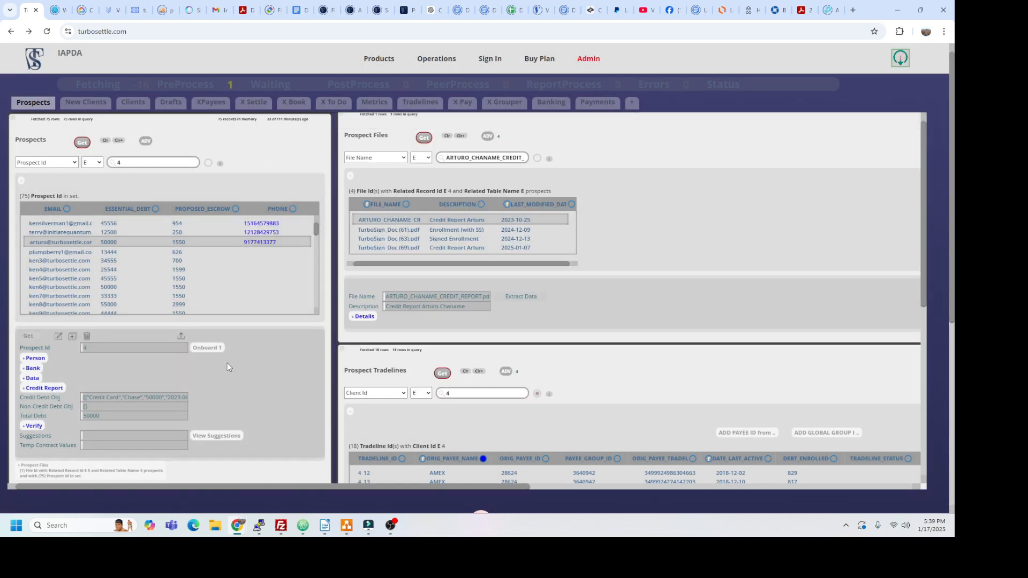
Review the field mappings from Prospects to New Client in the Onboard 1 button's copy settings and close them.
mouse_move(254, 361)
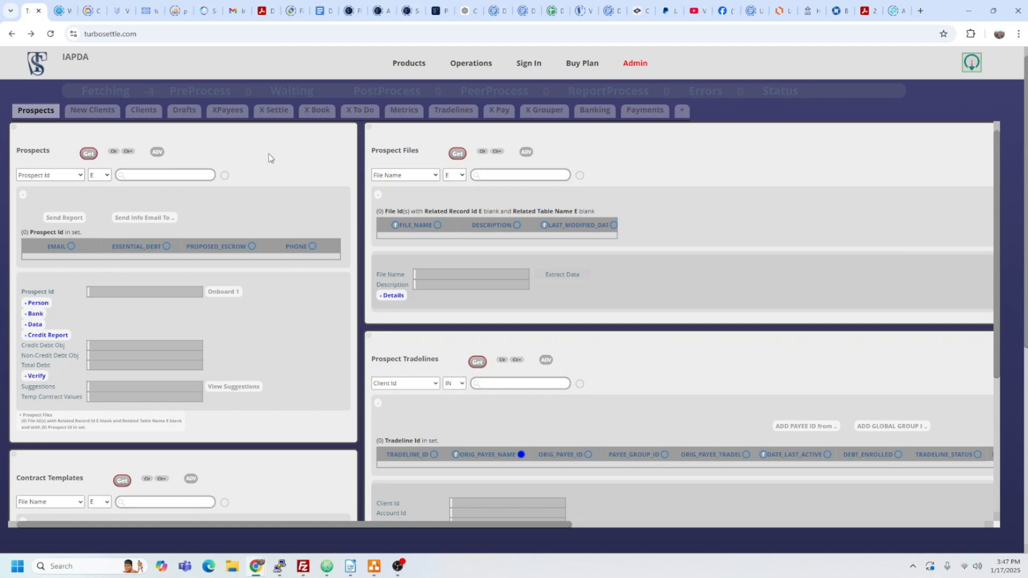
left_click(223, 293)
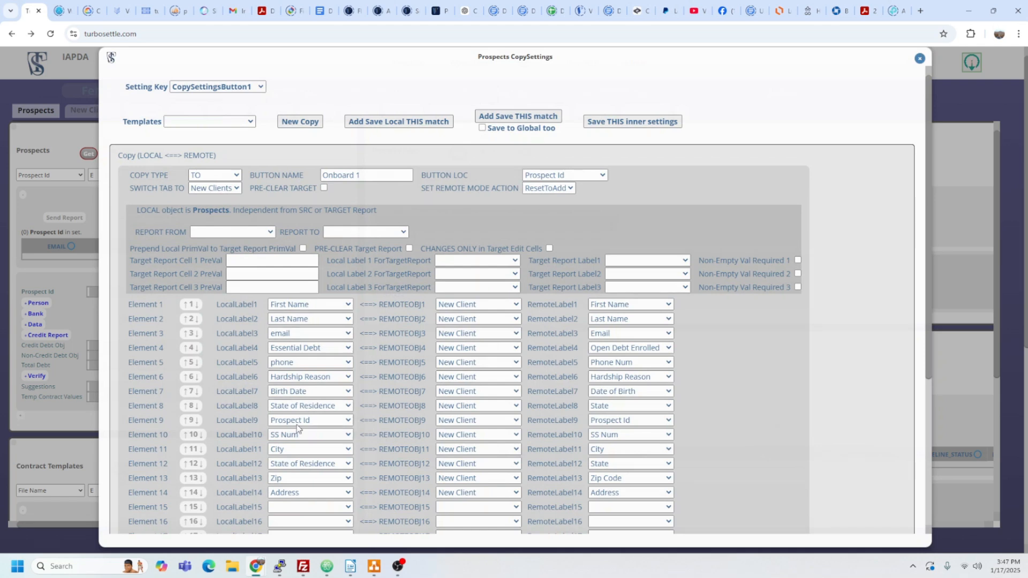
mouse_move(348, 294)
left_click(920, 59)
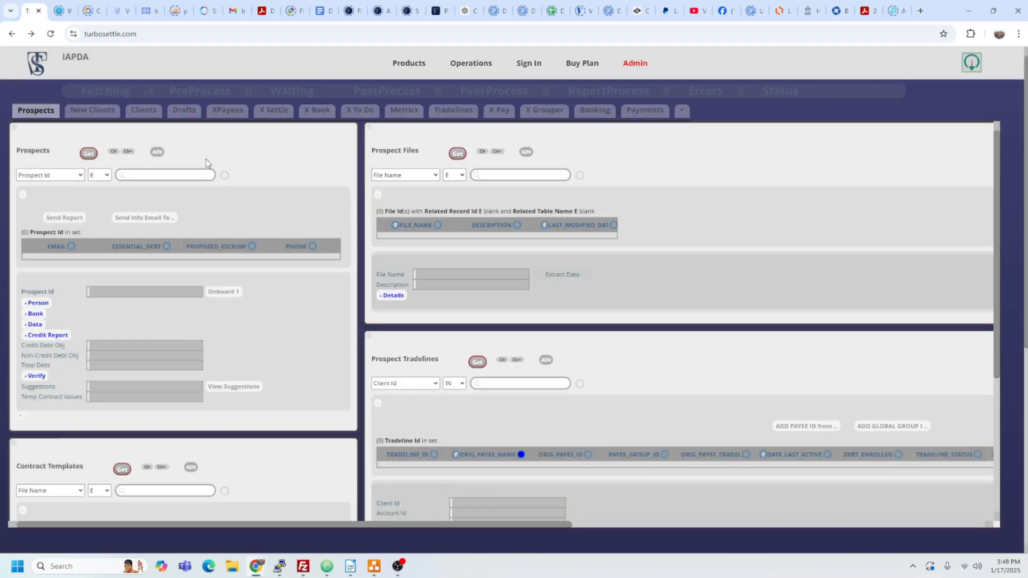
Fetch every active prospect for the company and select the prospect with 50000 essential debt and 1550 proposed escrow.
left_click(89, 153)
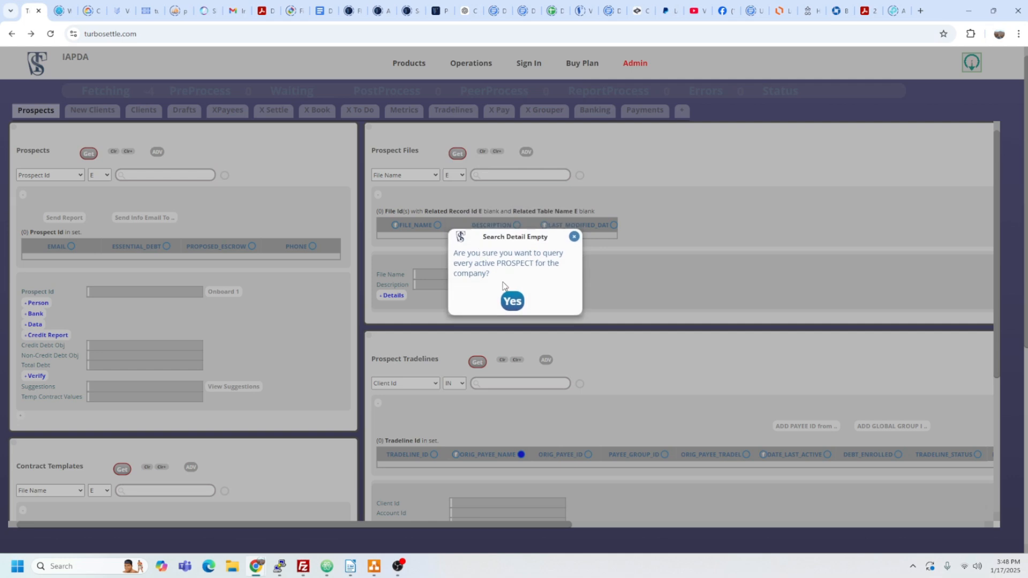
left_click(514, 298)
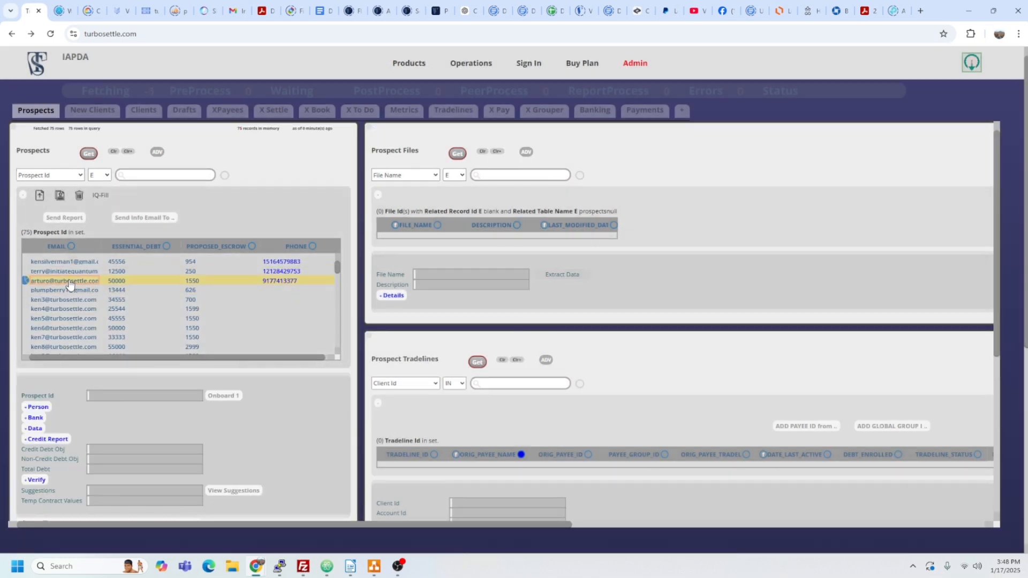
left_click(69, 283)
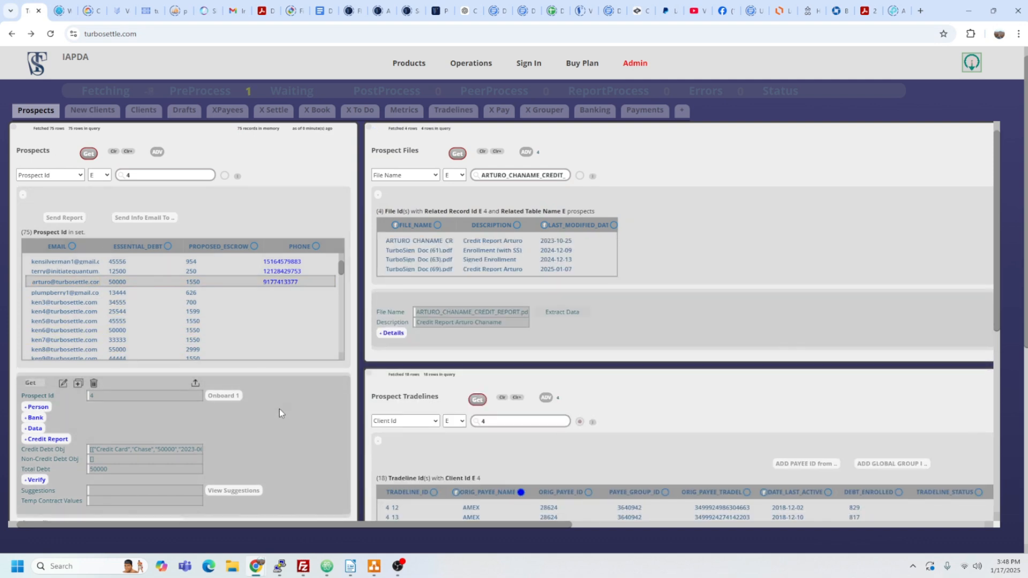
Copy the selected prospect into a New Client entry with Onboard 1 and review the prefilled fields.
left_click(224, 397)
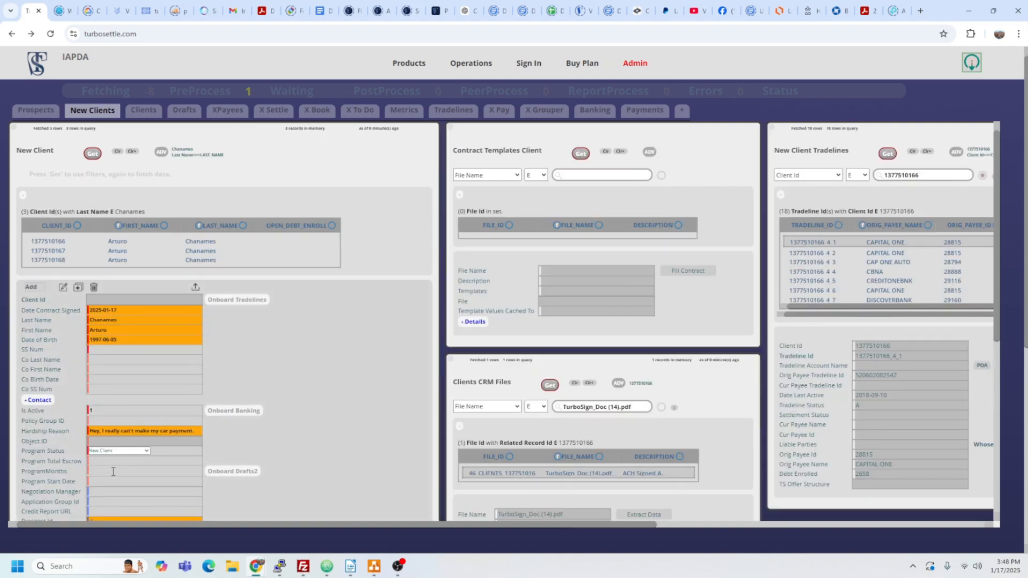
scroll(310, 405, "down", 3)
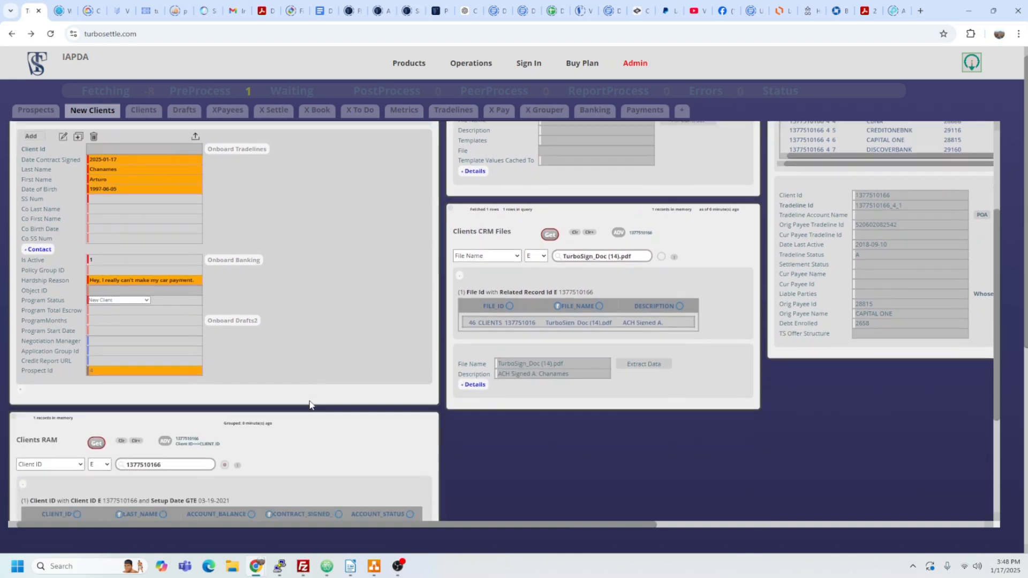
scroll(310, 406, "up", 3)
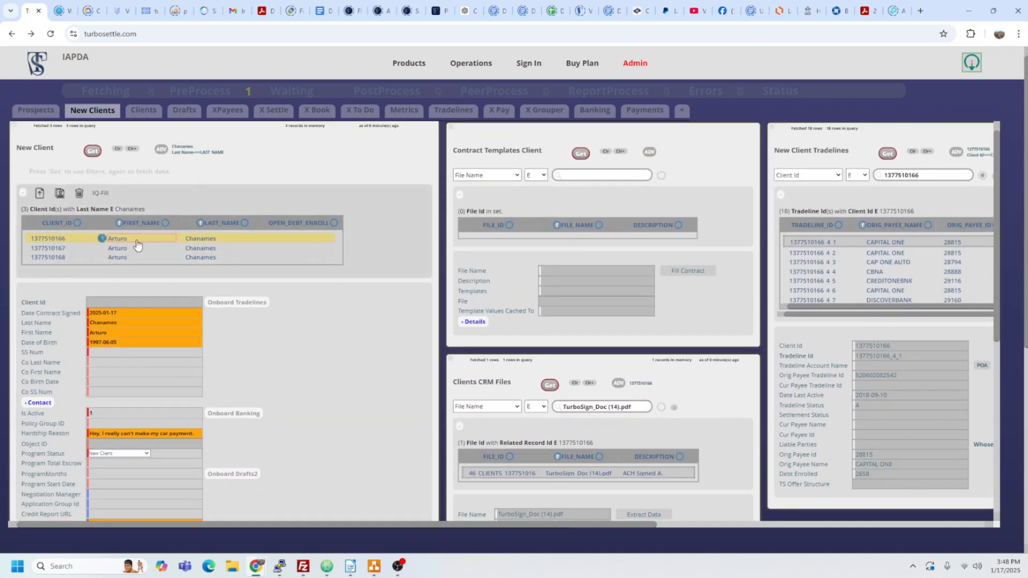
Open the first existing client record in the New Client results and examine its onboarding options and linked records.
left_click(211, 240)
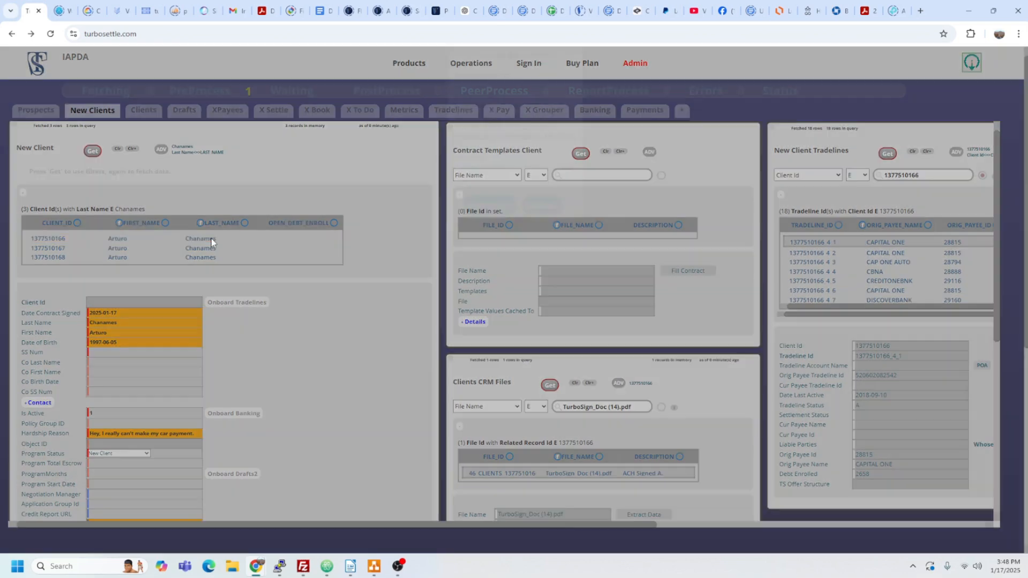
left_click(490, 362)
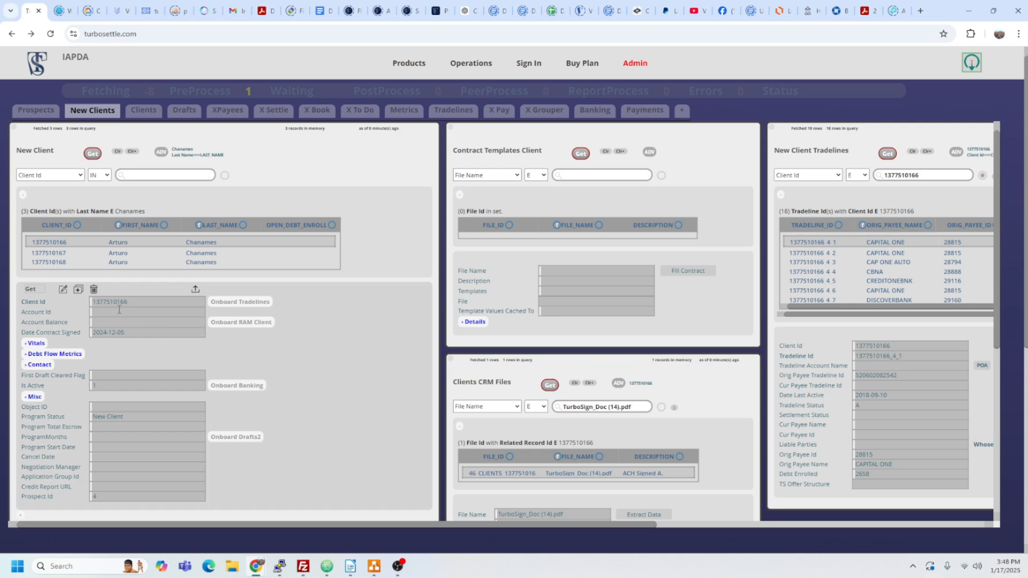
scroll(391, 357, "down", 1)
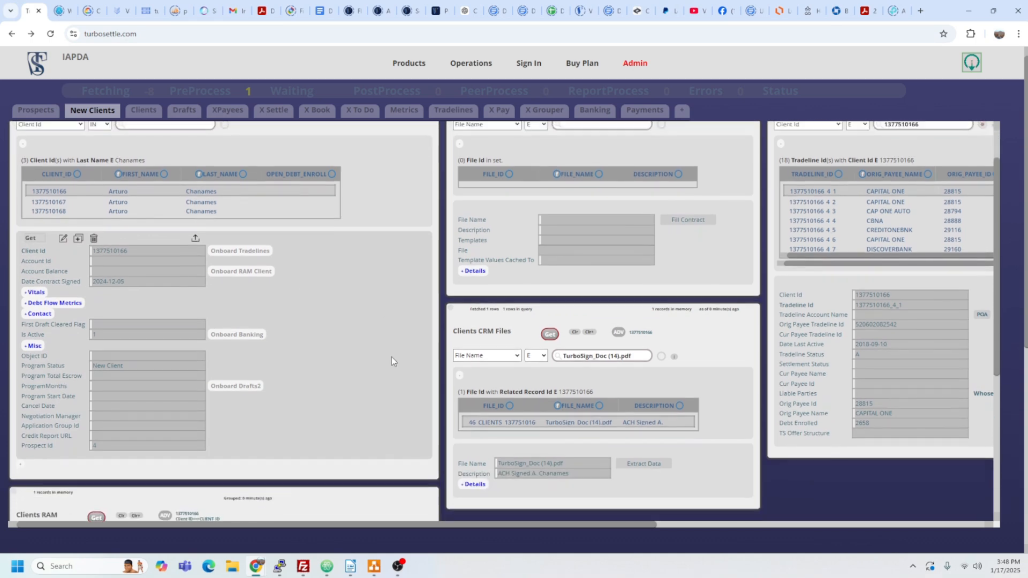
scroll(391, 358, "down", 2)
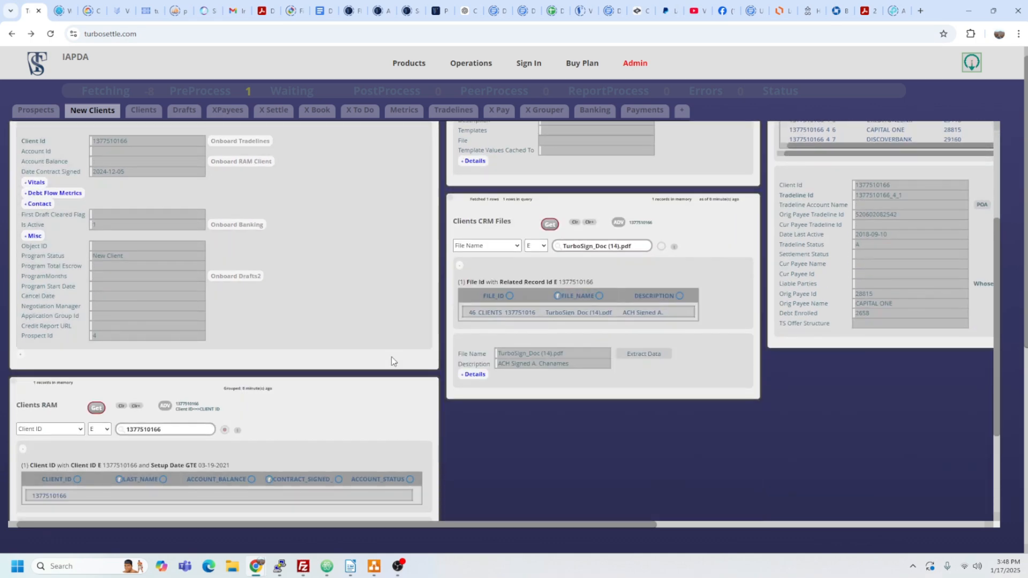
scroll(391, 358, "up", 2)
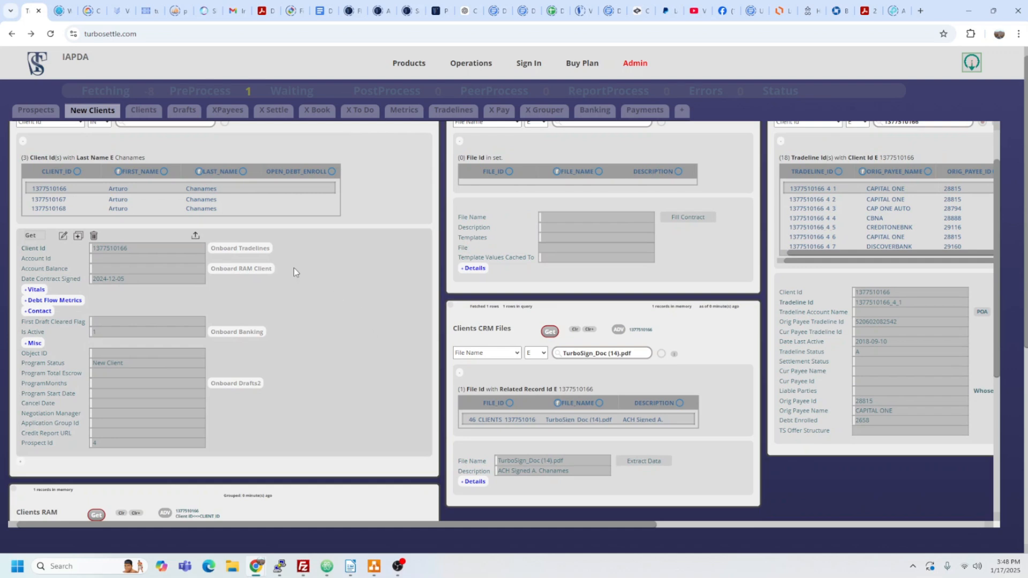
left_click(236, 333)
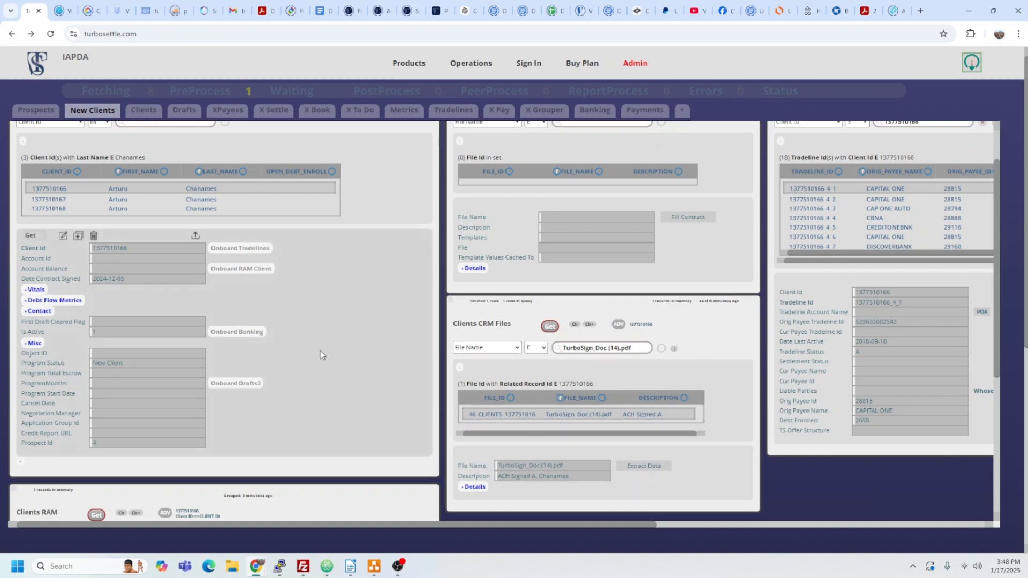
Start a client bank account entry from the selected client with Onboard Banking and compare it with the source client record.
left_click(256, 335)
left_click(245, 333)
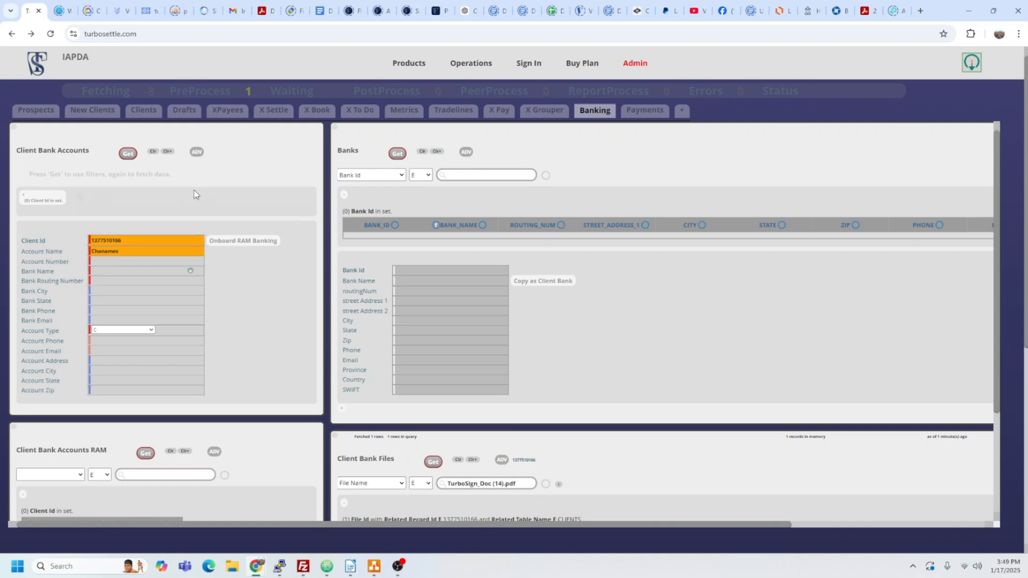
left_click(93, 111)
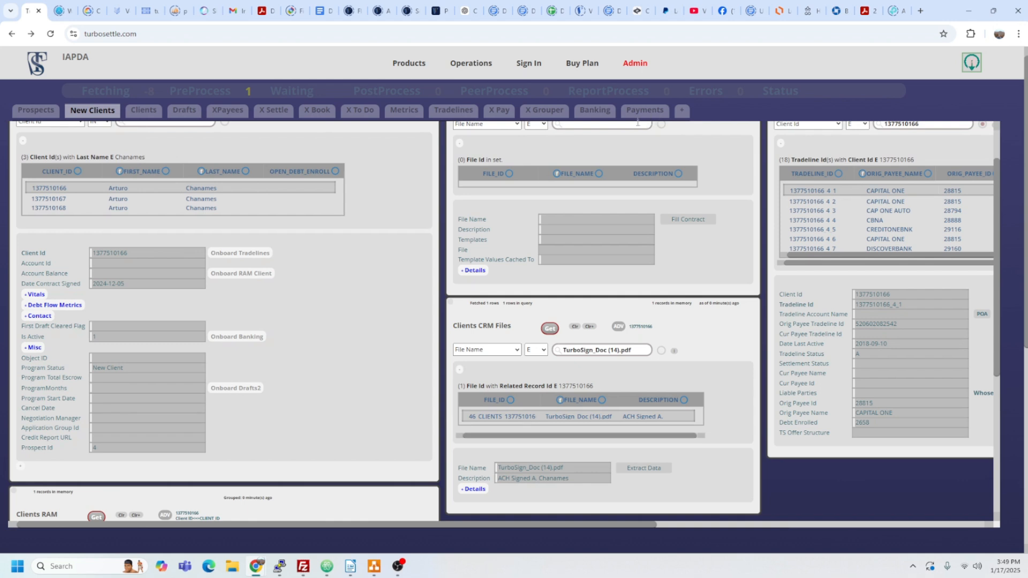
left_click(597, 111)
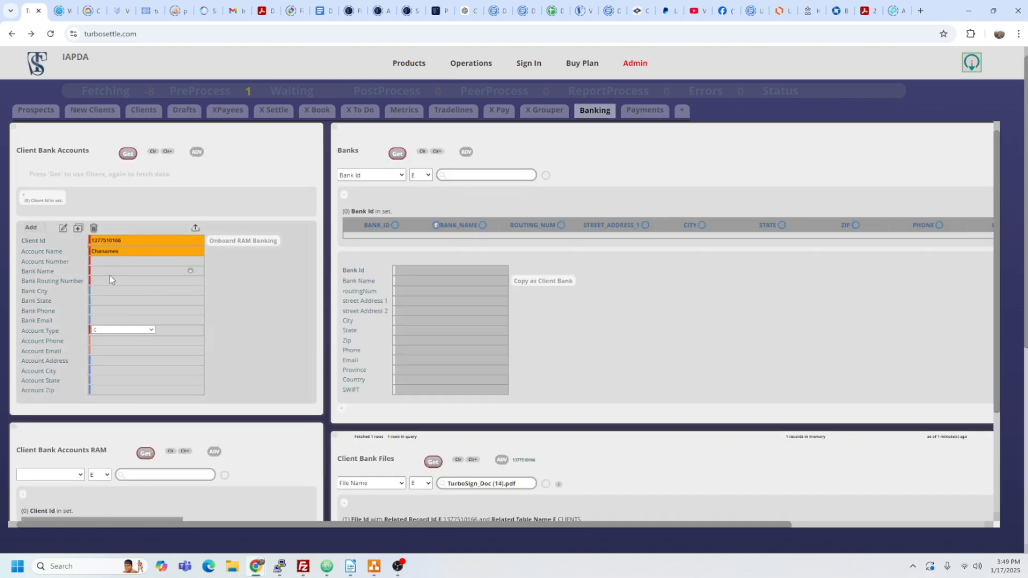
Auto-extract the bank details from TurboSign_Doc (14).pdf into the client bank account entry and review the filled fields.
scroll(251, 294, "down", 2)
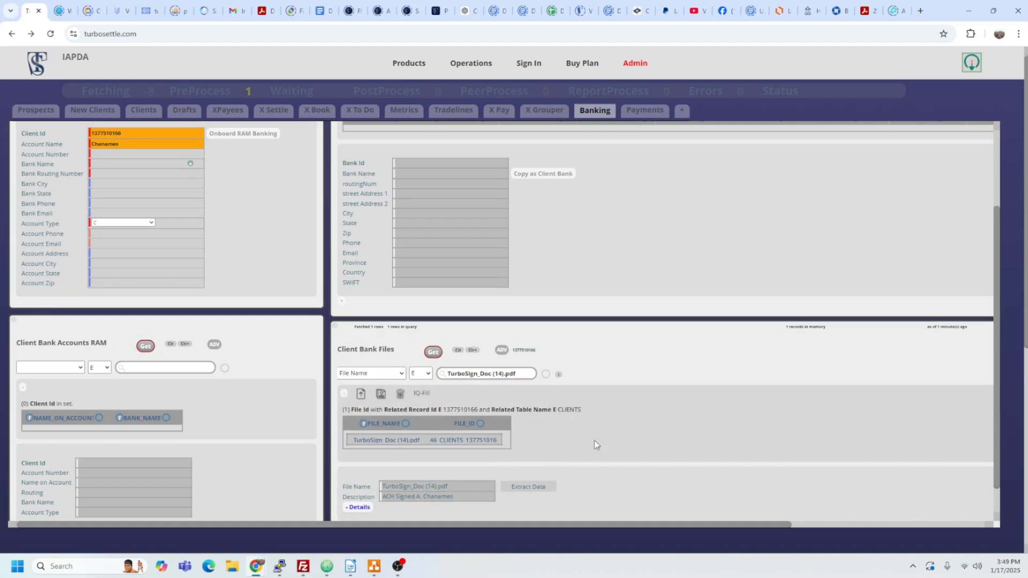
scroll(628, 453, "down", 1)
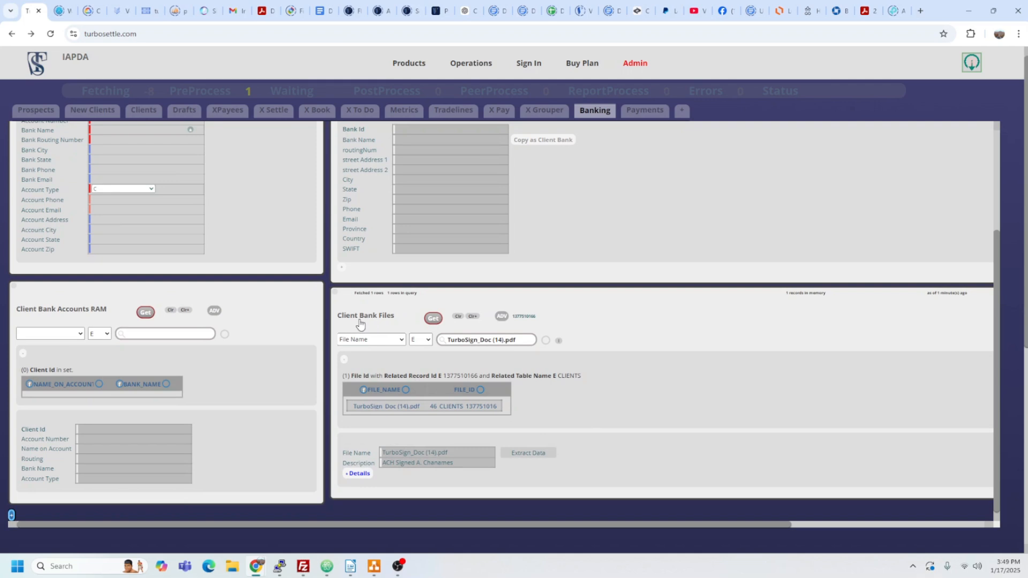
left_click(461, 409)
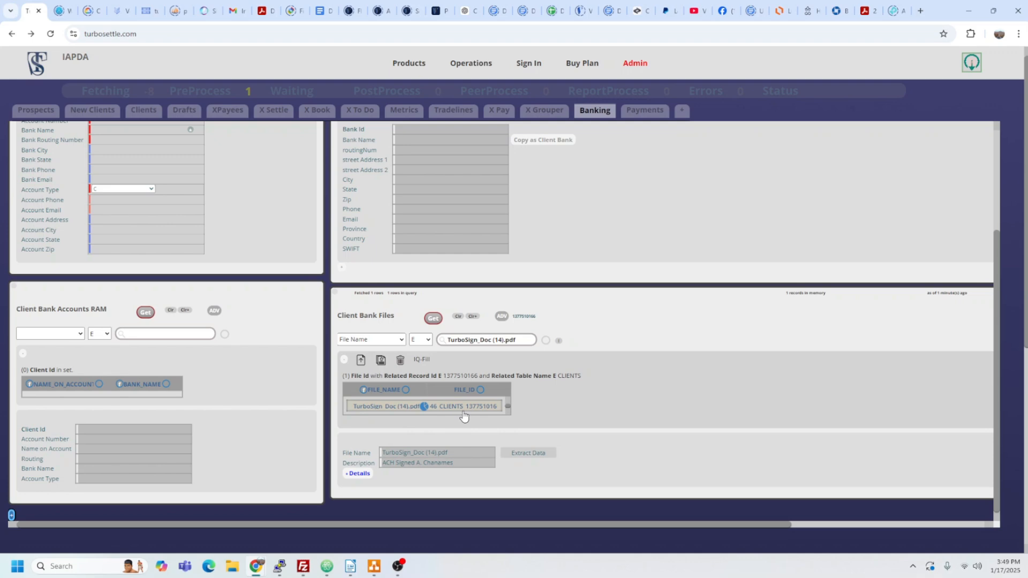
left_click(541, 454)
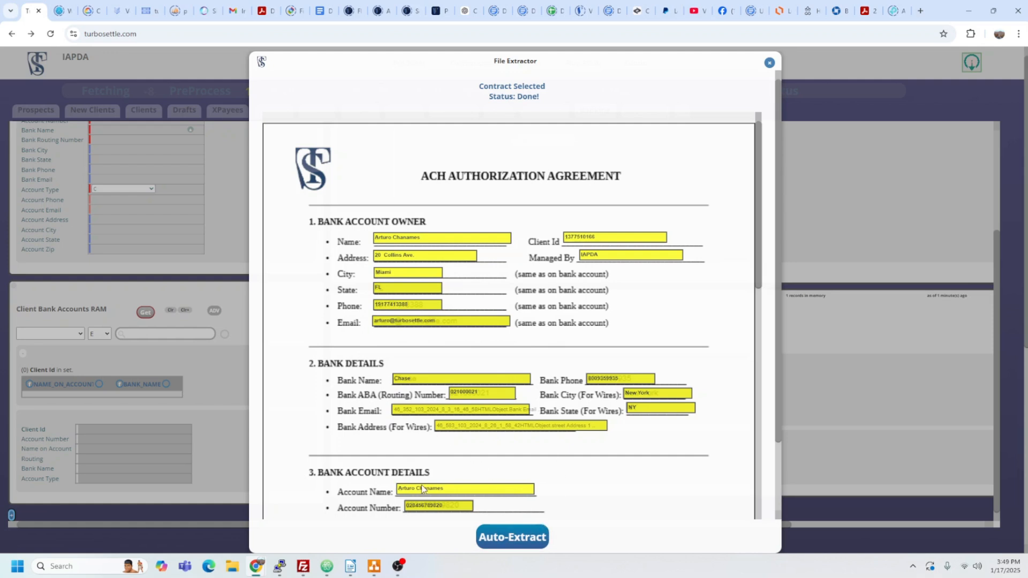
left_click(506, 542)
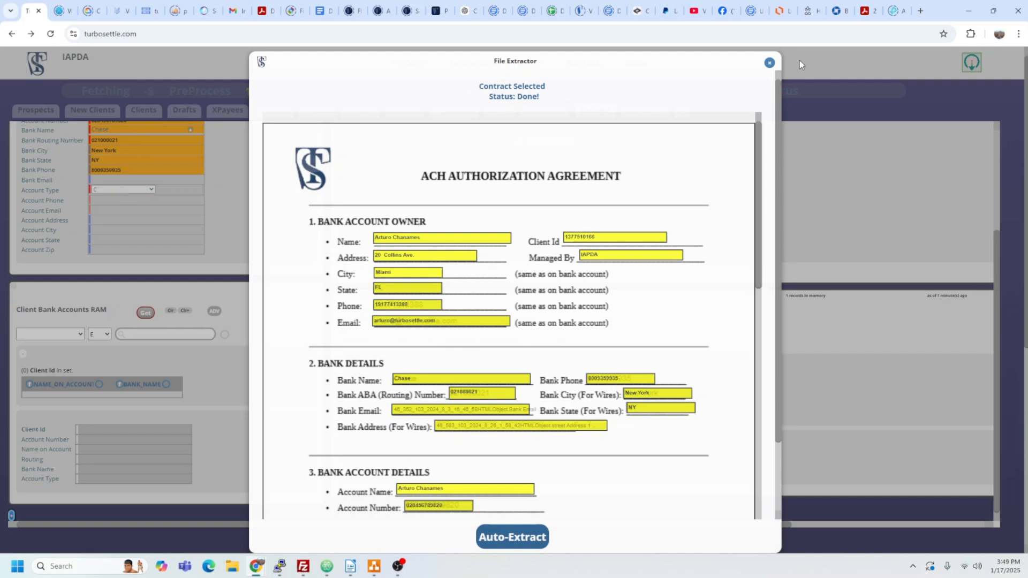
left_click(770, 63)
scroll(246, 241, "up", 1)
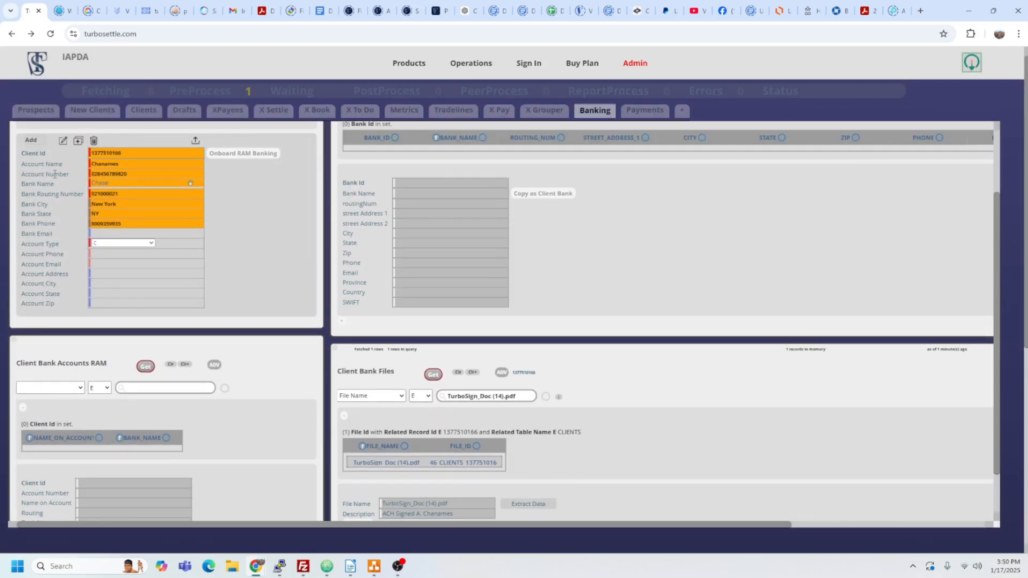
scroll(55, 174, "up", 2)
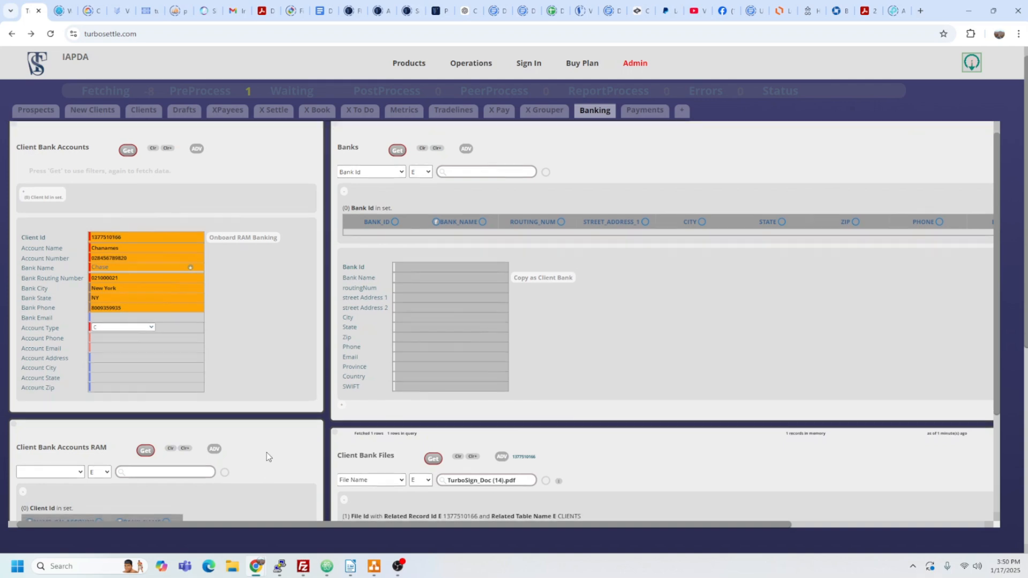
scroll(266, 454, "down", 1)
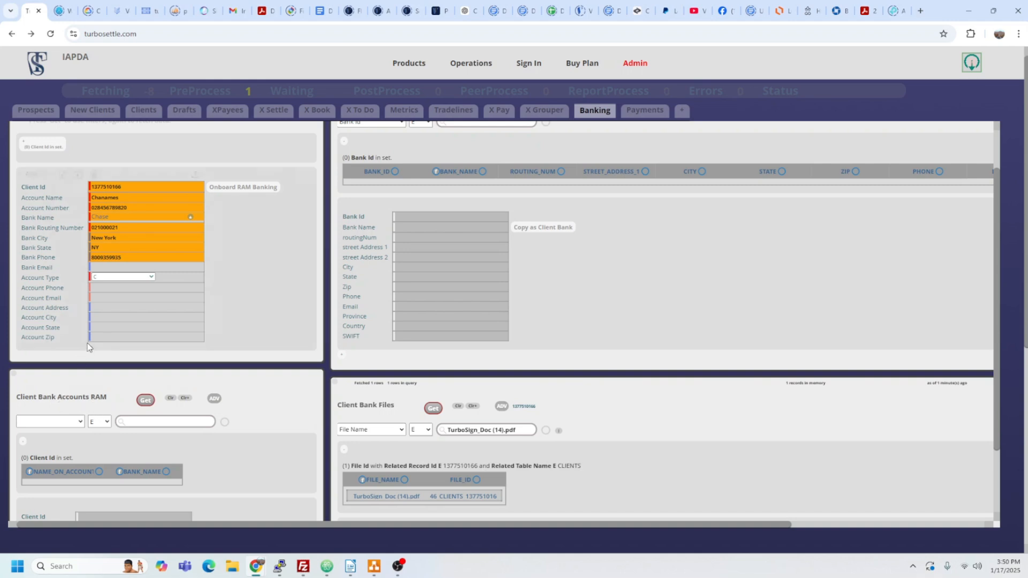
scroll(88, 342, "up", 1)
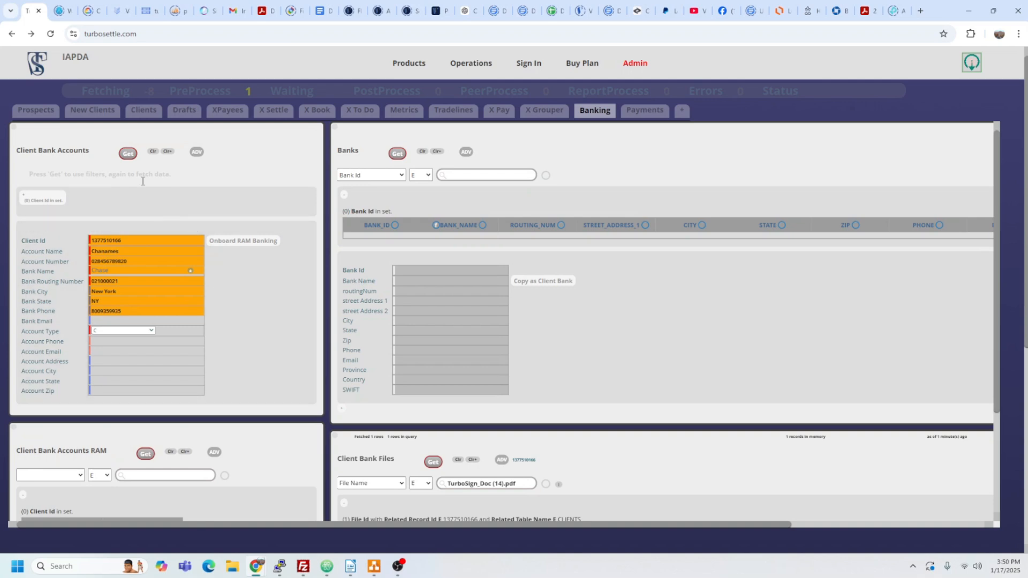
Set the Banks filter field to routingNum and fetch all bank records without a filter value.
scroll(95, 503, "down", 3)
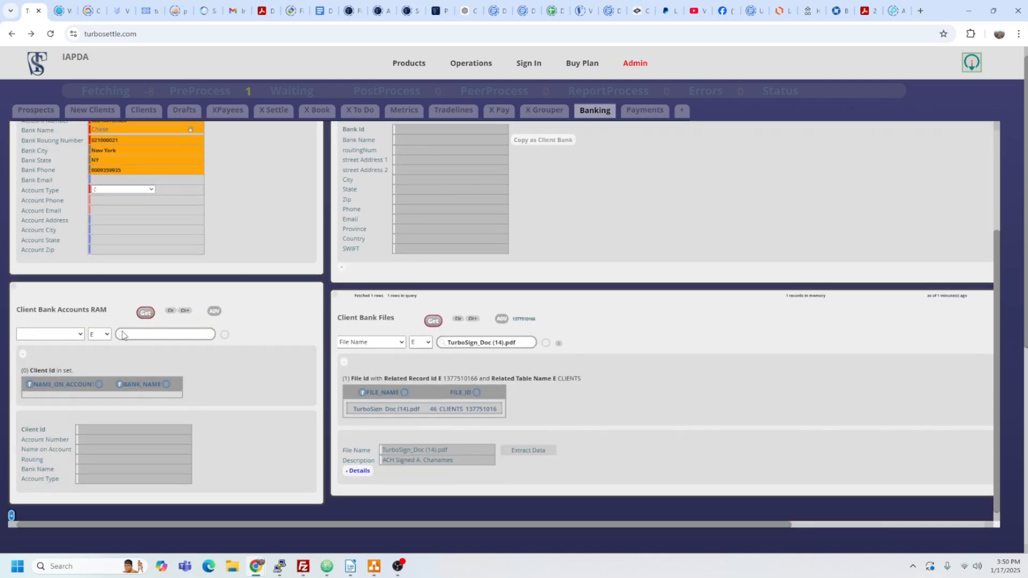
scroll(209, 408, "up", 2)
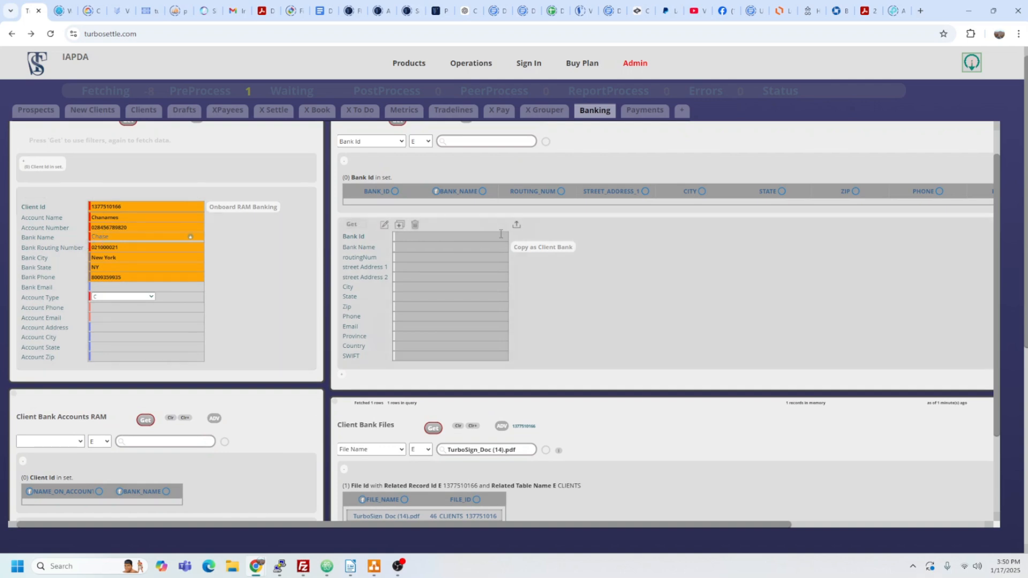
scroll(413, 223, "up", 1)
left_click(402, 176)
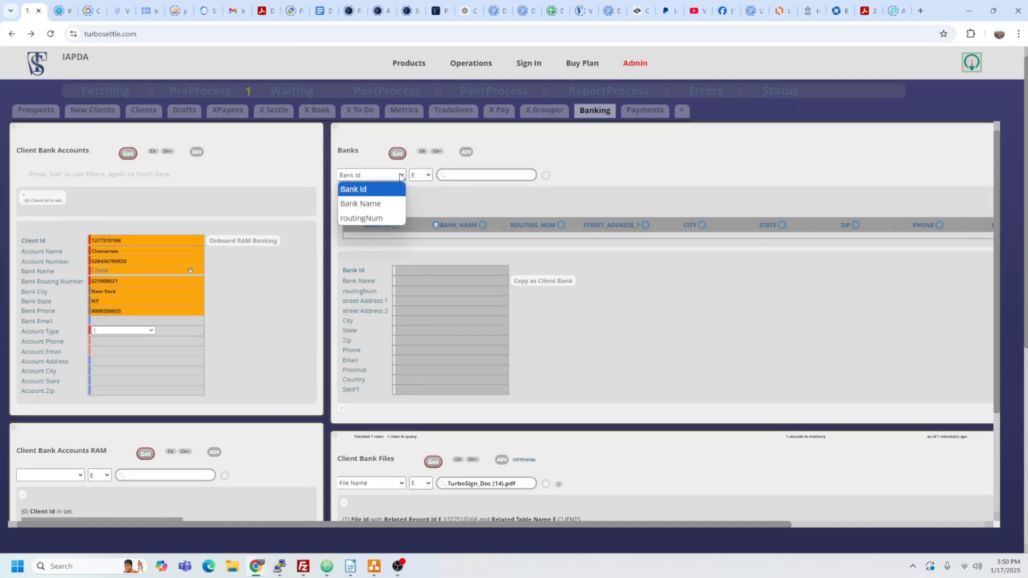
left_click(364, 203)
left_click(422, 178)
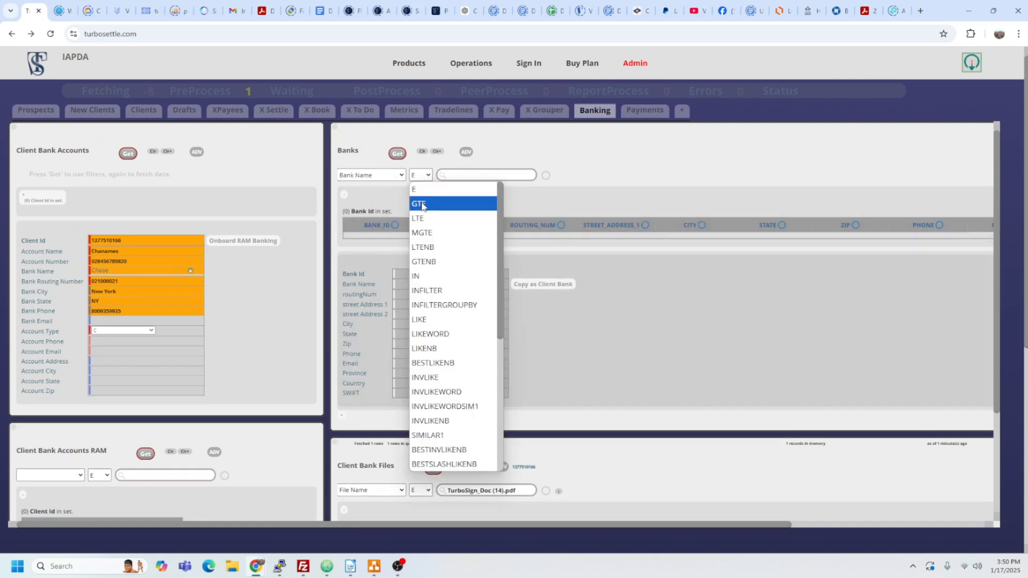
left_click(401, 175)
left_click(375, 215)
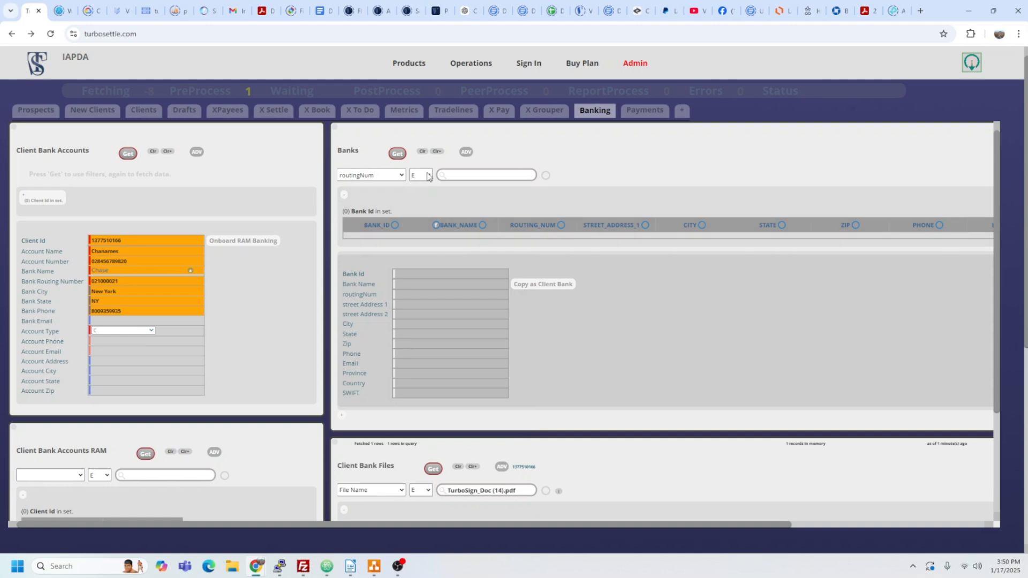
left_click(469, 172)
left_click(397, 154)
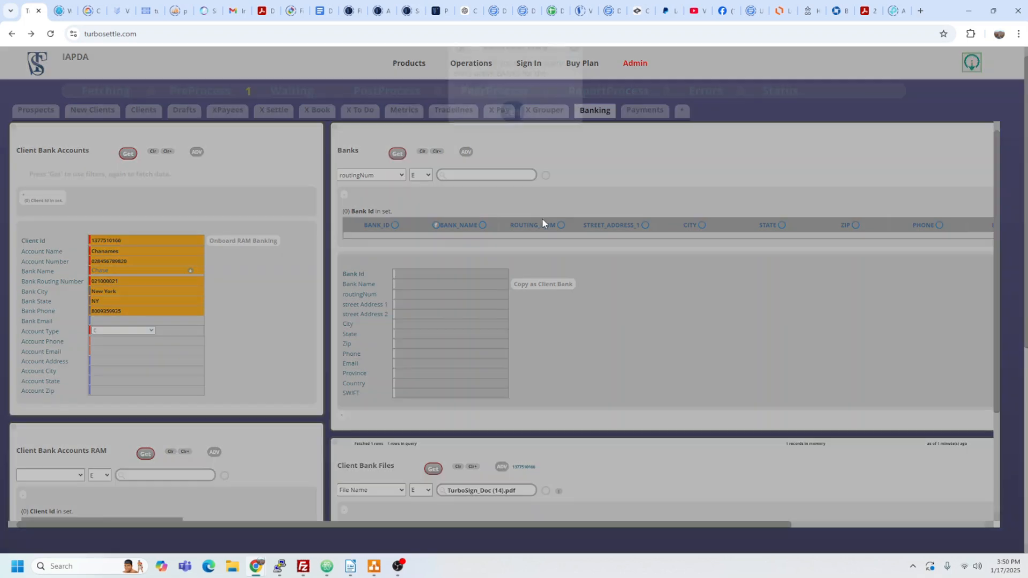
left_click(513, 301)
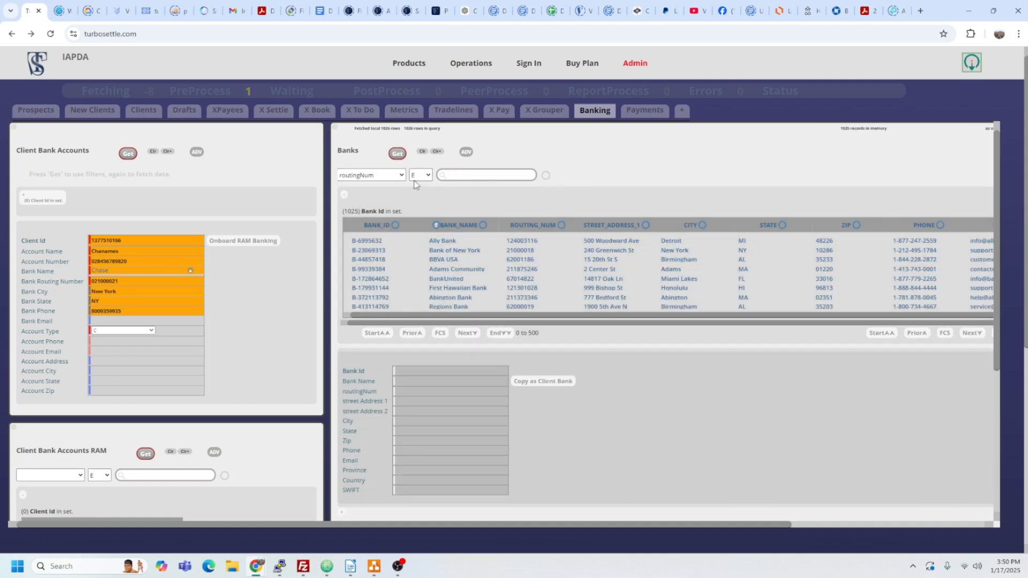
Filter the banks by routing number 021000021 and select the JPMorgan Chase Bank record at 270 Park Avenue.
type("0")
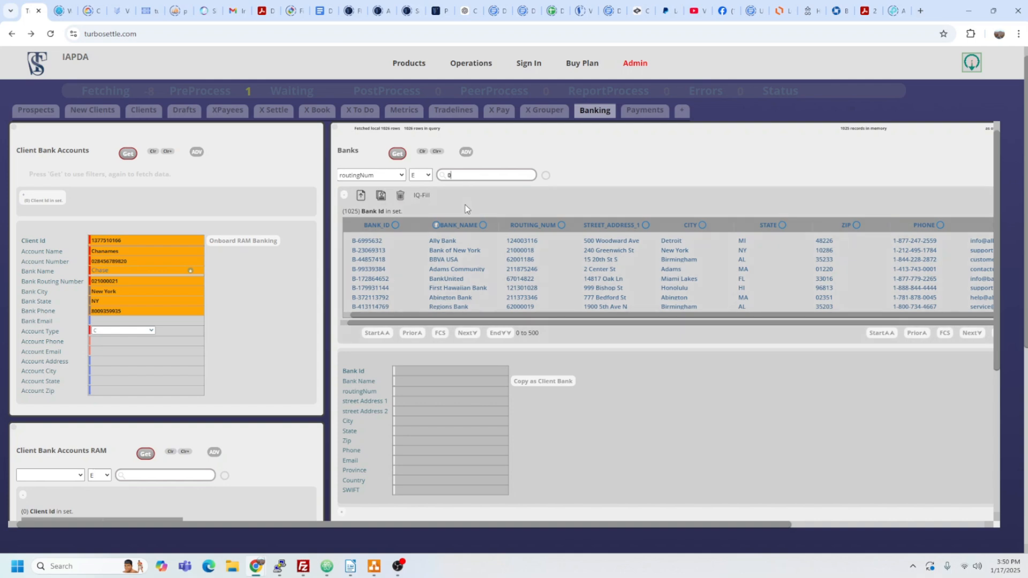
type("210000")
left_click(396, 155)
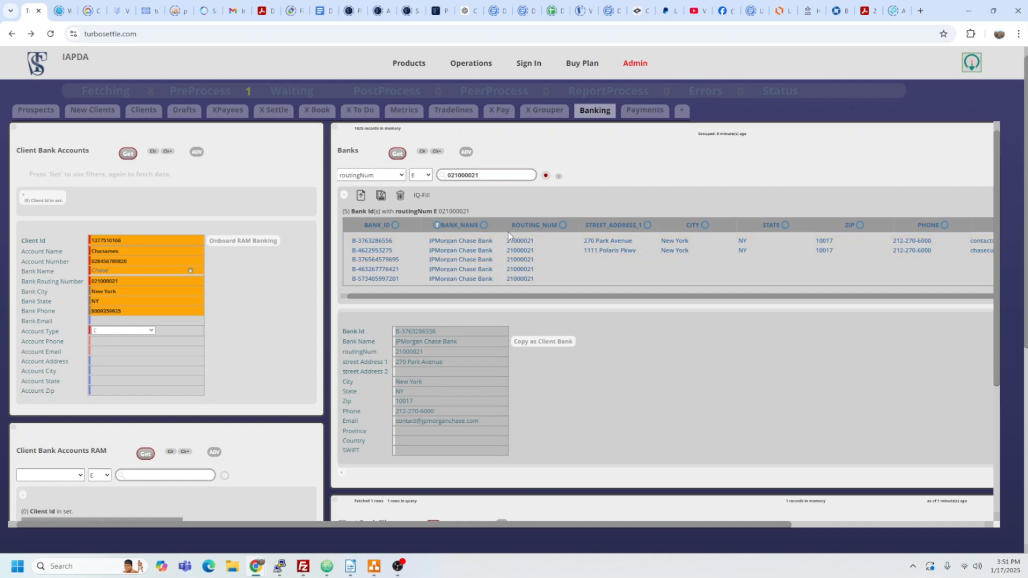
left_click(454, 244)
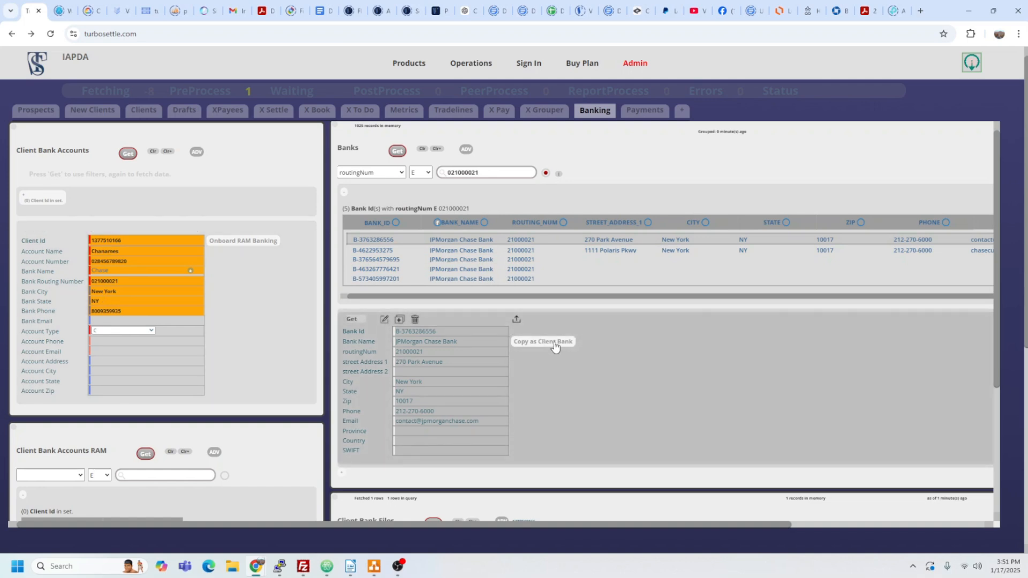
Try to copy the selected bank's details into Client Bank Accounts with Copy as Client Bank.
left_click(554, 345)
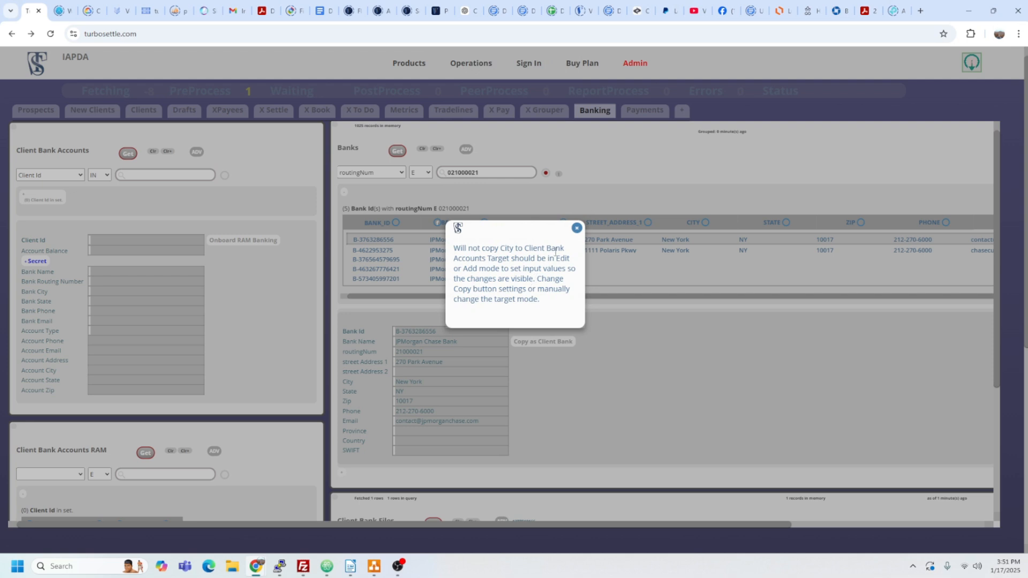
left_click(576, 228)
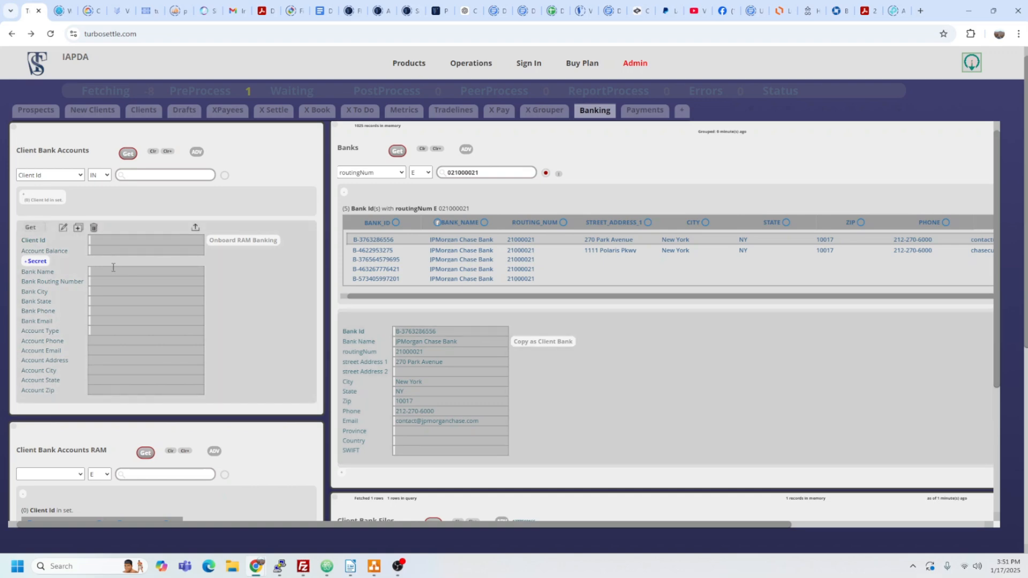
left_click(551, 342)
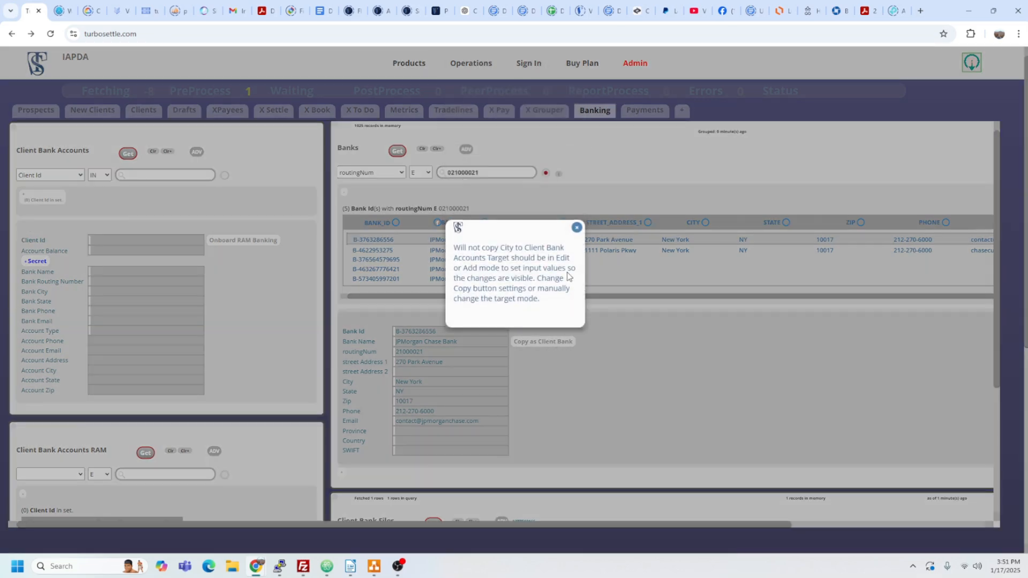
left_click(577, 229)
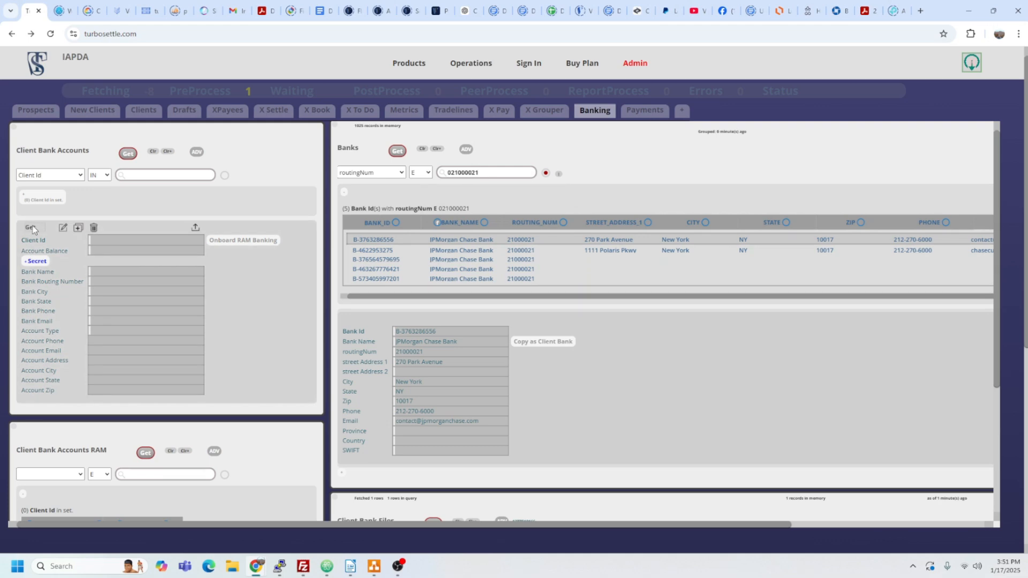
Auto-extract the ACH authorization data from TurboSign_Doc (14).pdf into the emptied Client Bank Accounts form.
scroll(541, 375, "down", 3)
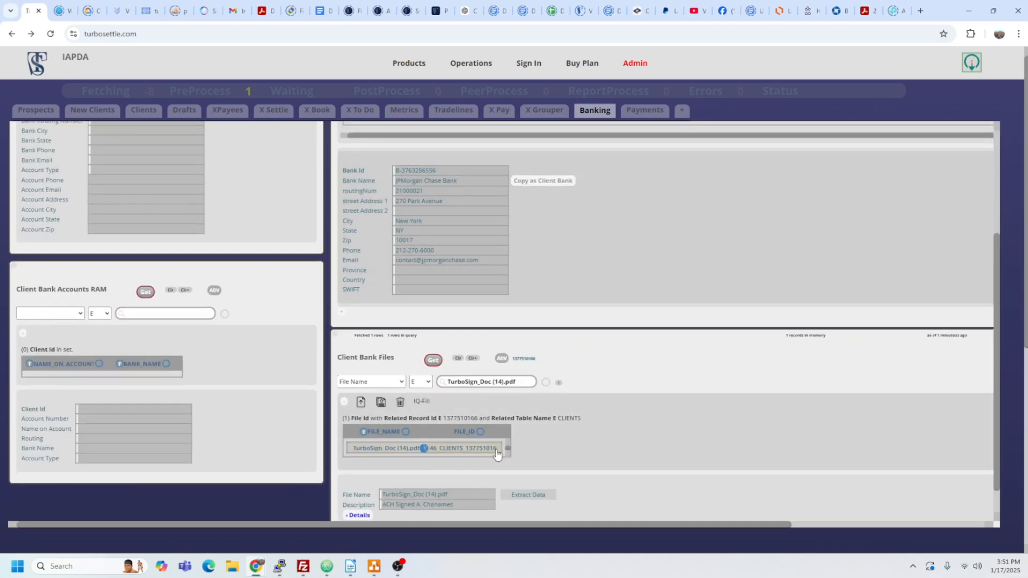
left_click(526, 494)
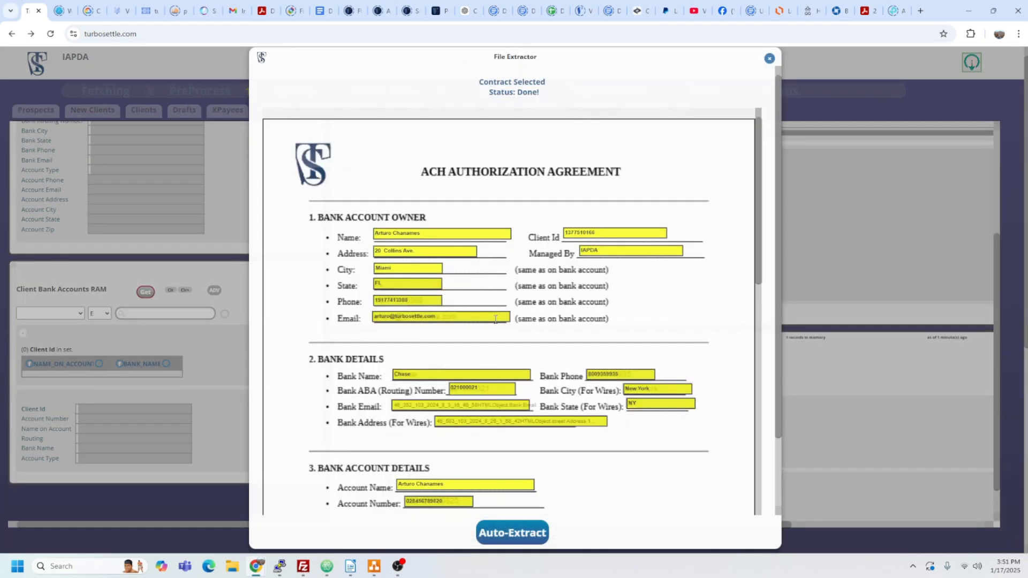
left_click(511, 533)
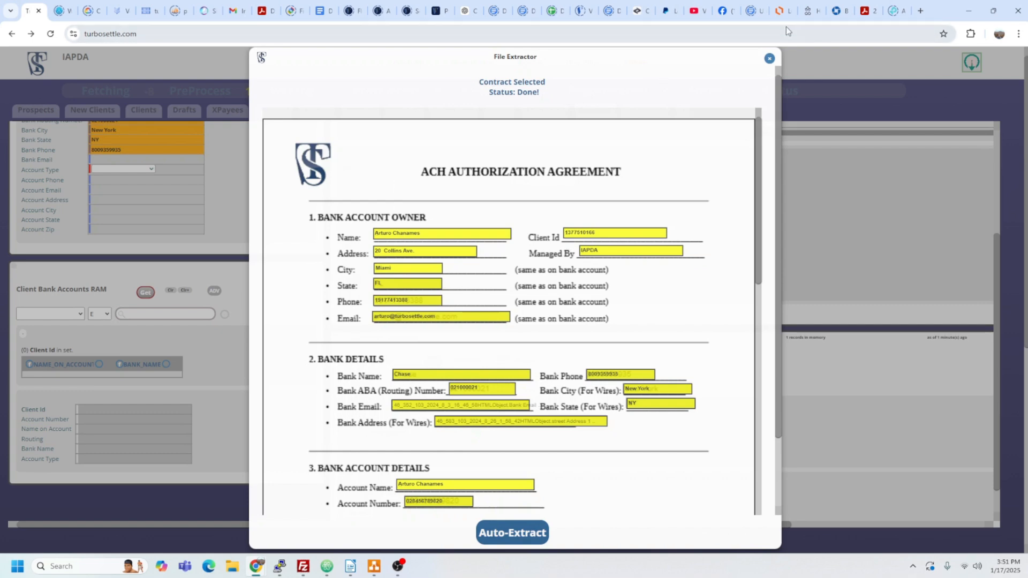
left_click(769, 59)
scroll(161, 232, "up", 3)
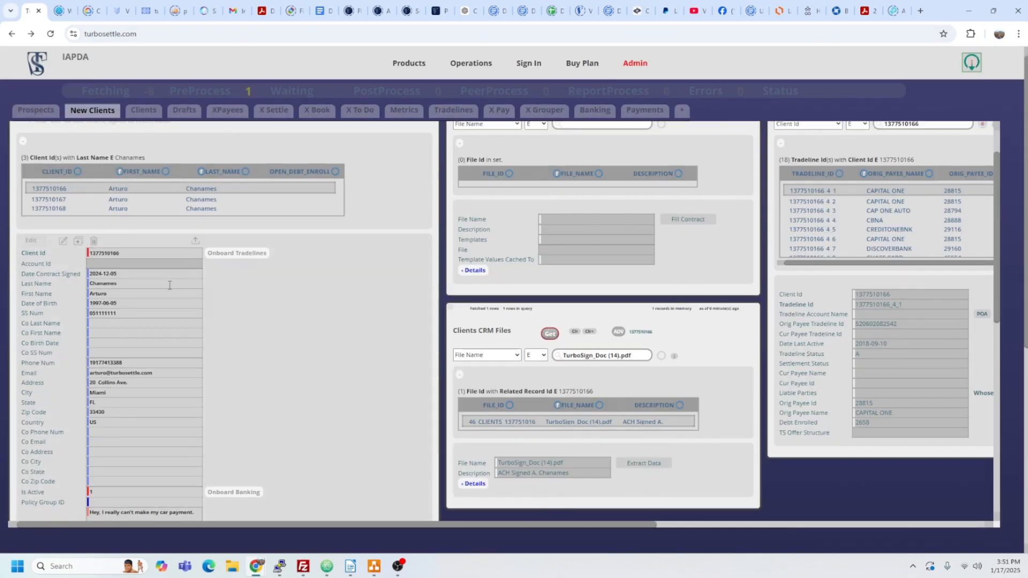
Recreate the client's bank account entry with Onboard Banking and fill it by auto-extracting the signed ACH document's details.
left_click(223, 496)
scroll(562, 437, "down", 3)
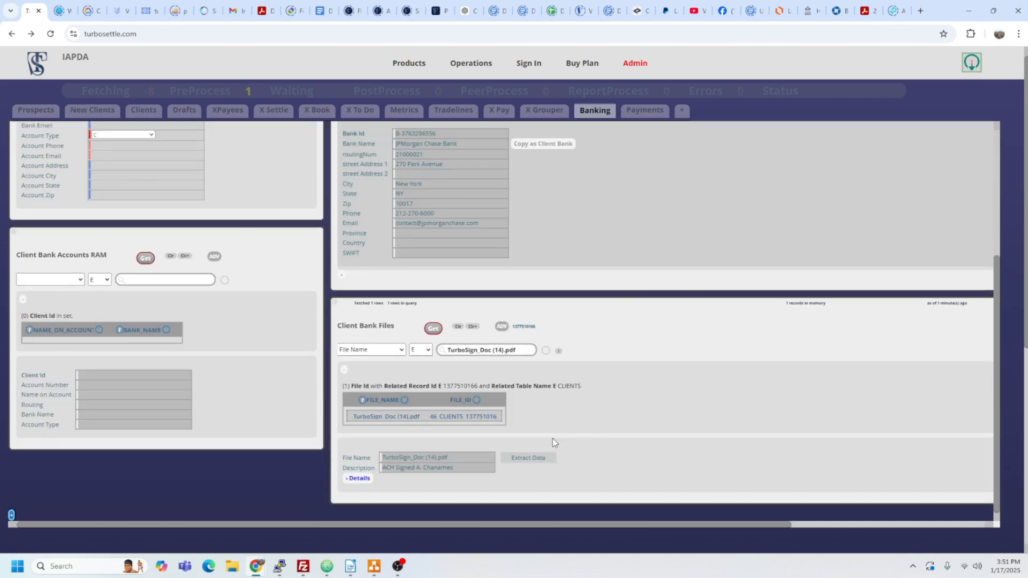
left_click(524, 457)
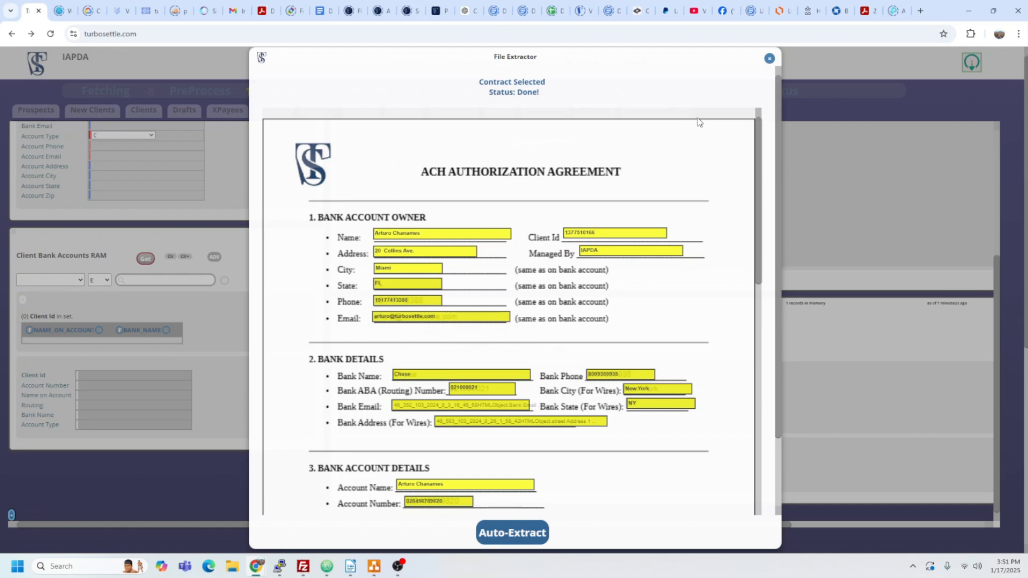
left_click(769, 58)
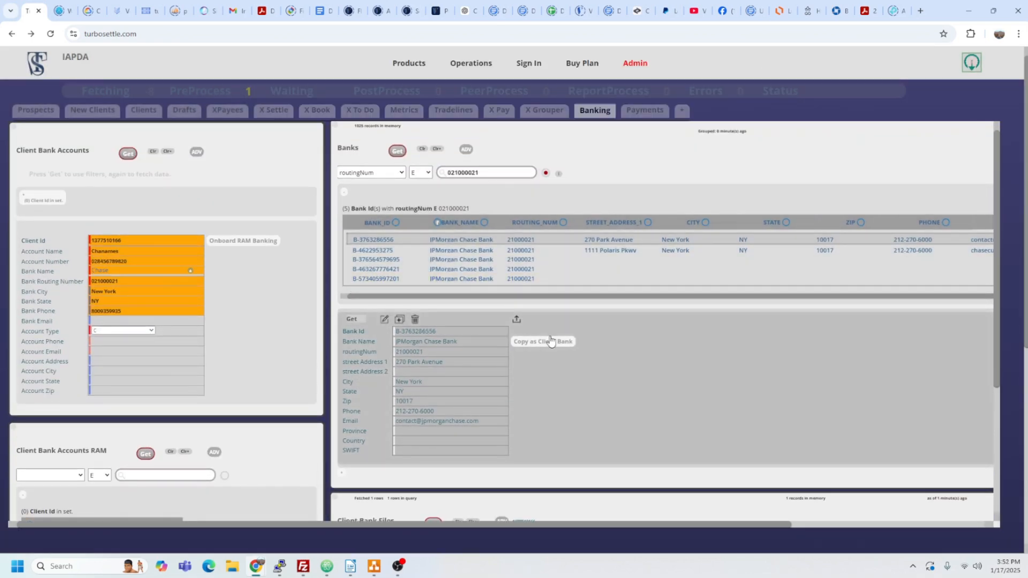
Review the field mappings from Banks to Client Bank Accounts in the Copy as Client Bank button's settings and close them.
left_click(546, 346)
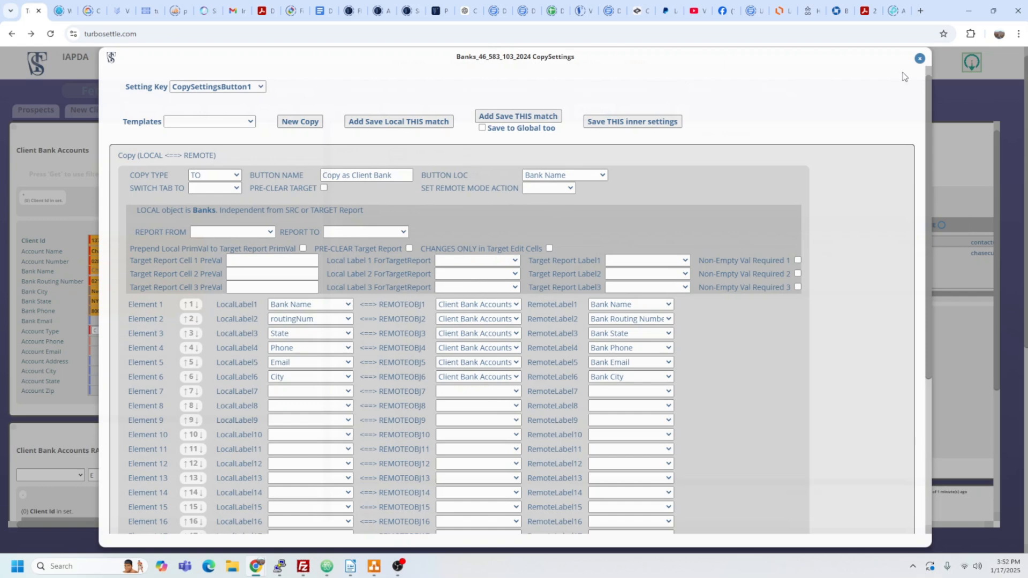
left_click(919, 59)
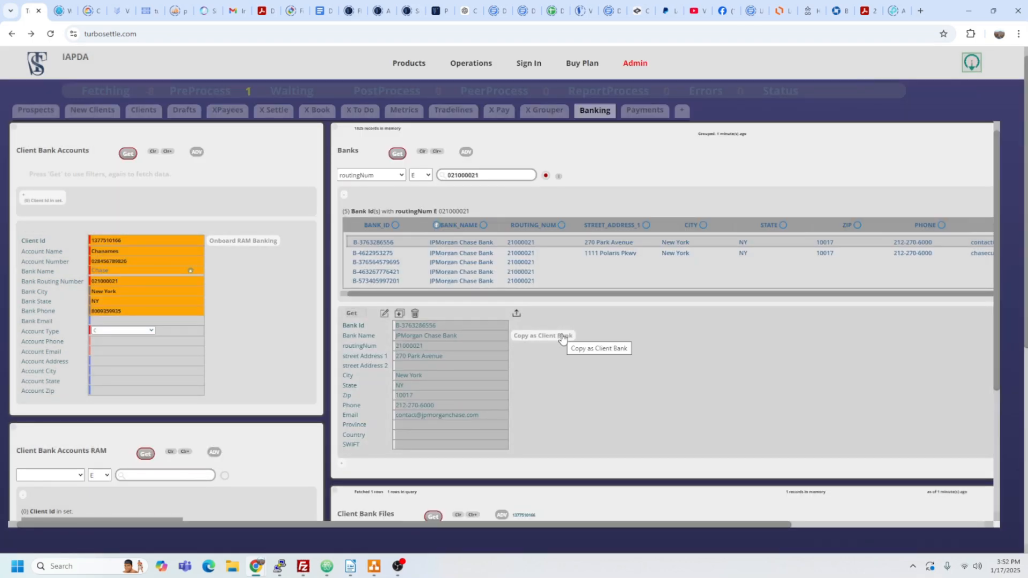
Copy the selected JPMorgan Chase bank's details into Client Bank Accounts with Copy as Client Bank, overwriting the existing field values.
left_click(561, 336)
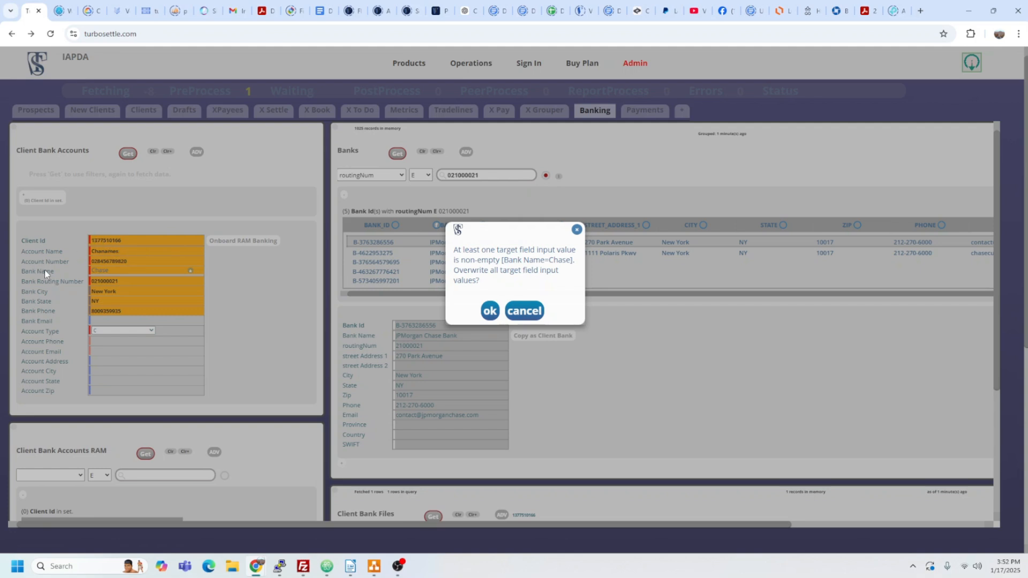
left_click(490, 312)
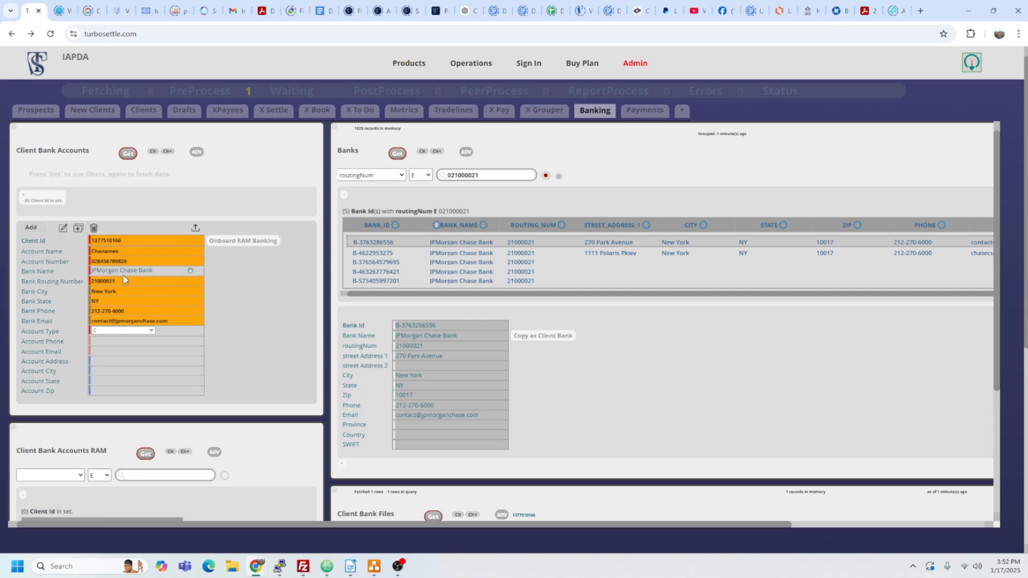
scroll(248, 285, "down", 1)
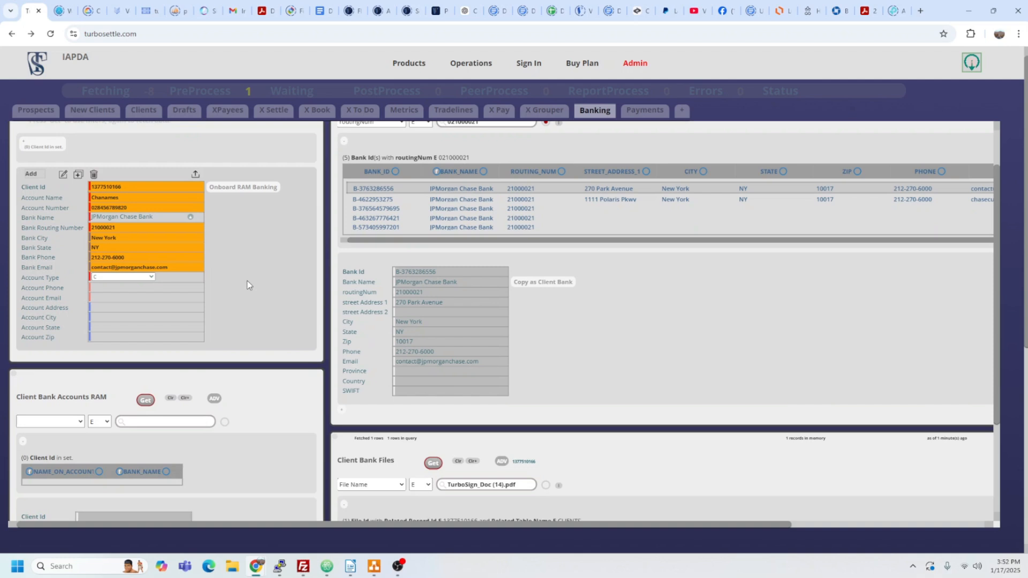
Copy the unsaved client bank entry into Client Bank Accounts RAM with Onboard RAM Banking and request adding the record.
left_click(254, 192)
scroll(252, 417, "down", 2)
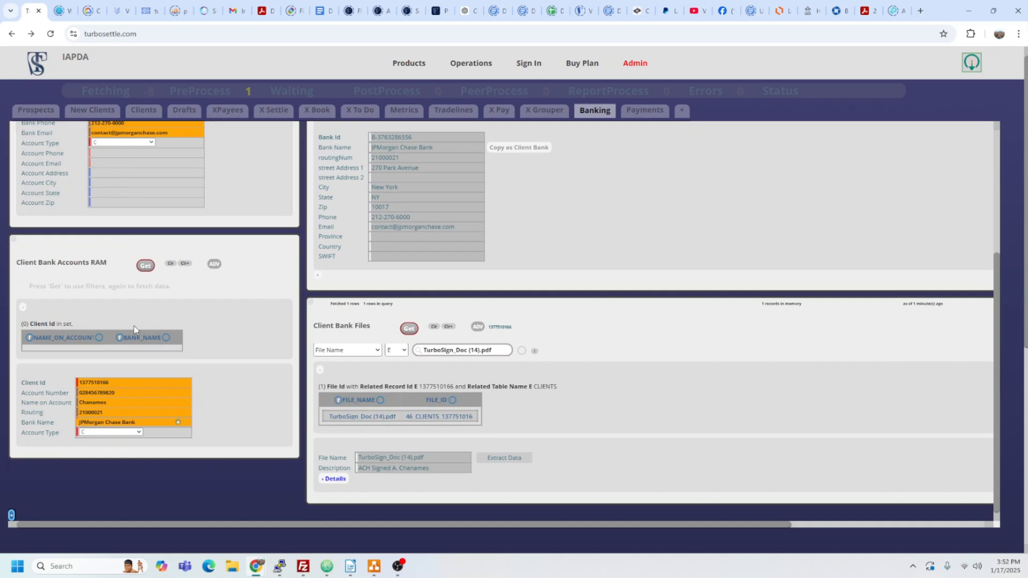
mouse_move(143, 430)
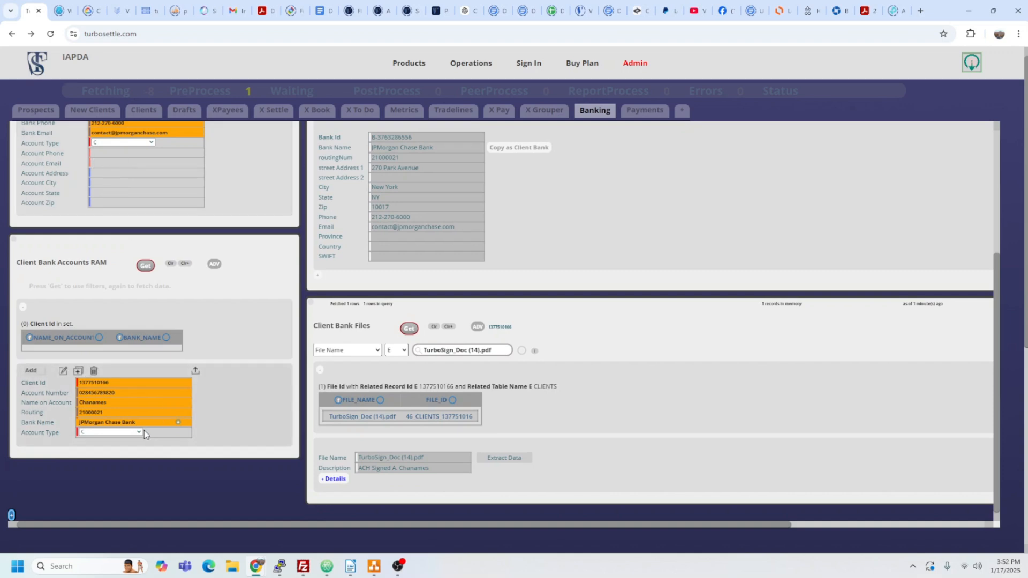
left_click(196, 372)
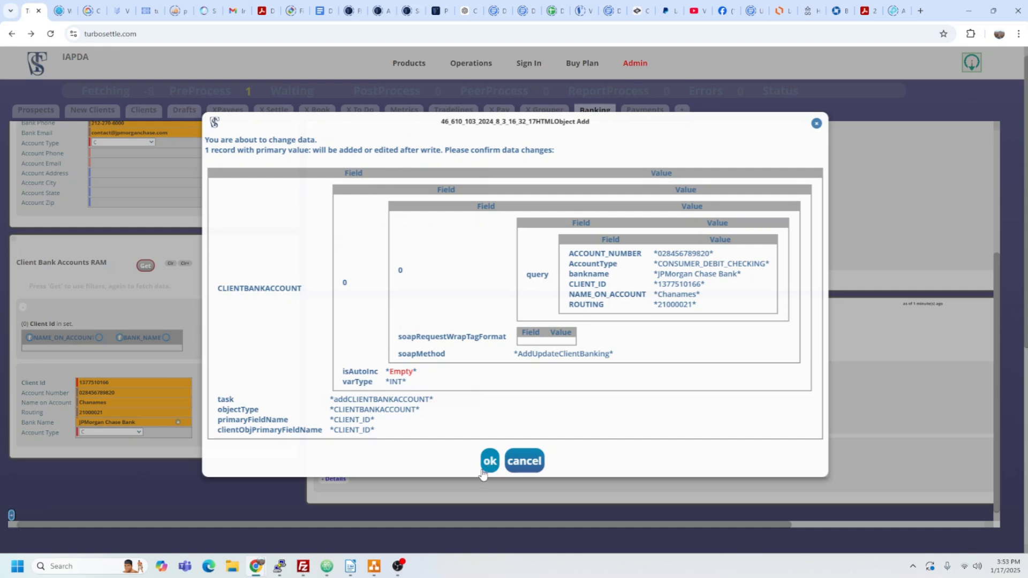
left_click(400, 566)
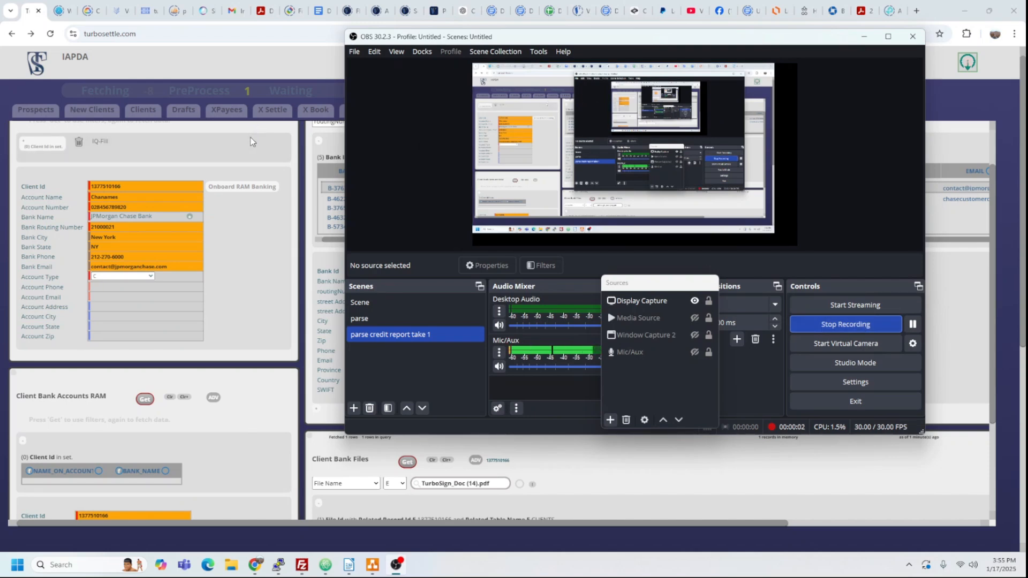
Write the filled Client Bank Accounts form as a new record, confirm the data changes and reload the report.
left_click(75, 138)
scroll(259, 277, "up", 1)
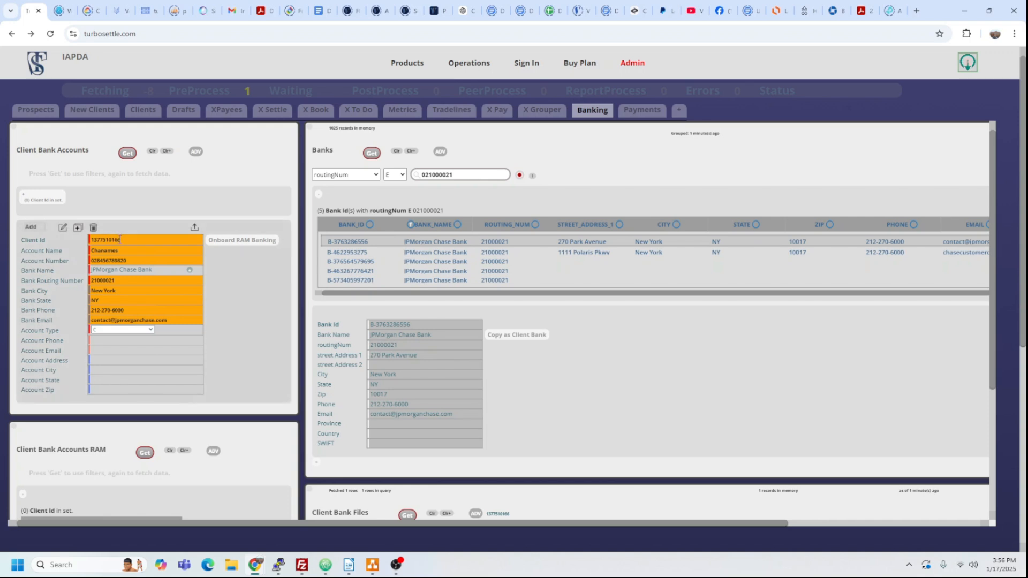
left_click(195, 229)
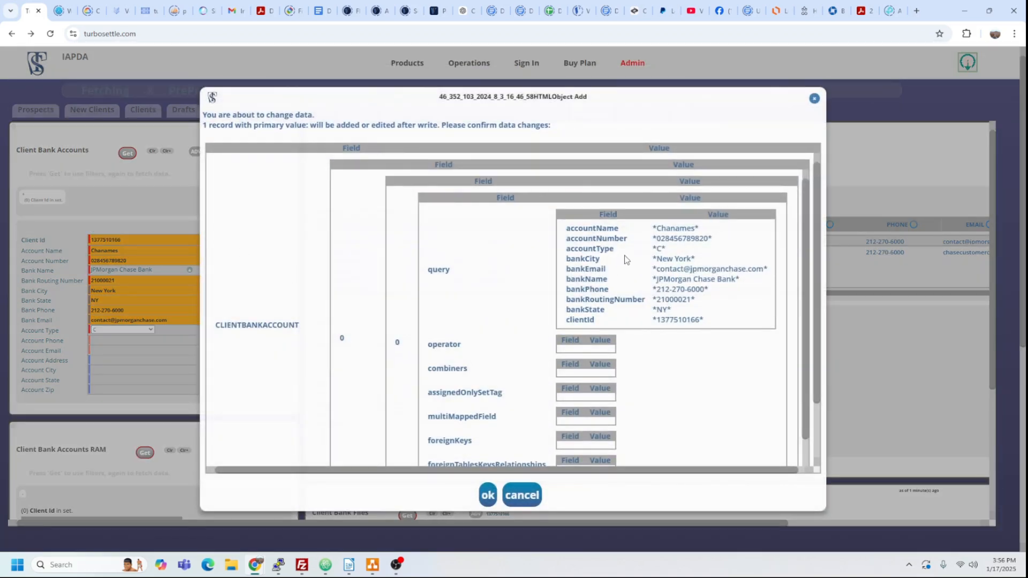
left_click(487, 496)
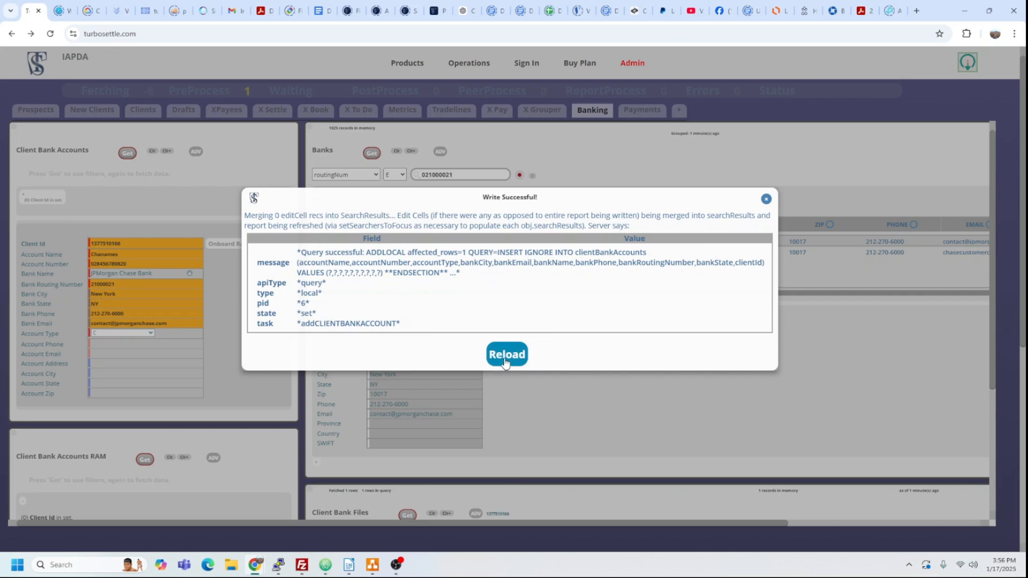
left_click(506, 355)
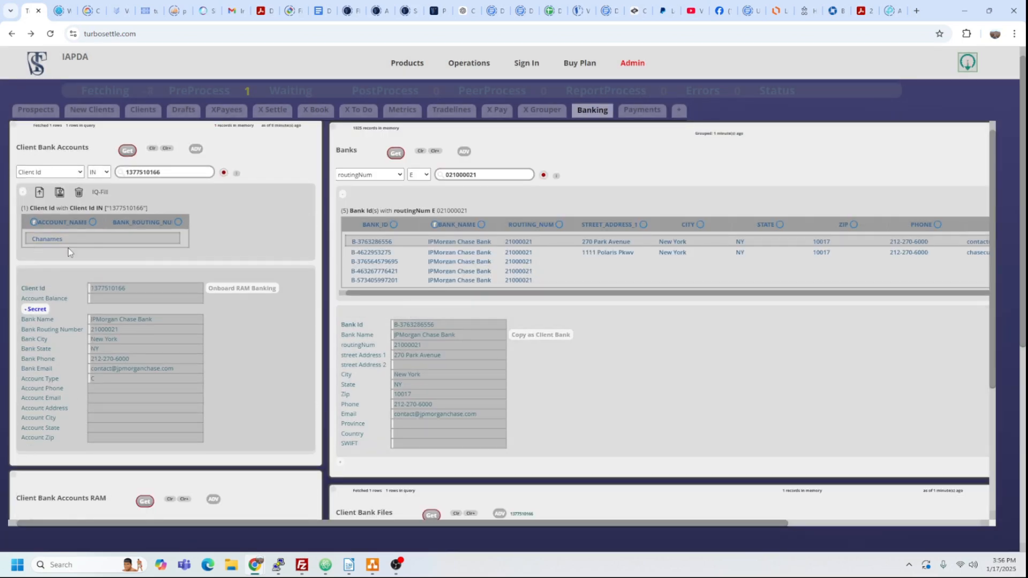
Copy the saved client bank record into Client Bank Accounts RAM with Onboard RAM Banking, overwriting its values, and submit the entry for adding.
scroll(241, 239, "down", 1)
left_click(241, 235)
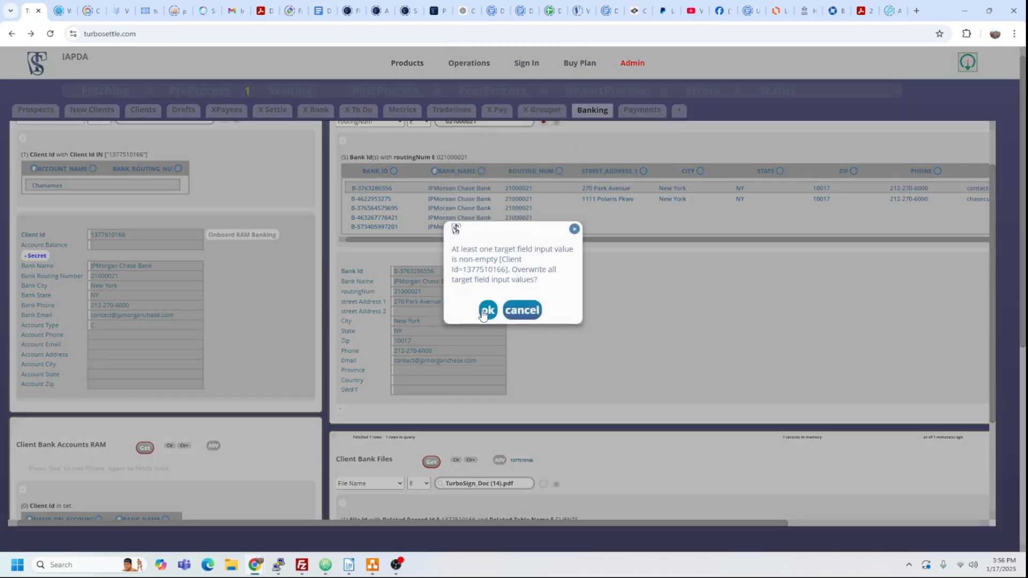
left_click(485, 311)
left_click(485, 338)
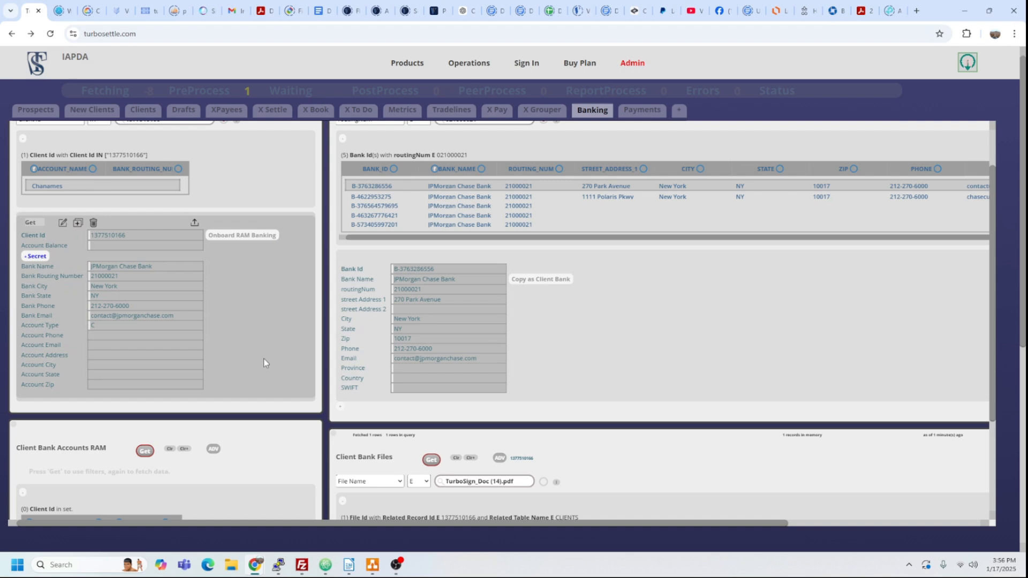
scroll(263, 363, "down", 2)
scroll(168, 449, "up", 3)
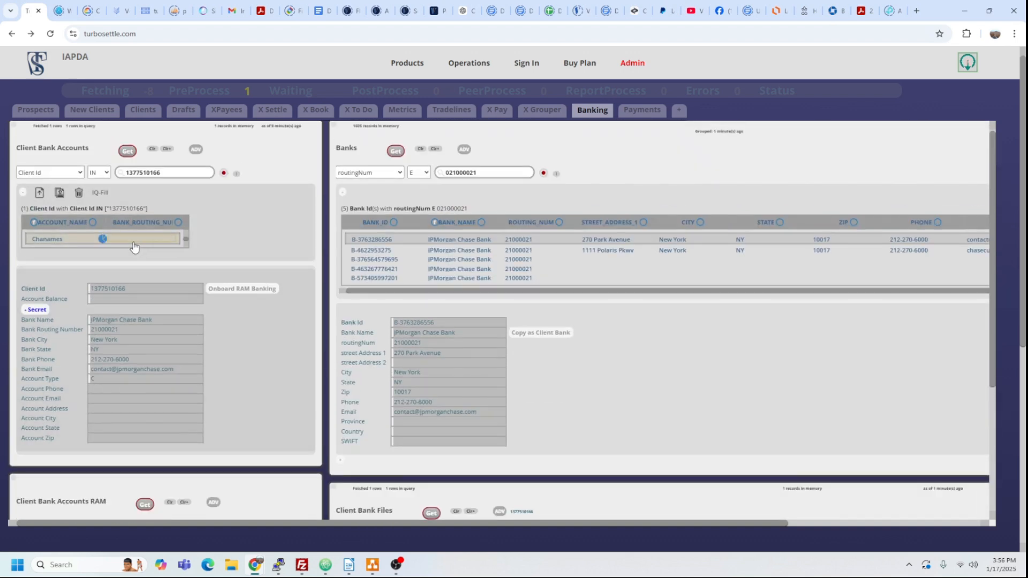
left_click(242, 289)
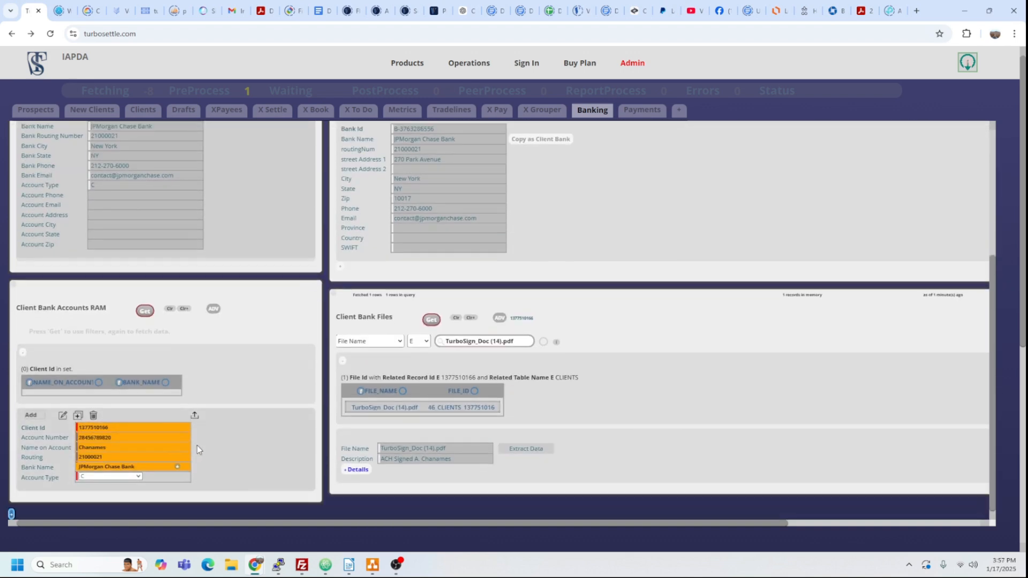
left_click(195, 418)
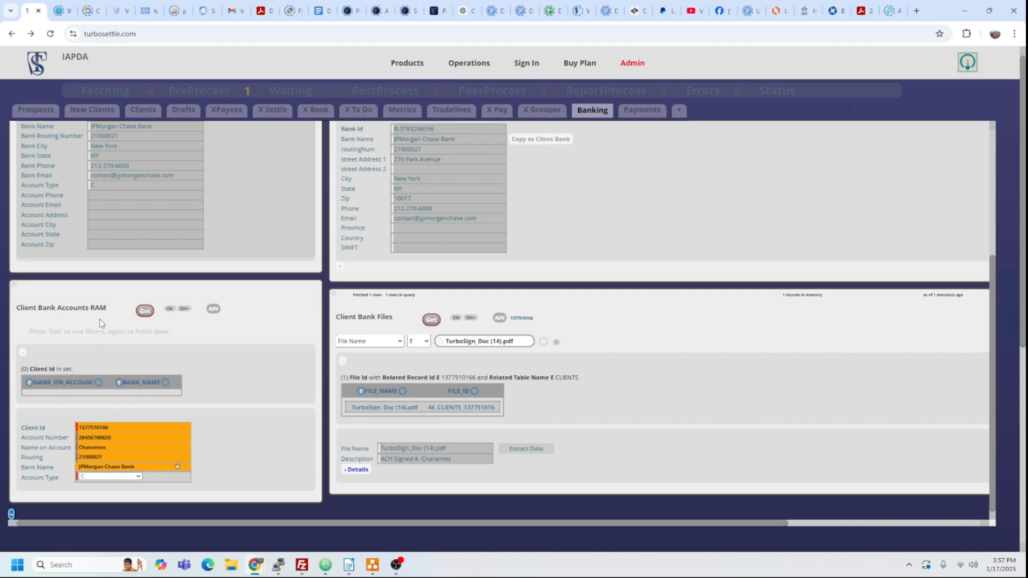
Insert a Bank Name column before the bank routing number column in the Client Bank Accounts report.
scroll(213, 366, "up", 3)
scroll(213, 361, "up", 1)
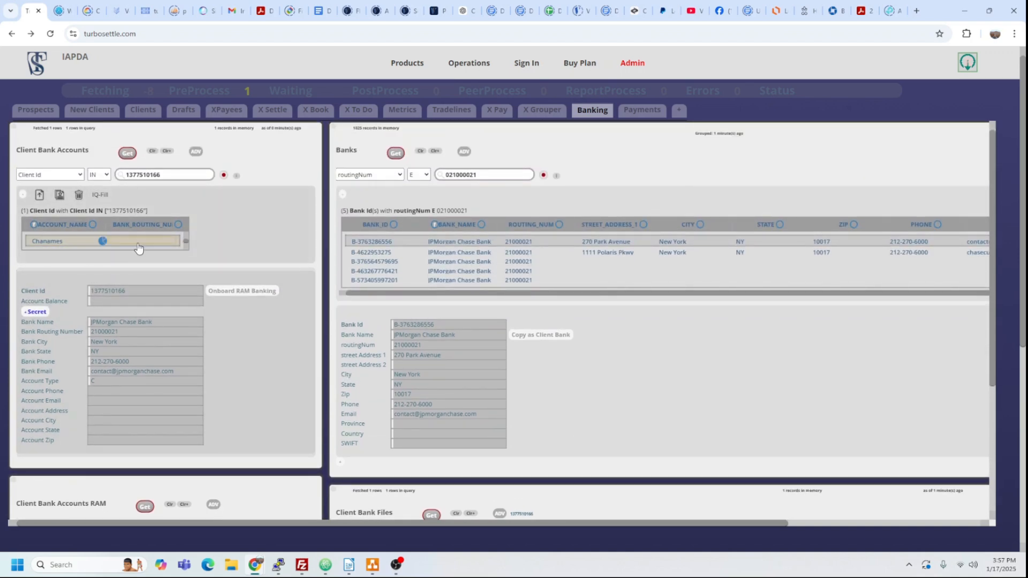
left_click(141, 226)
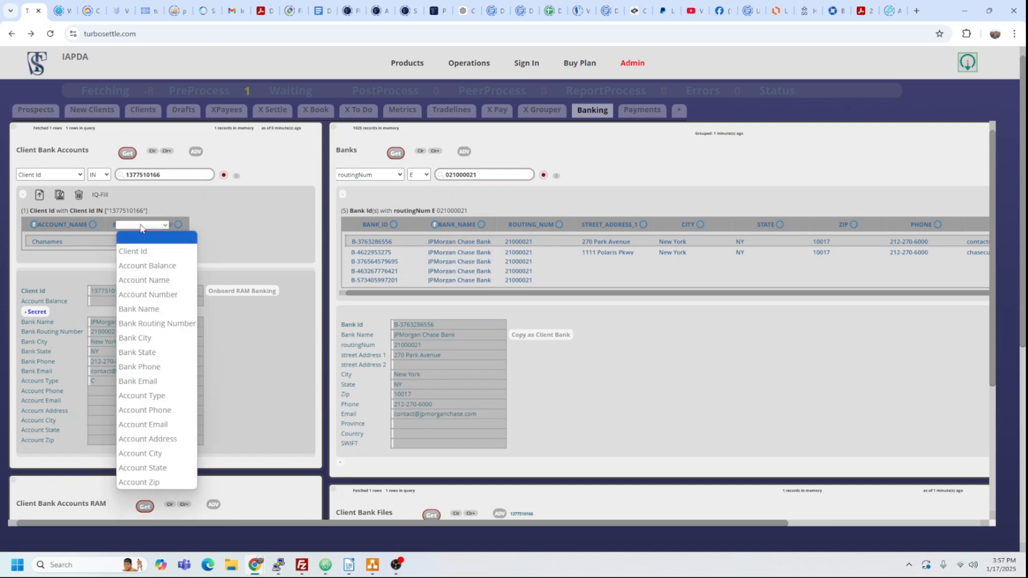
left_click(150, 309)
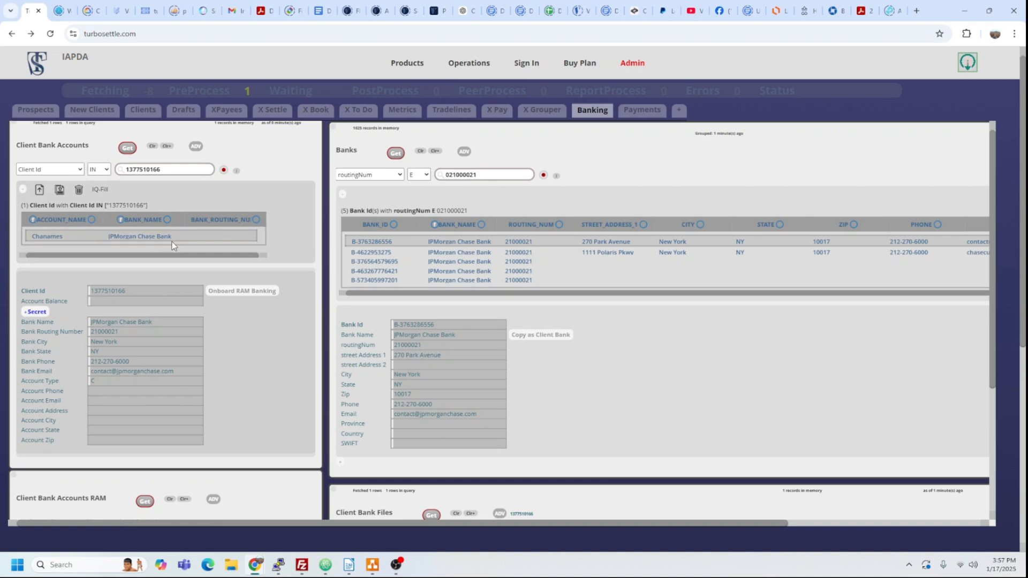
Review the saved client bank account, the matching New Clients record and the Client Bank Accounts RAM entry.
left_click(103, 332)
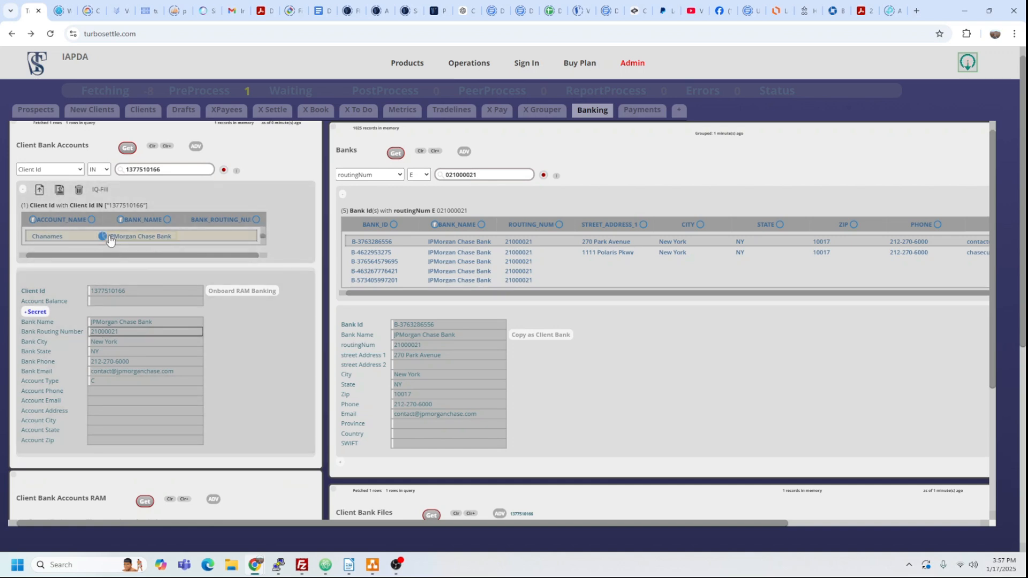
scroll(223, 374, "down", 1)
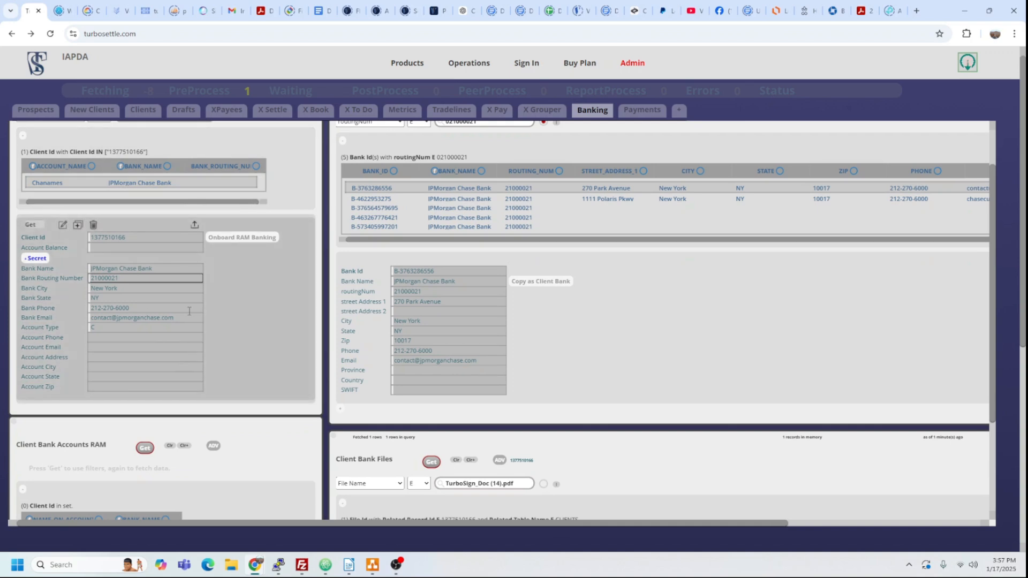
scroll(109, 222, "up", 1)
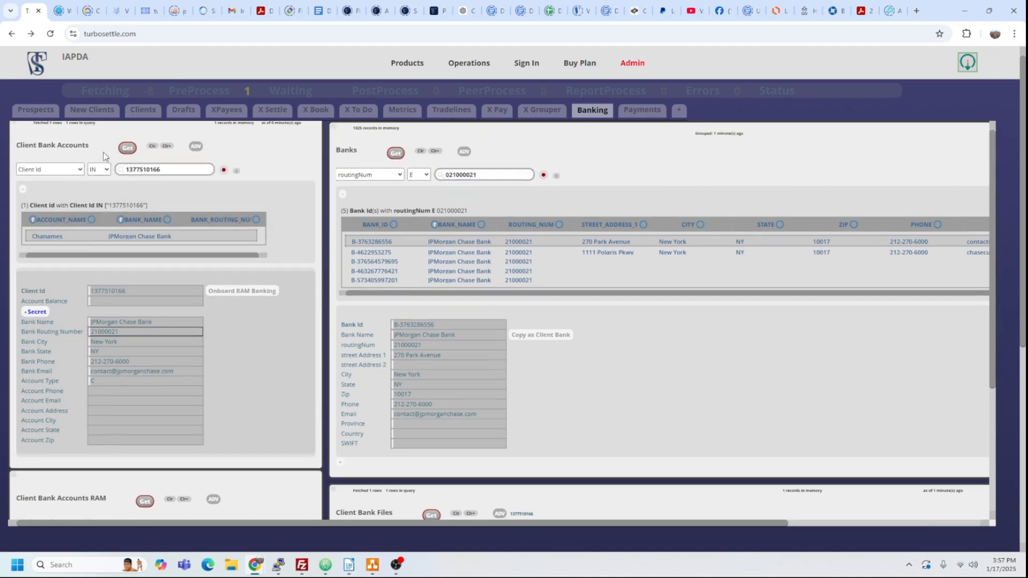
left_click(88, 111)
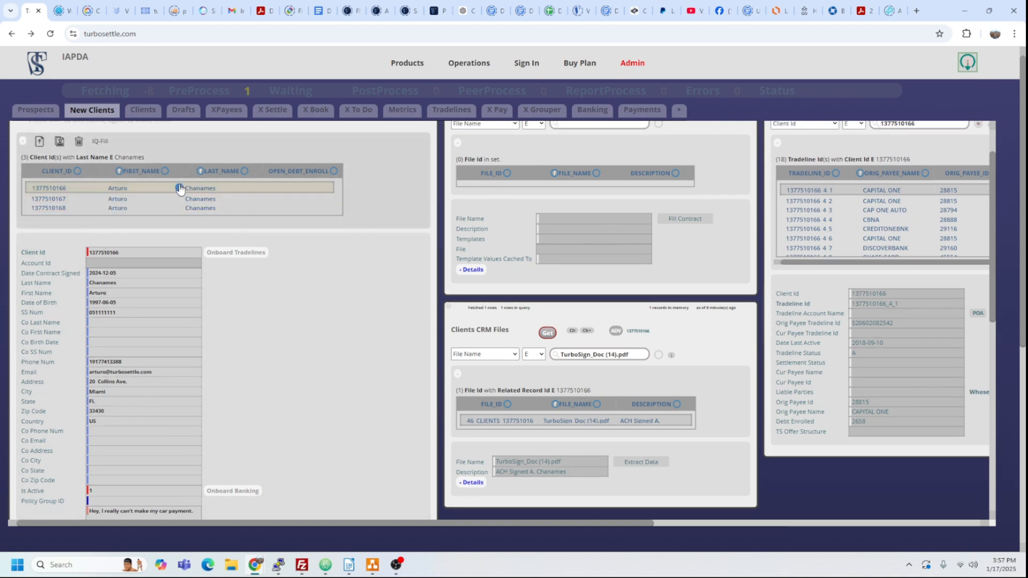
left_click(598, 111)
scroll(267, 375, "down", 4)
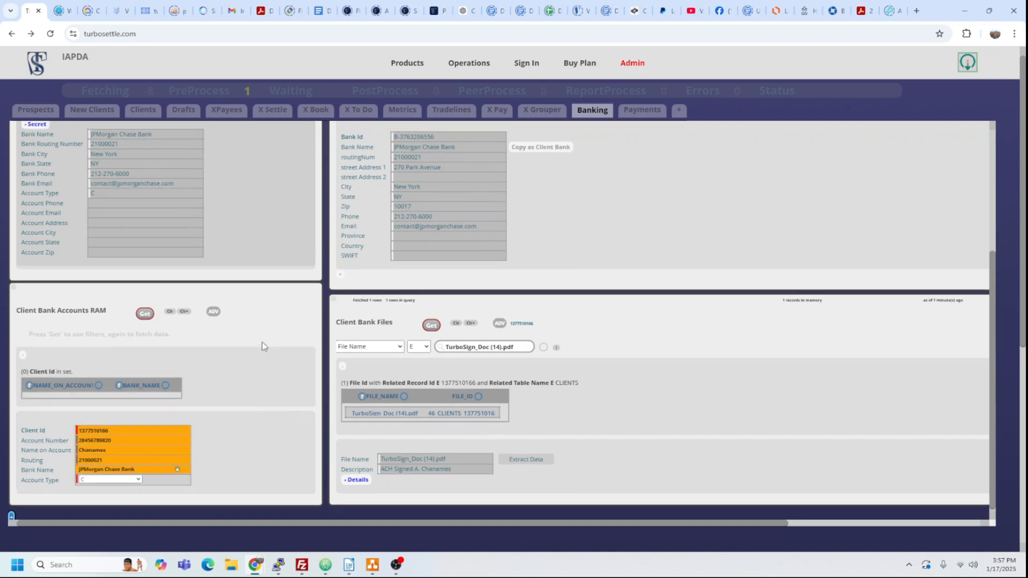
scroll(262, 343, "up", 3)
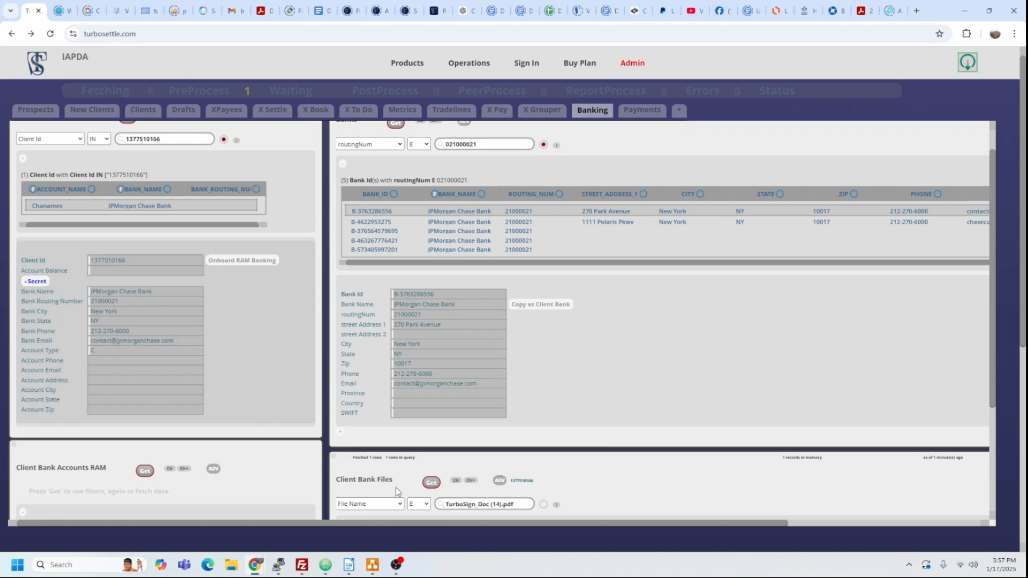
left_click(396, 566)
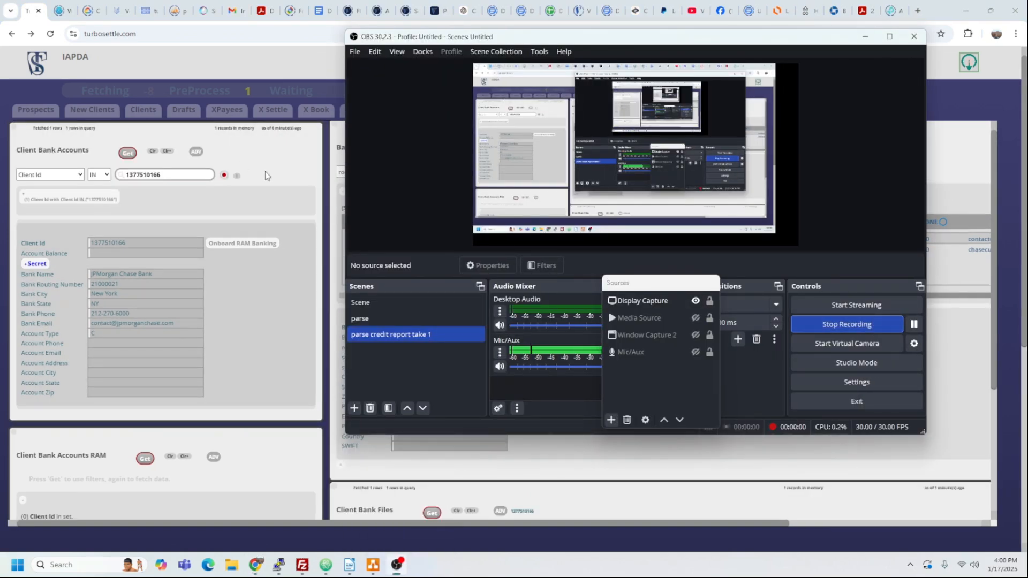
left_click(278, 163)
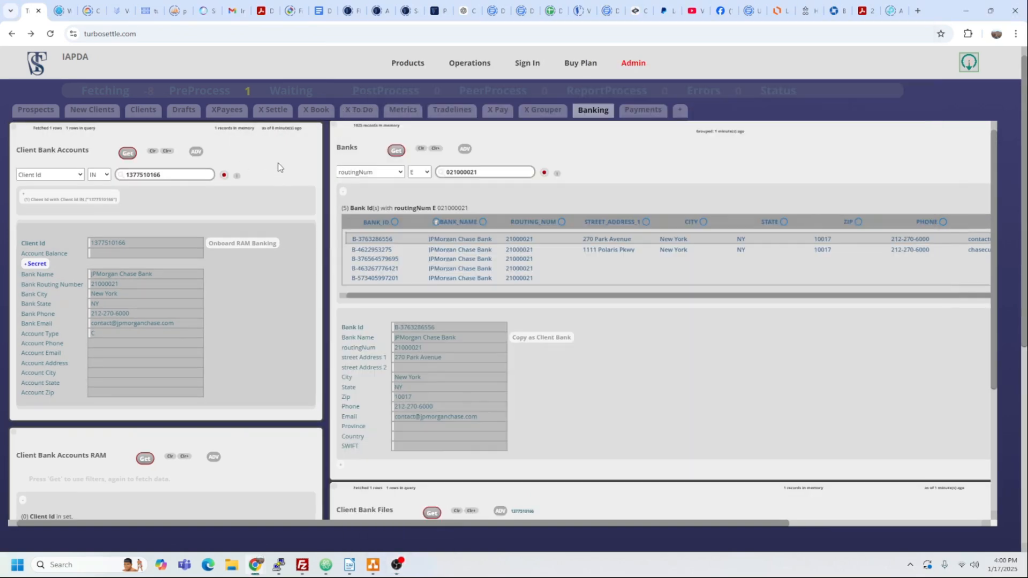
Open the Client Bank Accounts report settings and insert a Bank Name column before ACCOUNT_NAME.
left_click(27, 199)
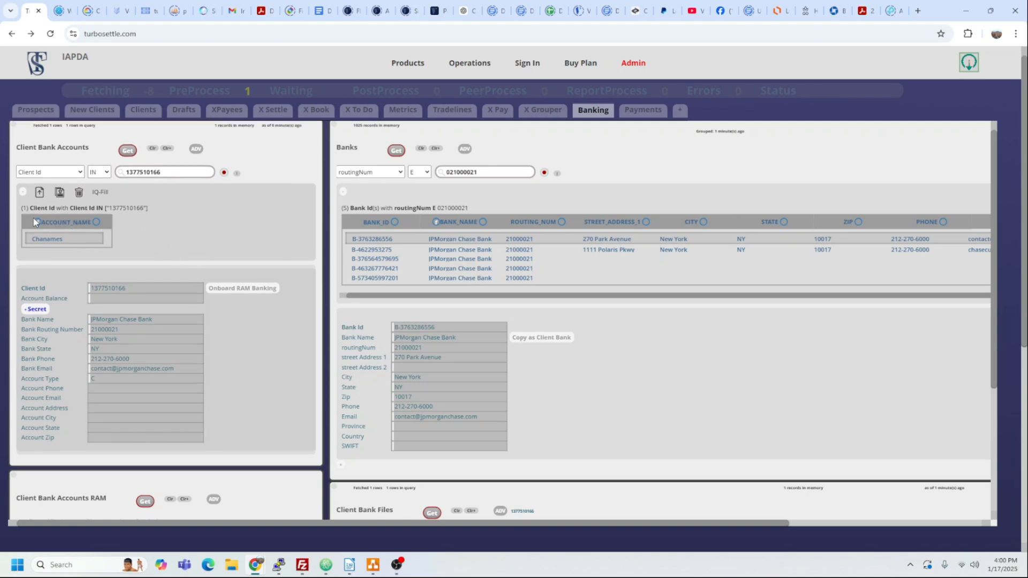
mouse_move(151, 133)
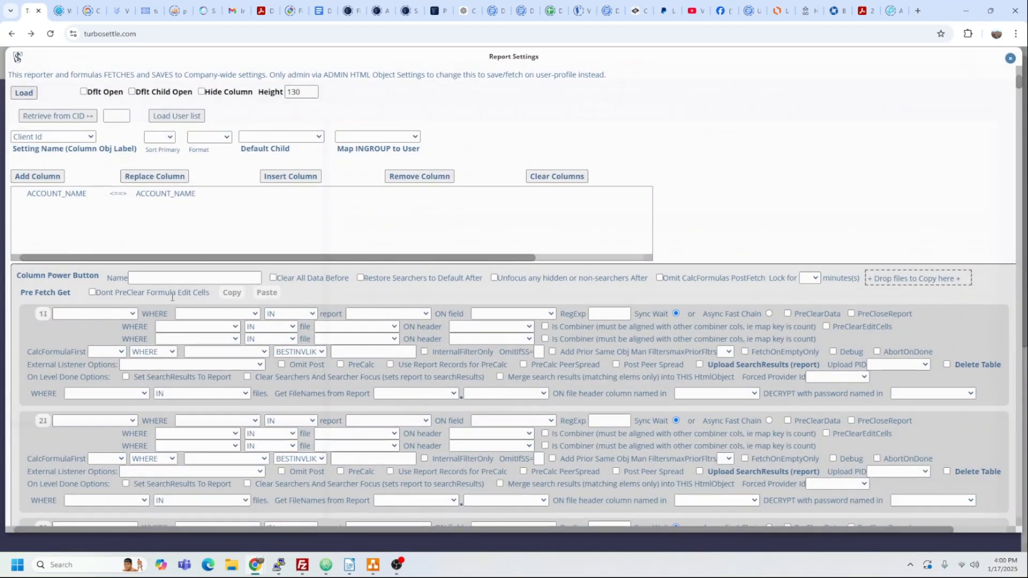
left_click(81, 138)
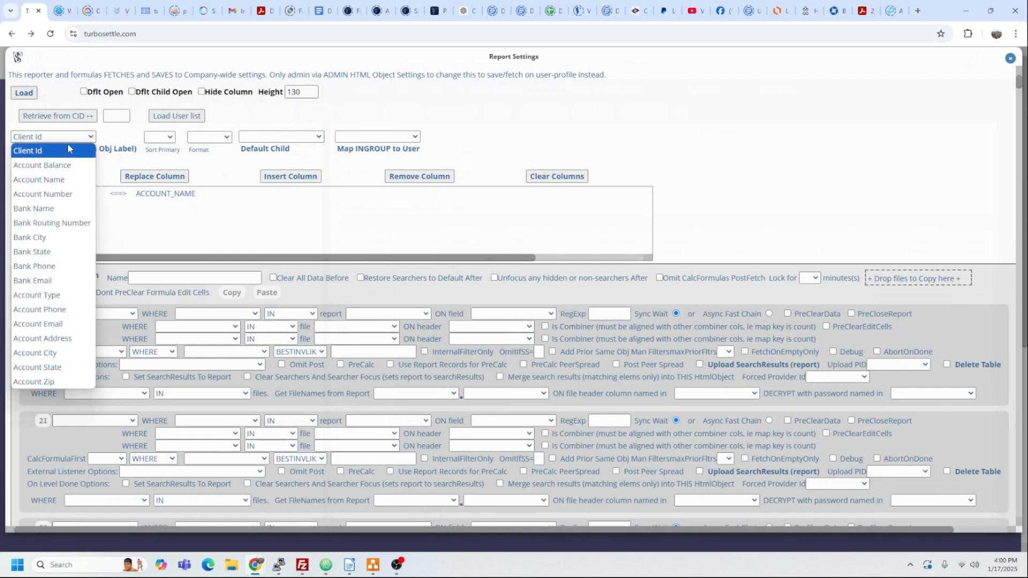
left_click(49, 208)
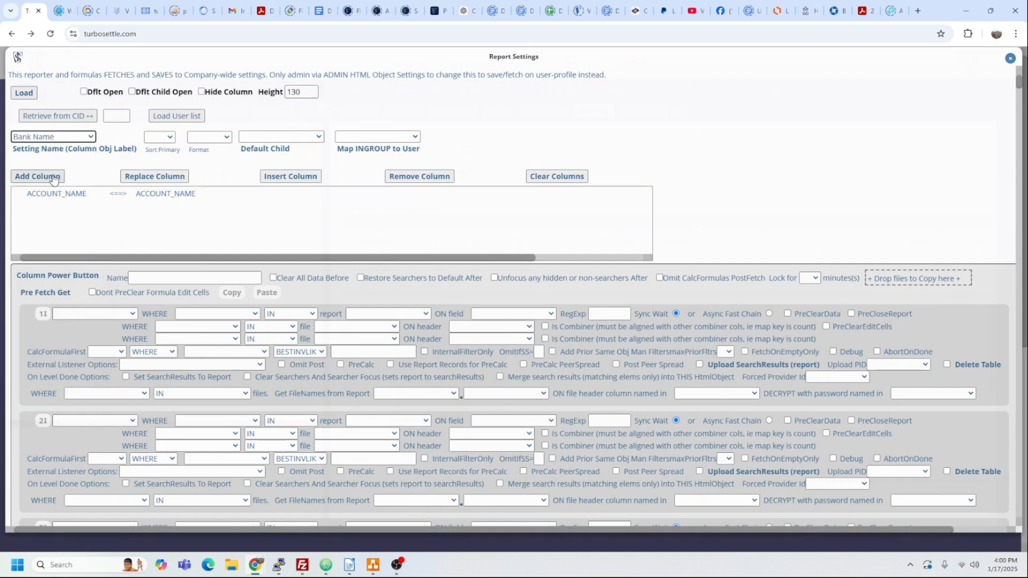
left_click(79, 194)
left_click(57, 196)
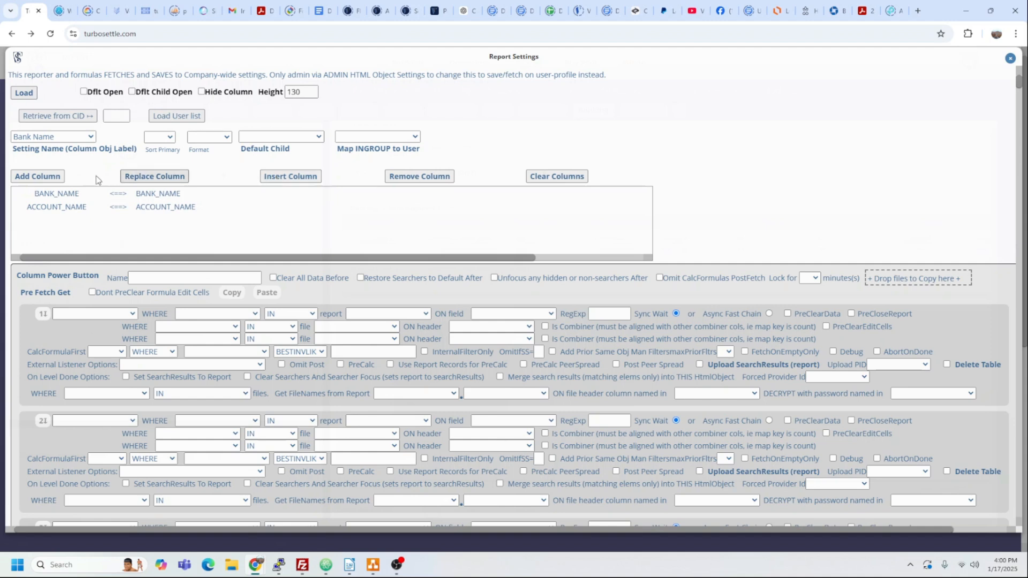
Add a Bank Routing Number column at the end of the report's column list.
left_click(74, 140)
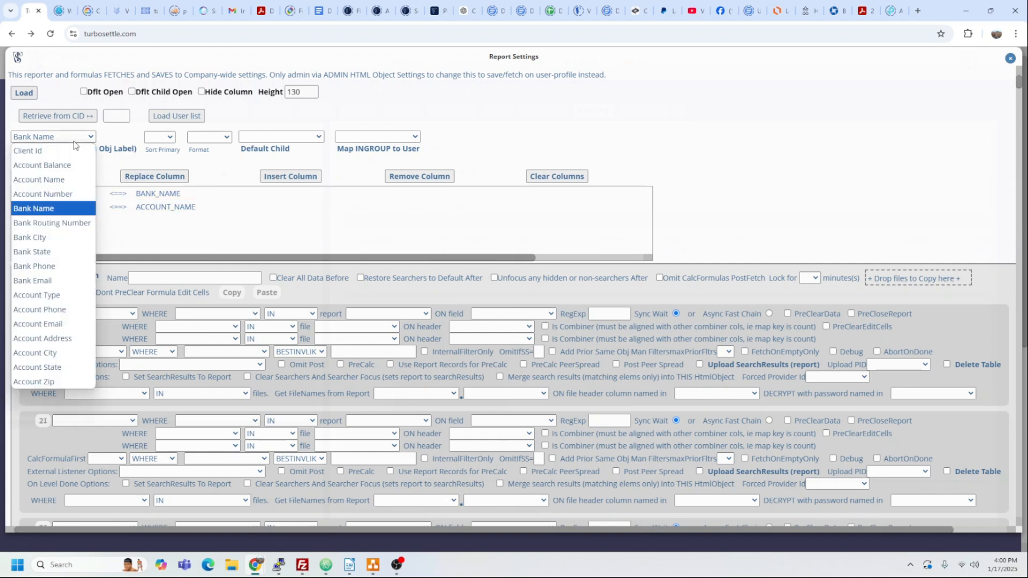
left_click(66, 222)
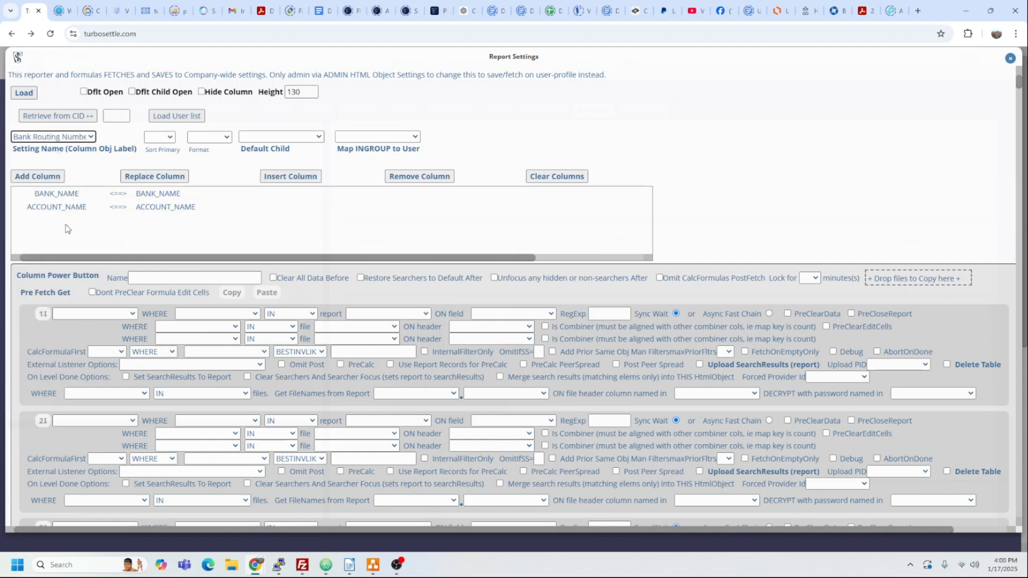
left_click(45, 177)
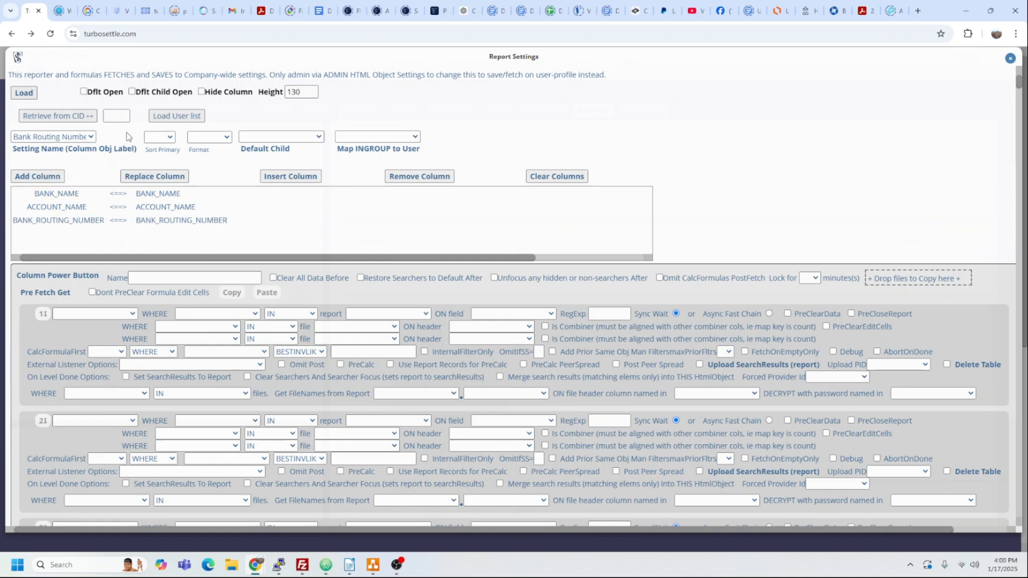
Enable the default-open option for the Client Bank Accounts report, save the report settings and close them.
left_click(84, 92)
left_click_drag(1020, 83, 1019, 511)
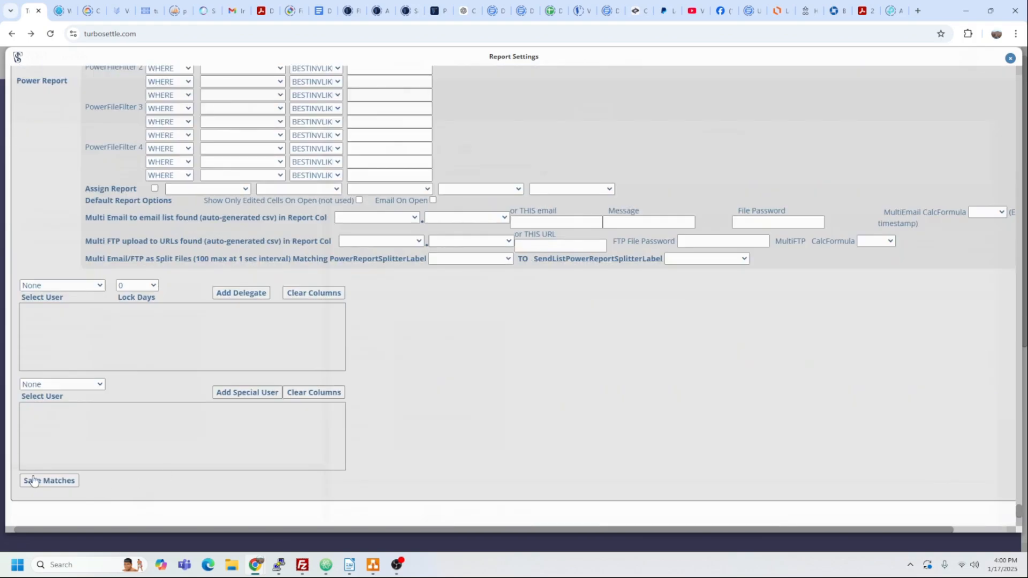
scroll(152, 336, "up", 15)
scroll(211, 186, "down", 15)
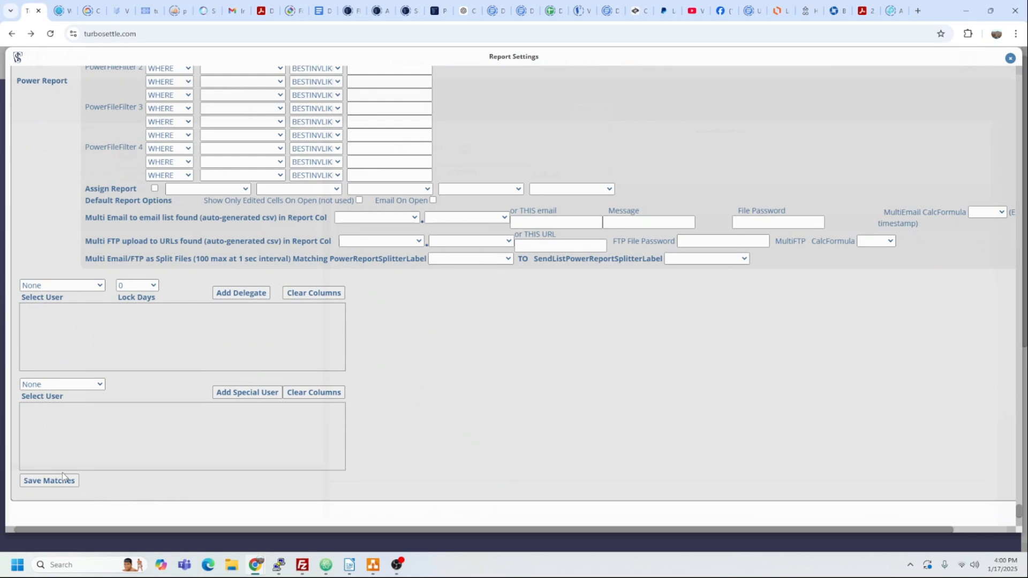
left_click(60, 484)
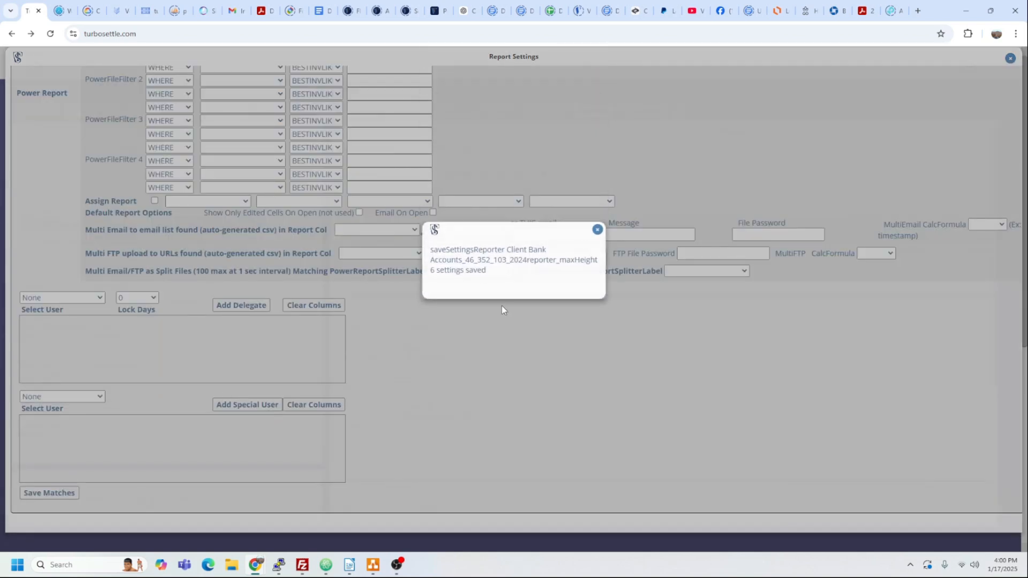
left_click(812, 137)
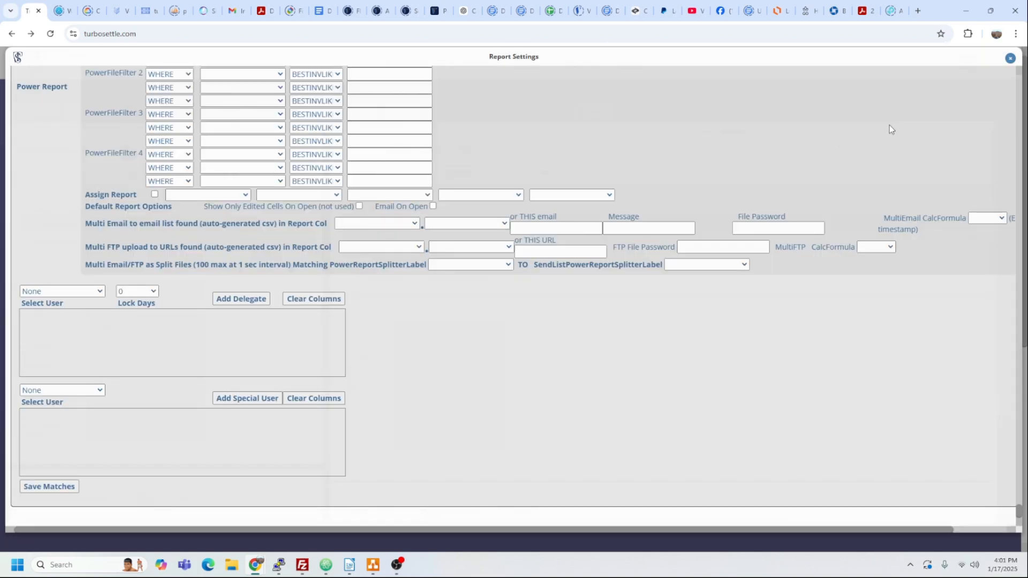
left_click(1010, 59)
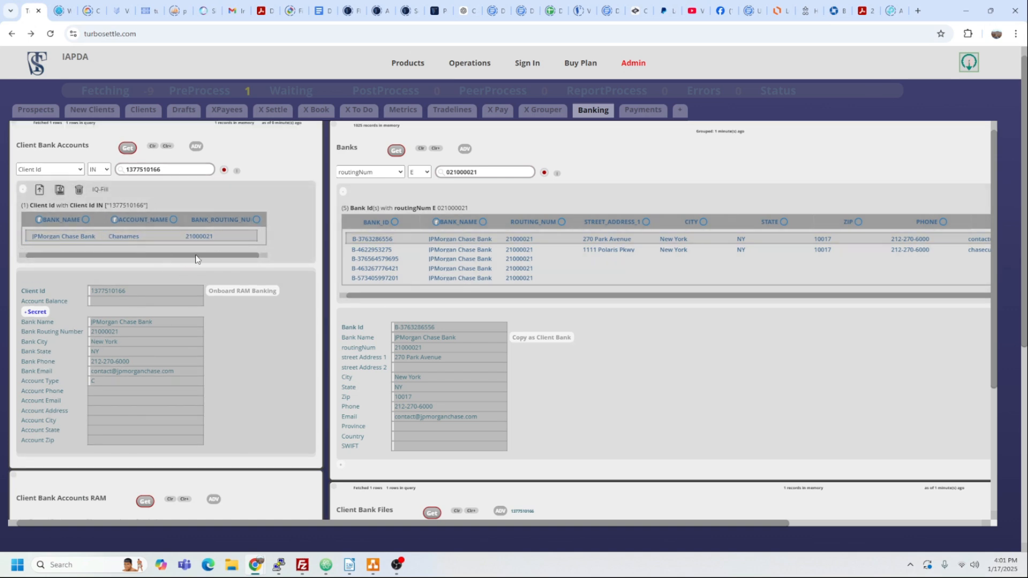
Open the client's TurboSign_Doc (14).pdf in the File Extractor and examine its authorization, signature and hash provenance sections.
scroll(304, 401, "down", 4)
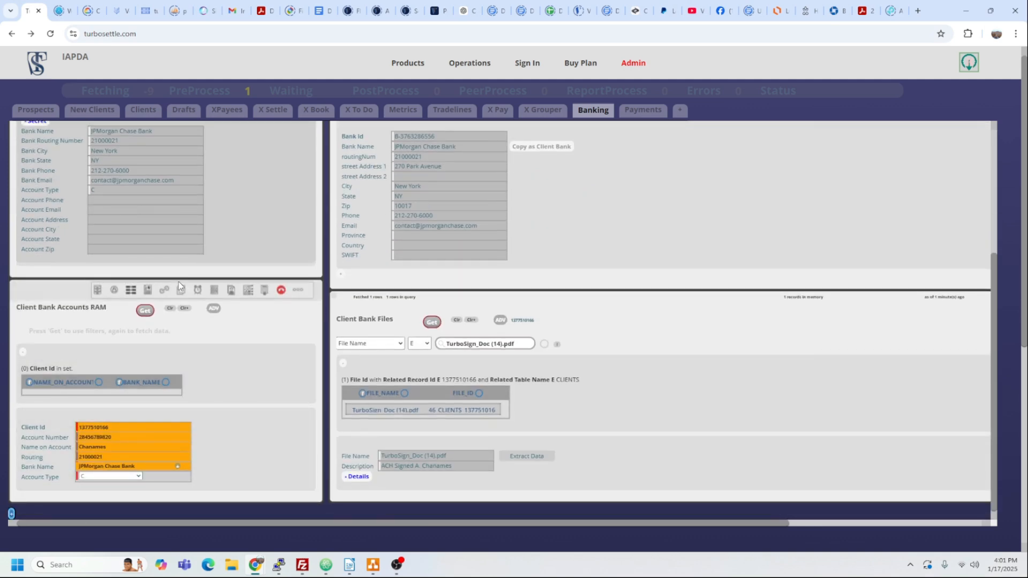
scroll(178, 282, "up", 4)
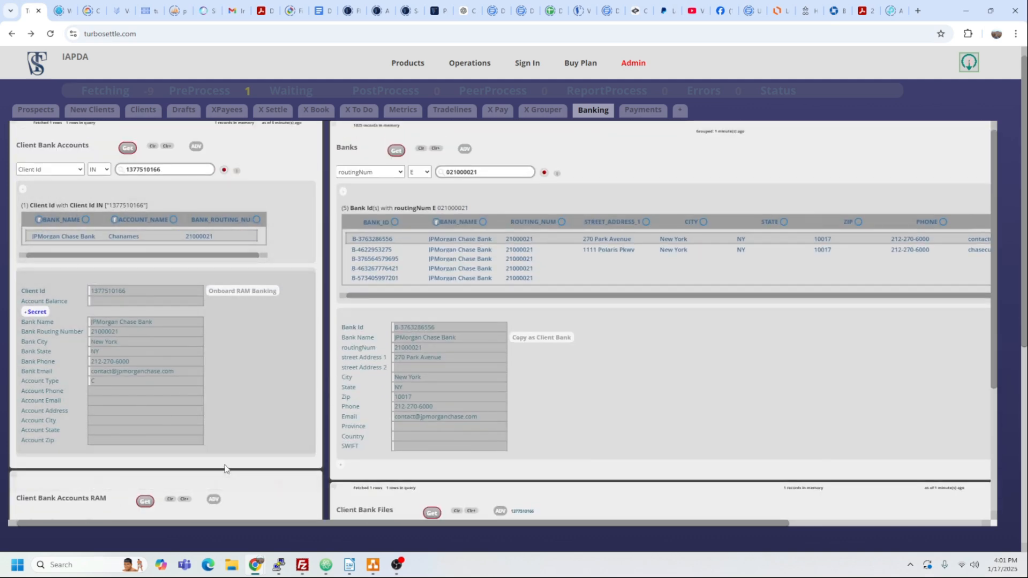
scroll(182, 363, "down", 4)
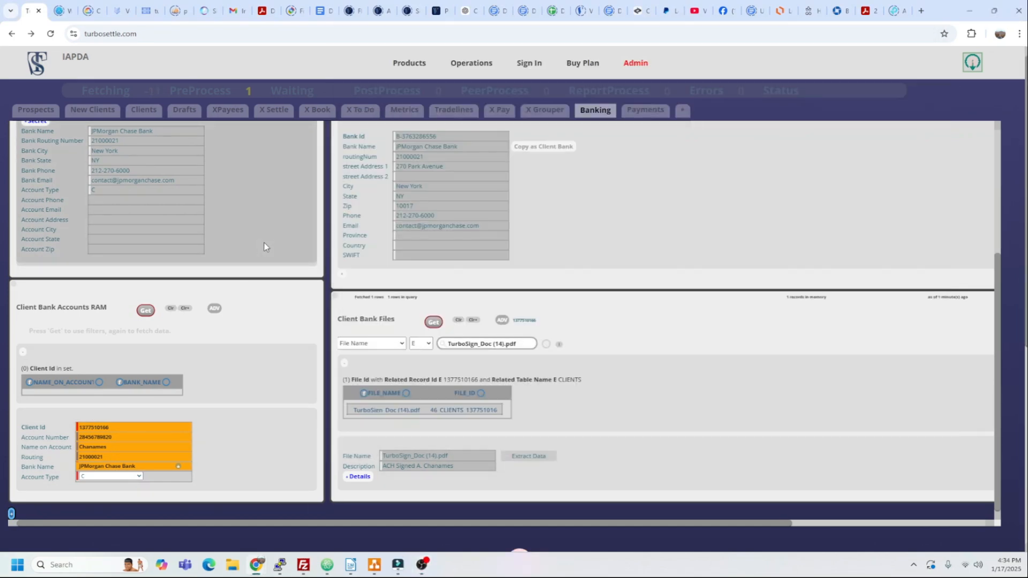
left_click(520, 462)
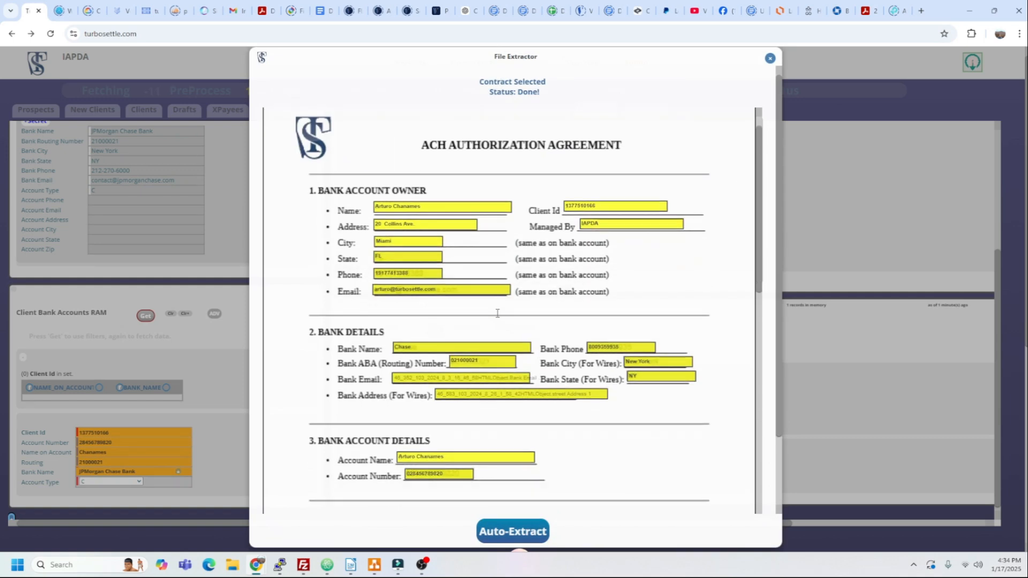
scroll(493, 310, "down", 5)
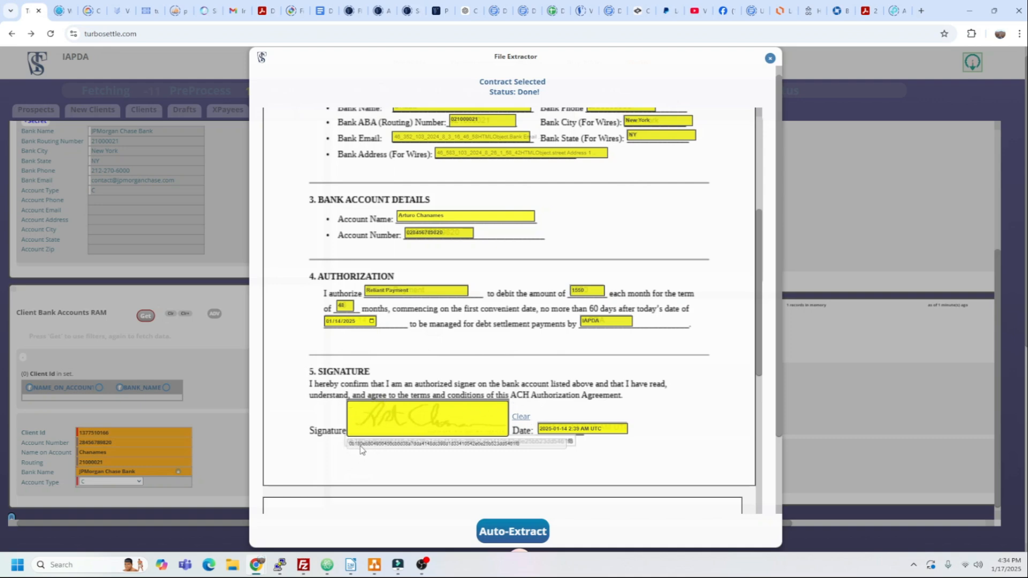
scroll(482, 464, "down", 4)
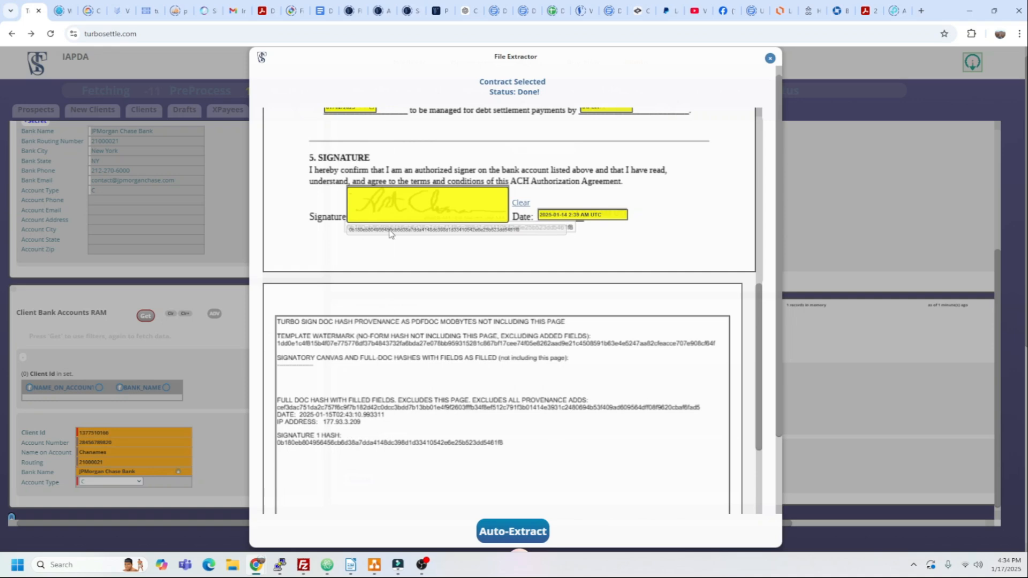
scroll(315, 414, "down", 3)
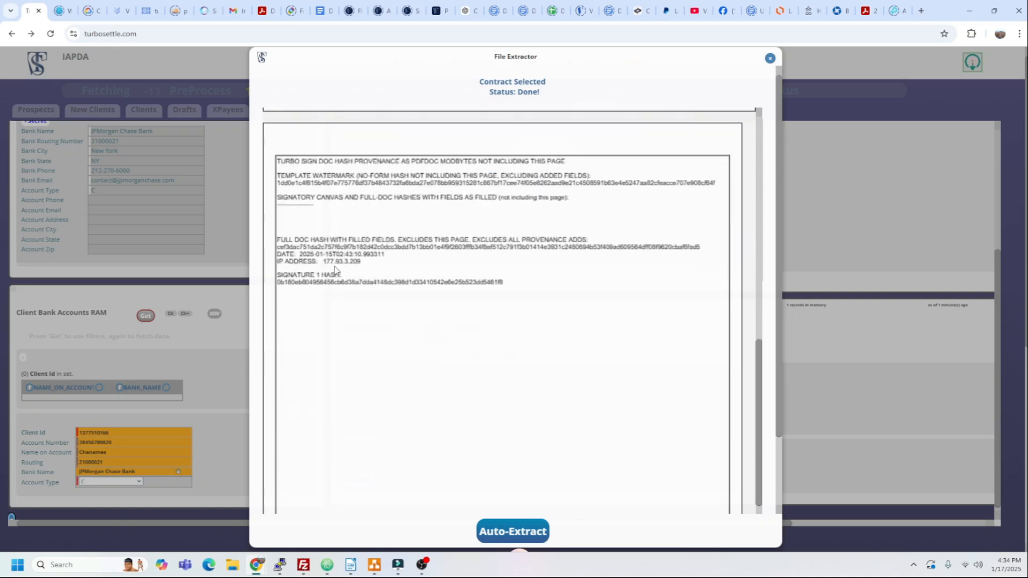
Compare the agreement's signature date and hash with the provenance page entries, and close the File Extractor.
scroll(334, 267, "up", 3)
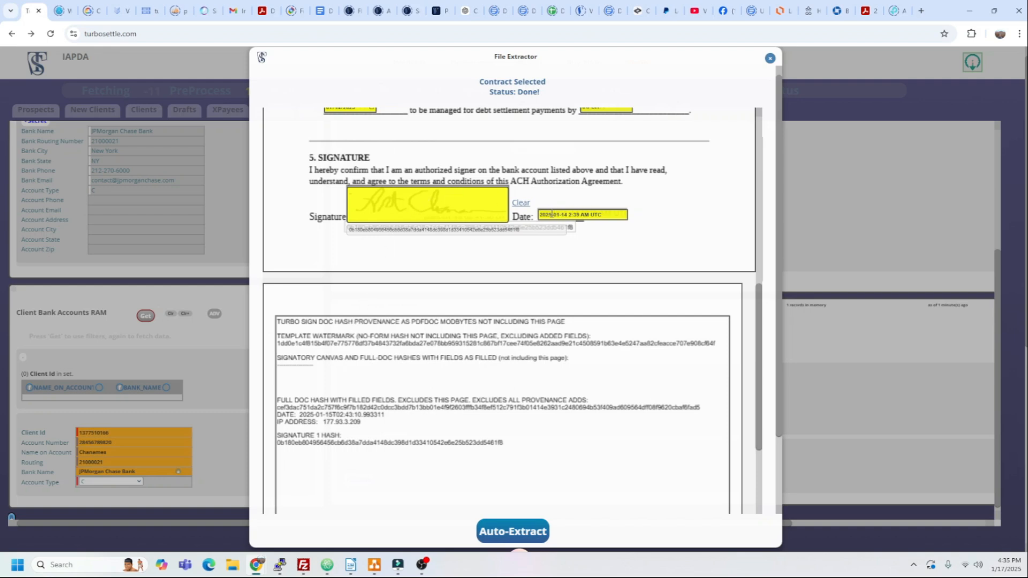
scroll(552, 185, "up", 1)
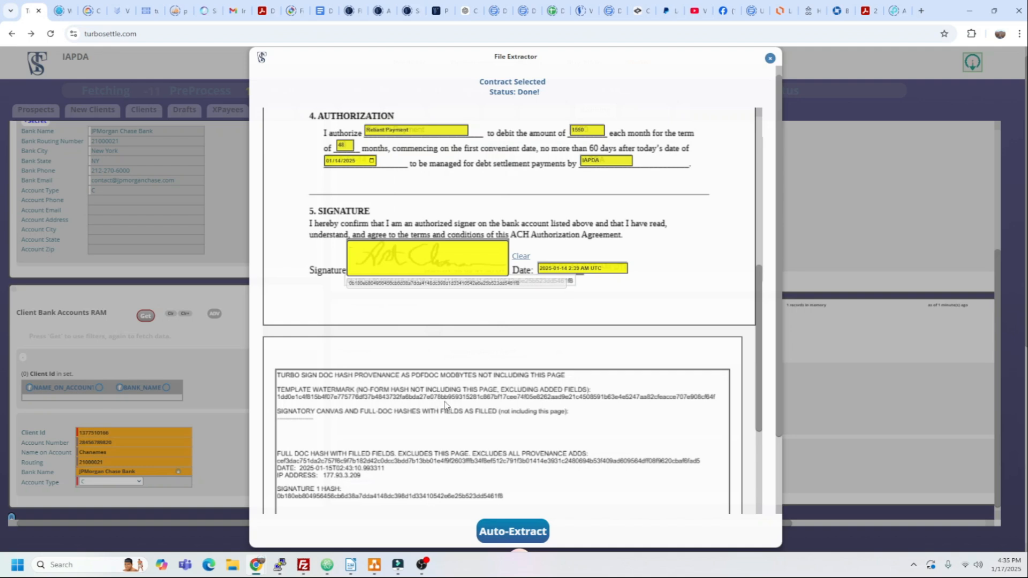
scroll(450, 399, "down", 1)
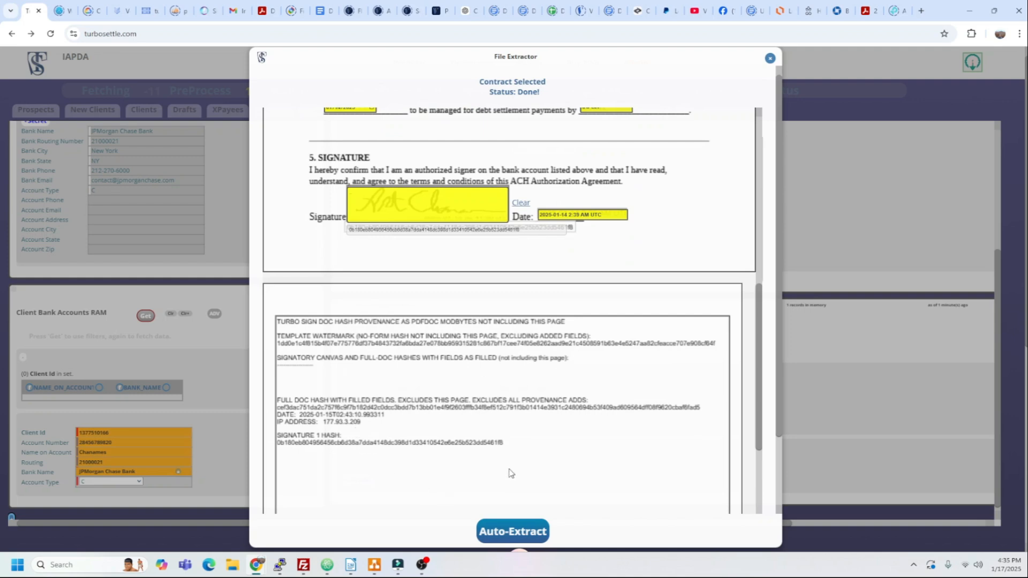
scroll(632, 437, "up", 2)
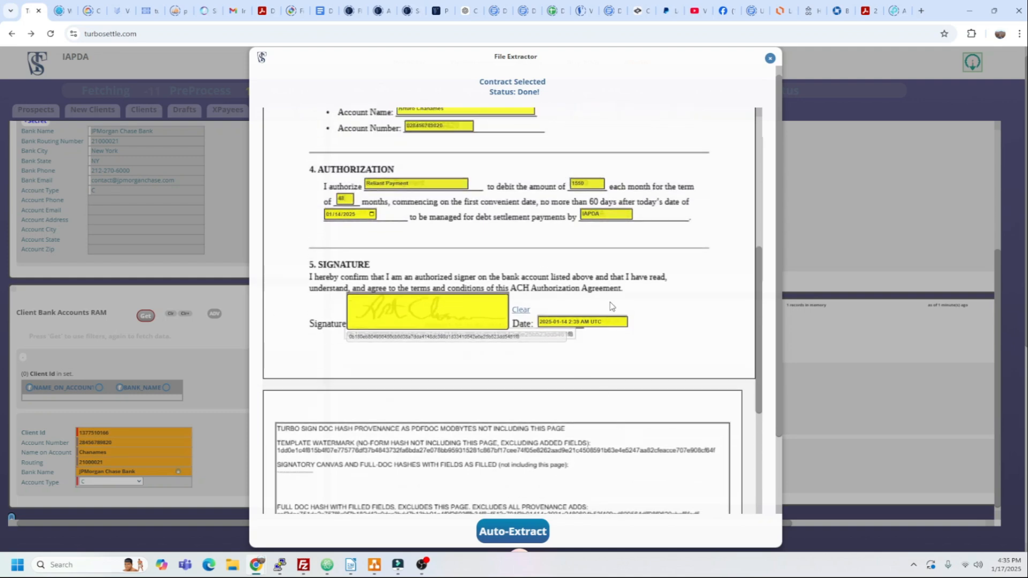
scroll(686, 193, "up", 3)
left_click(770, 58)
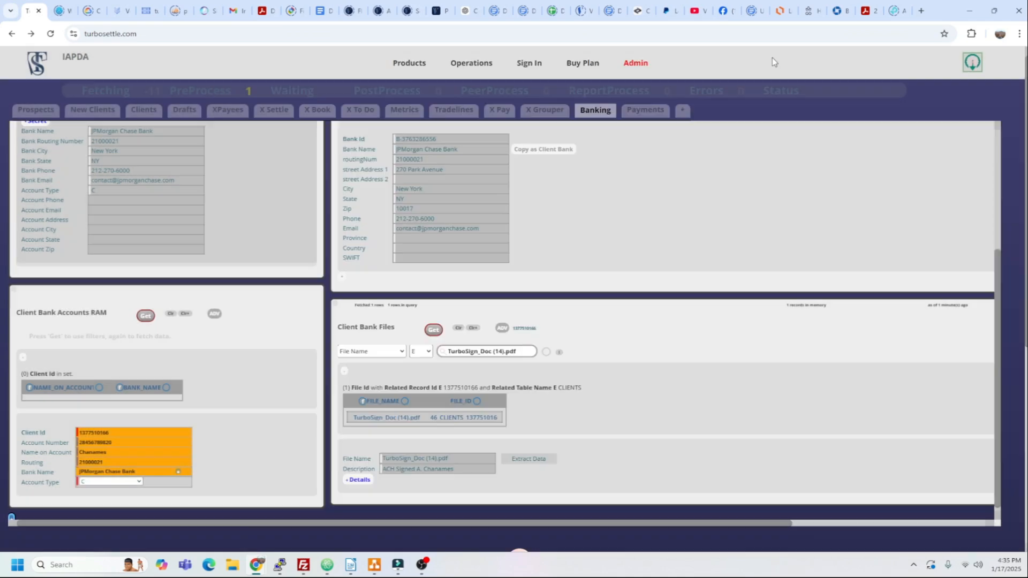
Fetch all client contract templates for the new client and open ach_agreement.pdf in the Contract Filler.
scroll(516, 236, "up", 3)
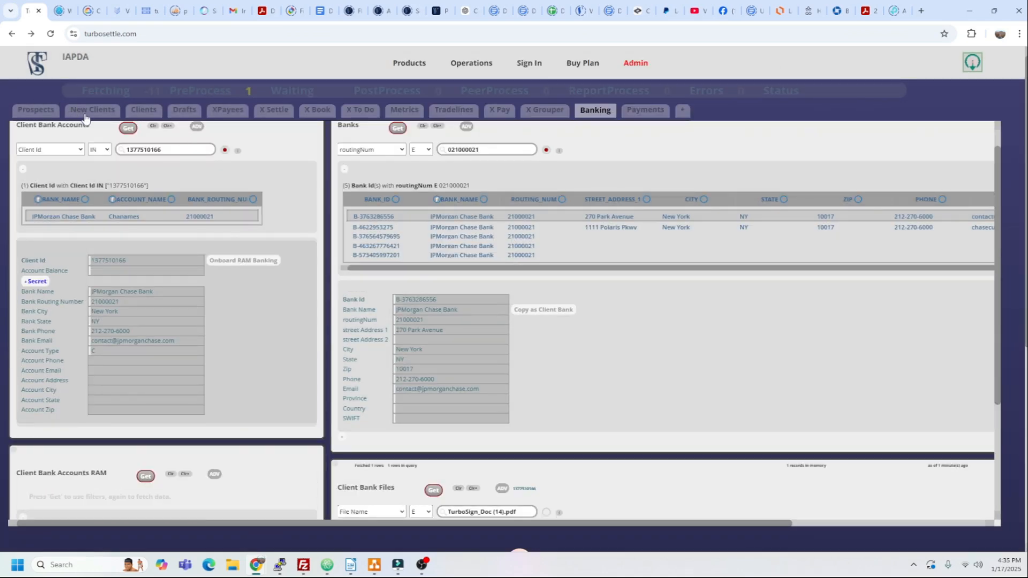
left_click(85, 114)
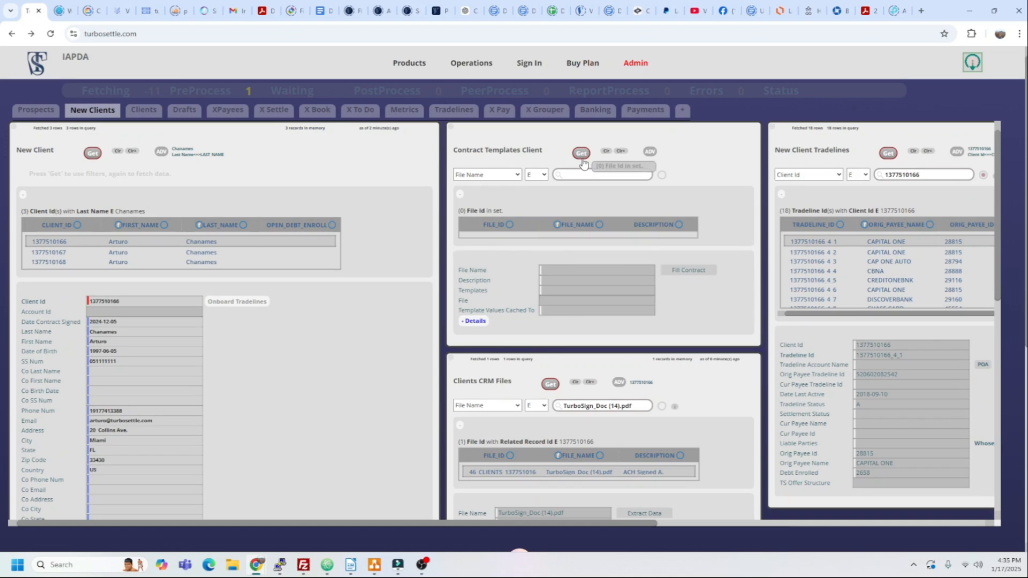
left_click(579, 153)
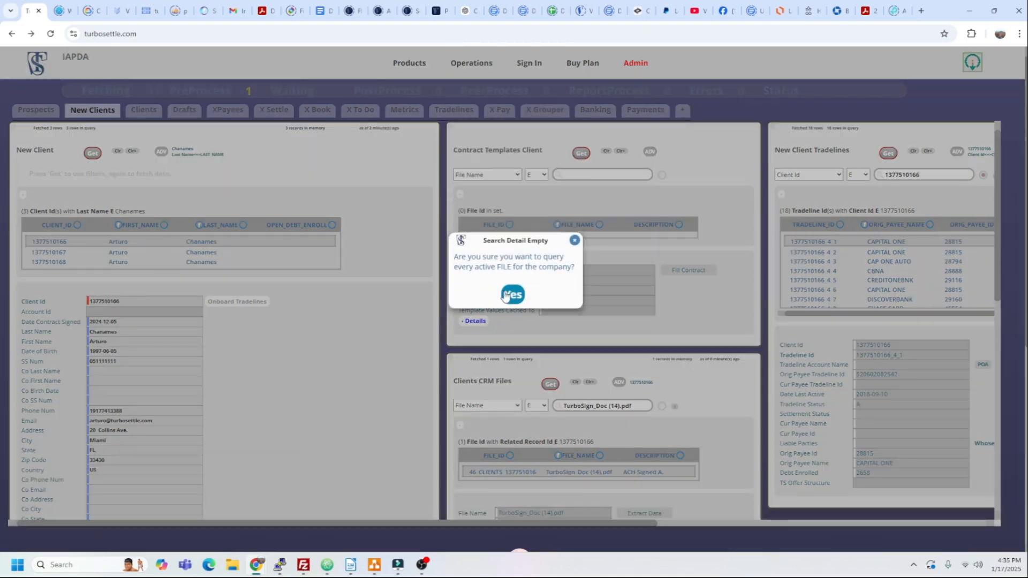
left_click(510, 287)
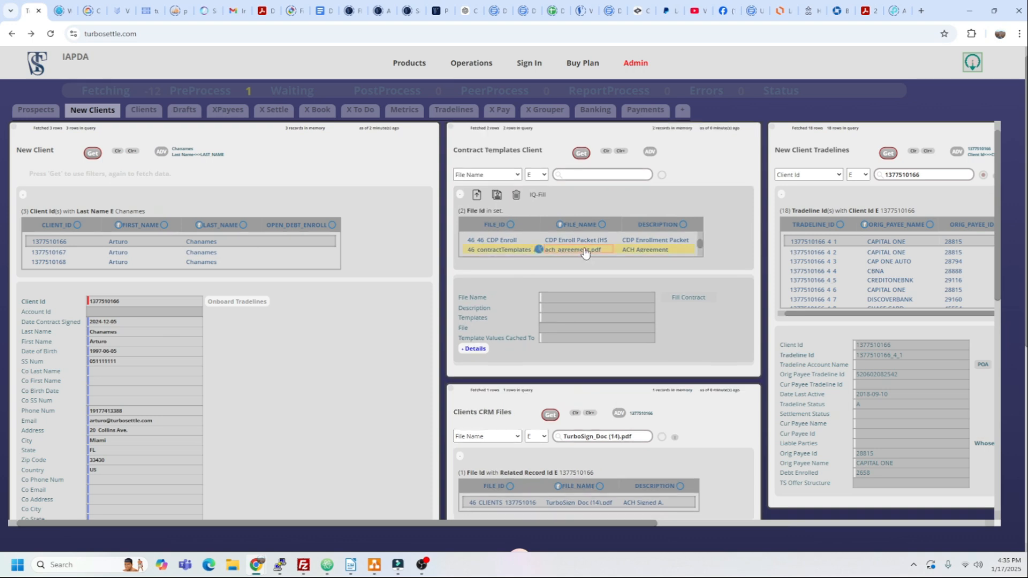
left_click(586, 254)
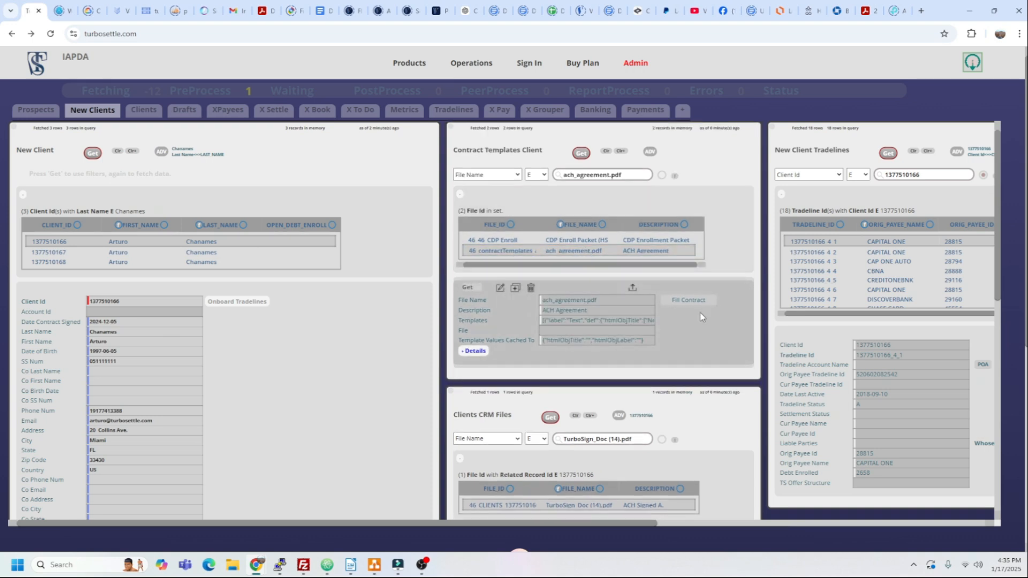
left_click(692, 298)
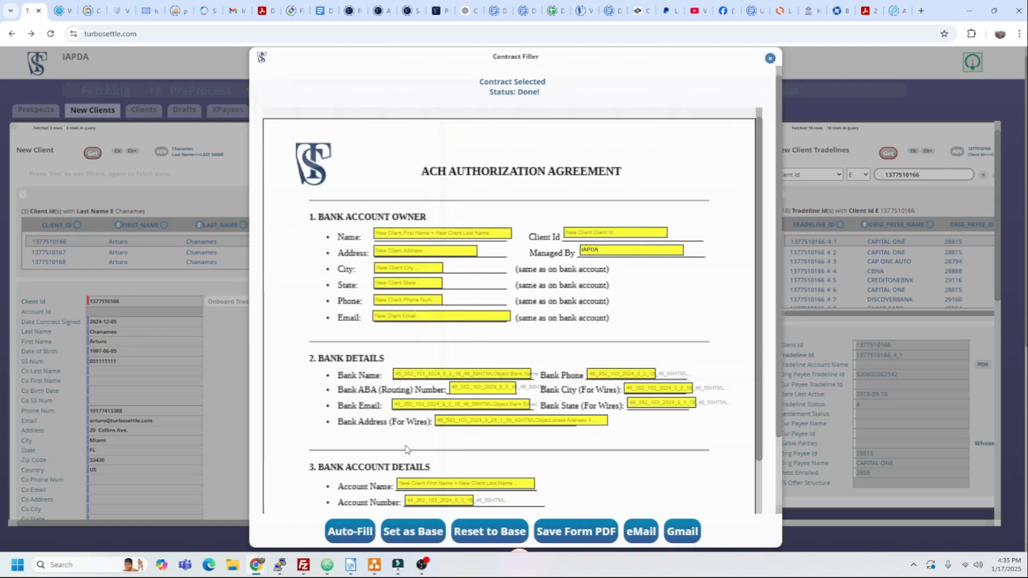
Auto-fill the ACH authorization agreement with the client's data, draw a sample signature, and close the Contract Filler without saving.
left_click(355, 535)
left_click(354, 535)
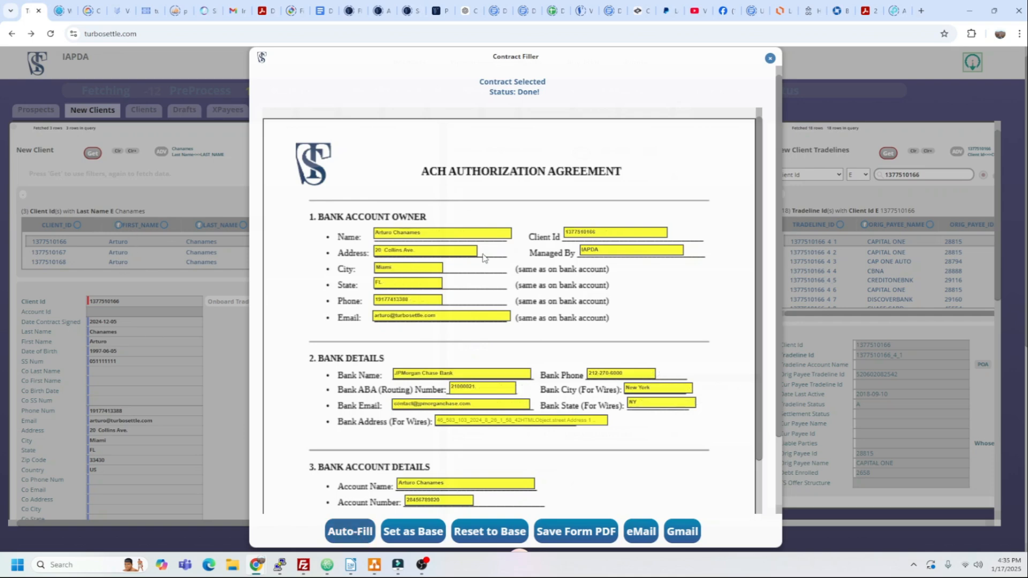
scroll(503, 385, "down", 5)
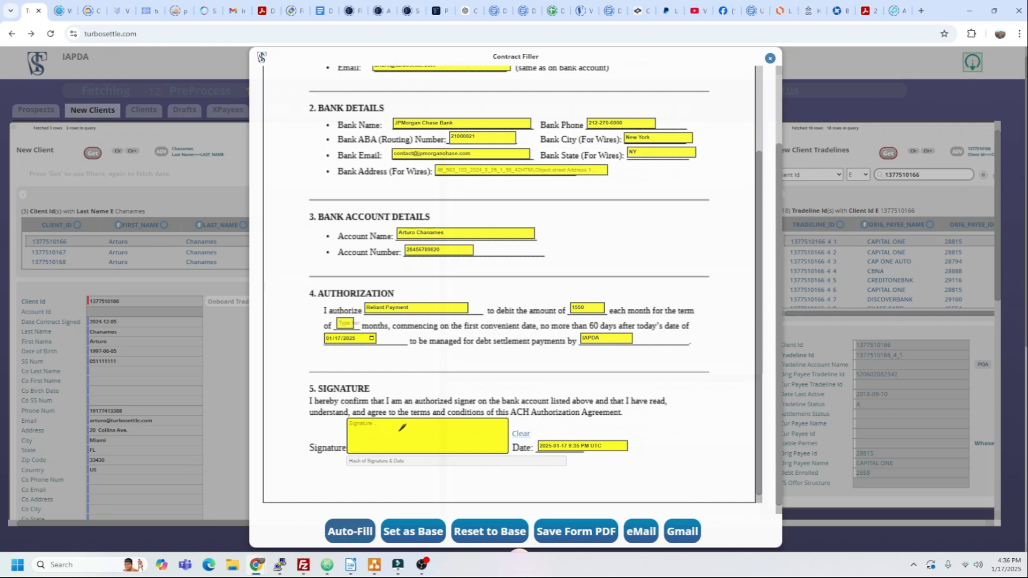
mouse_move(376, 426)
left_mouse_down()
mouse_move(428, 443)
mouse_move(396, 452)
left_mouse_up()
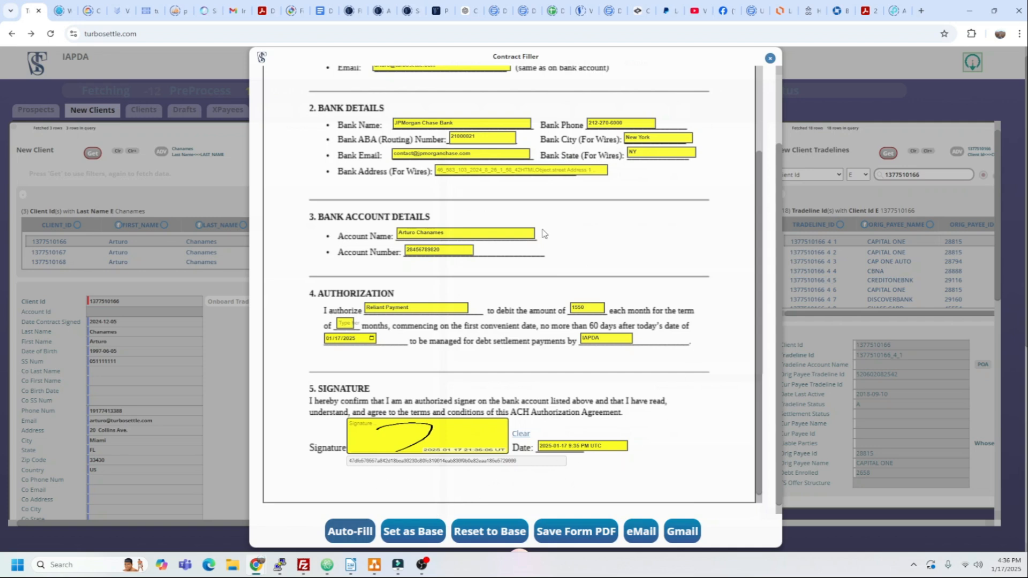
scroll(546, 233, "up", 1)
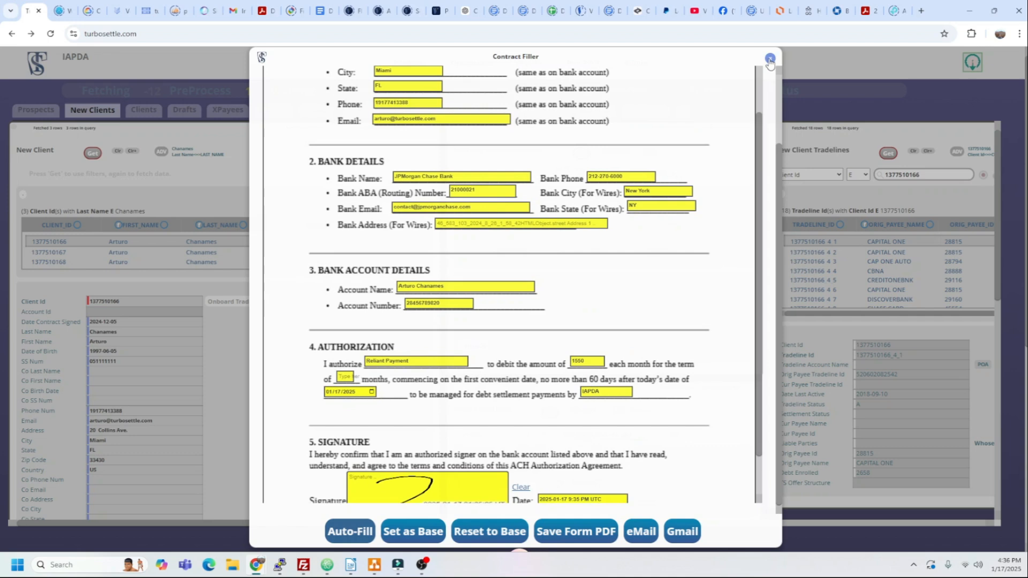
key("ctrl+a")
left_click(695, 95)
left_click(771, 58)
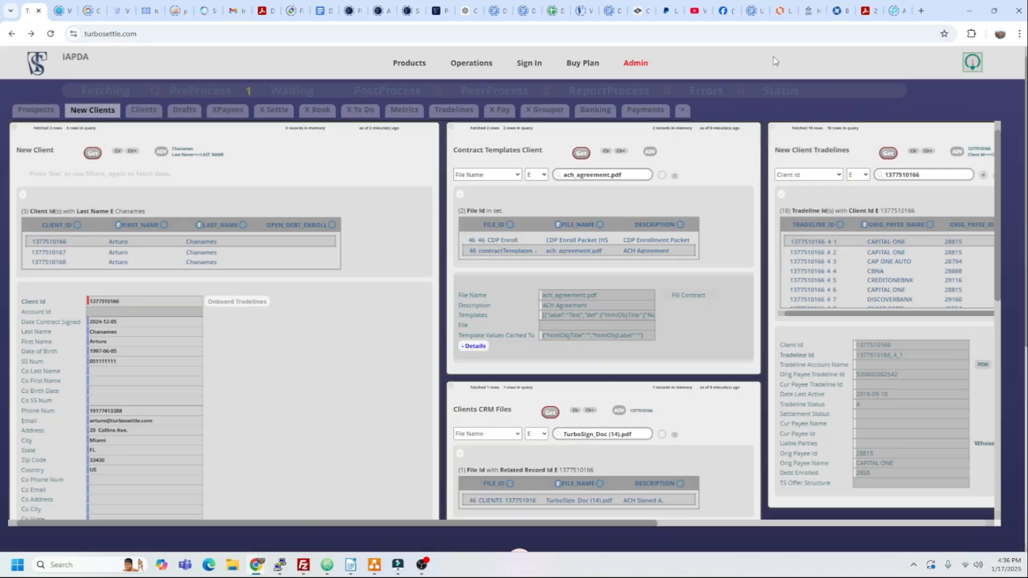
Put the ach_agreement.pdf record into edit mode and open its fields in the Contract Template Editor.
mouse_move(589, 256)
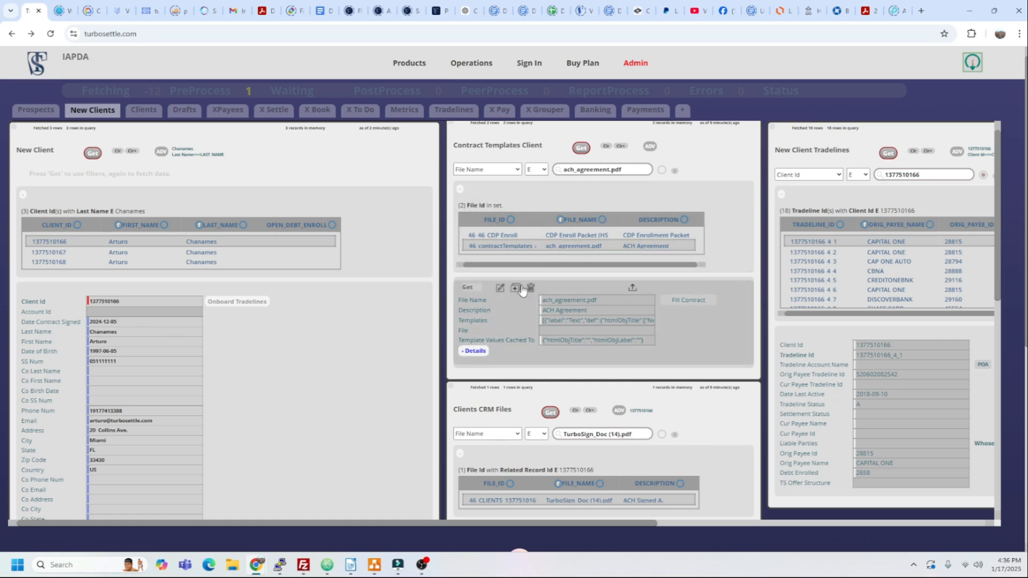
left_click(501, 288)
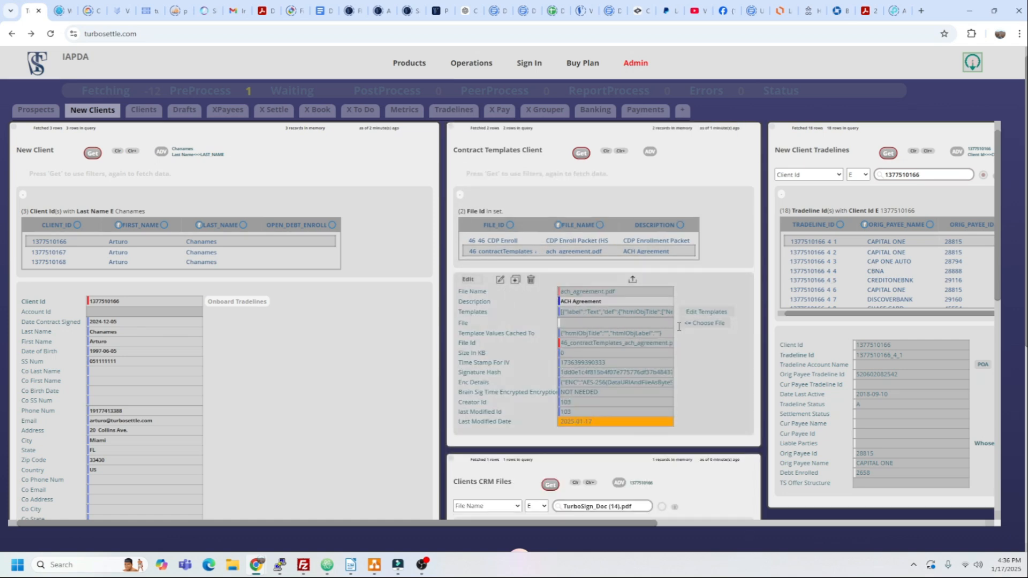
left_click(718, 310)
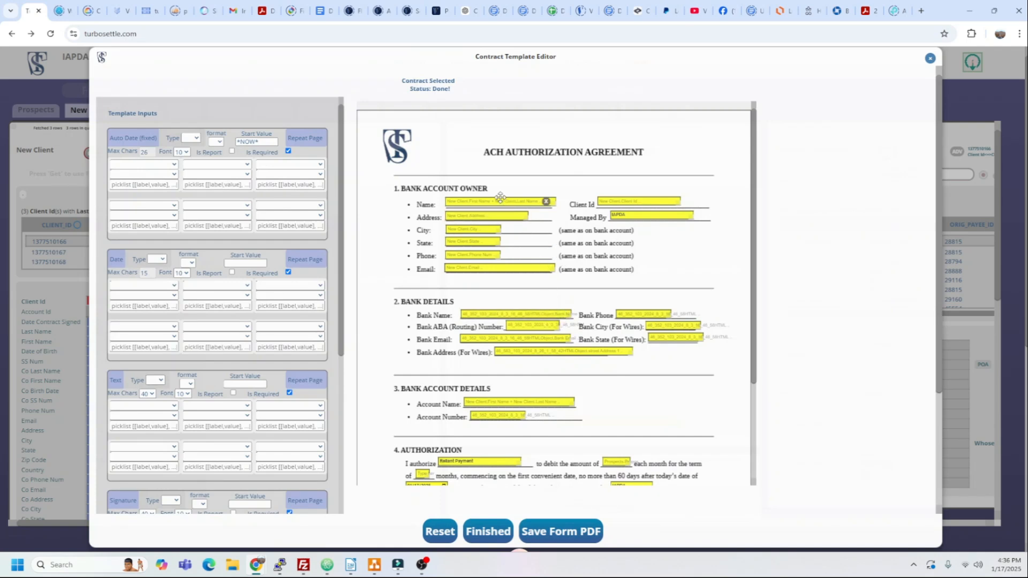
scroll(517, 337, "down", 1)
scroll(517, 337, "up", 1)
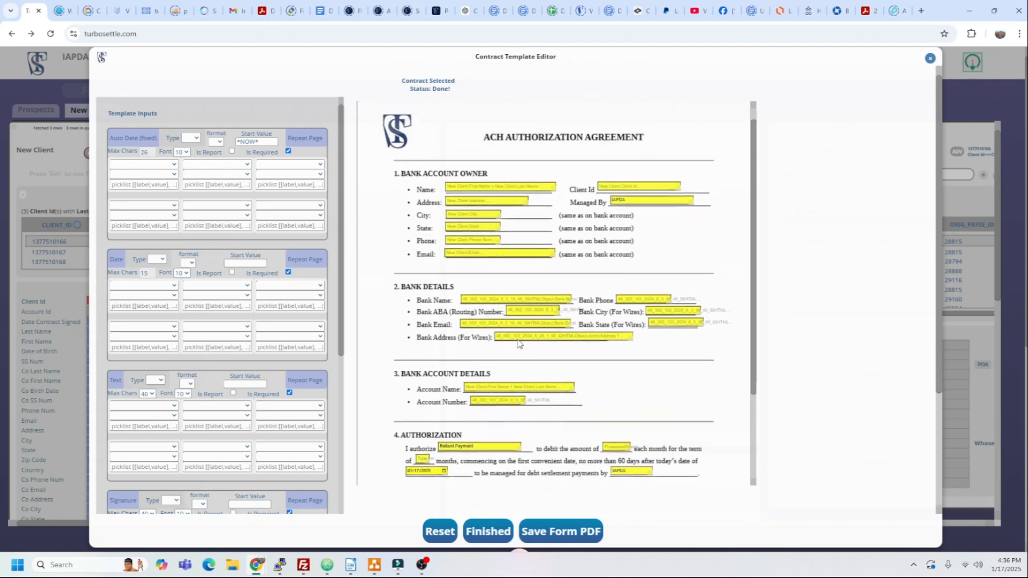
Load the Name field's settings into the Text input, try placing a copy above the field, and close the Contract Template Editor.
left_click(474, 203)
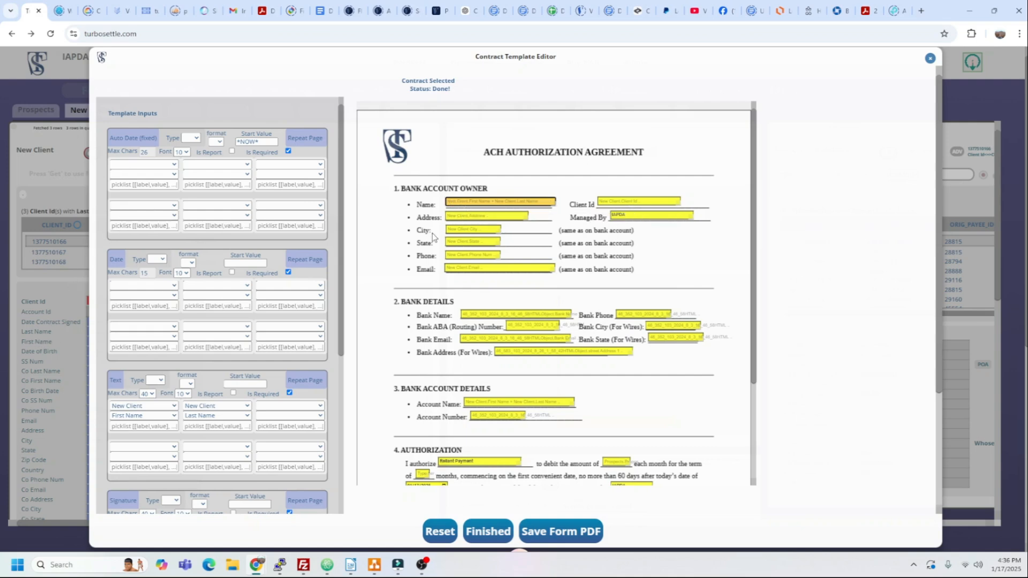
scroll(193, 294, "down", 3)
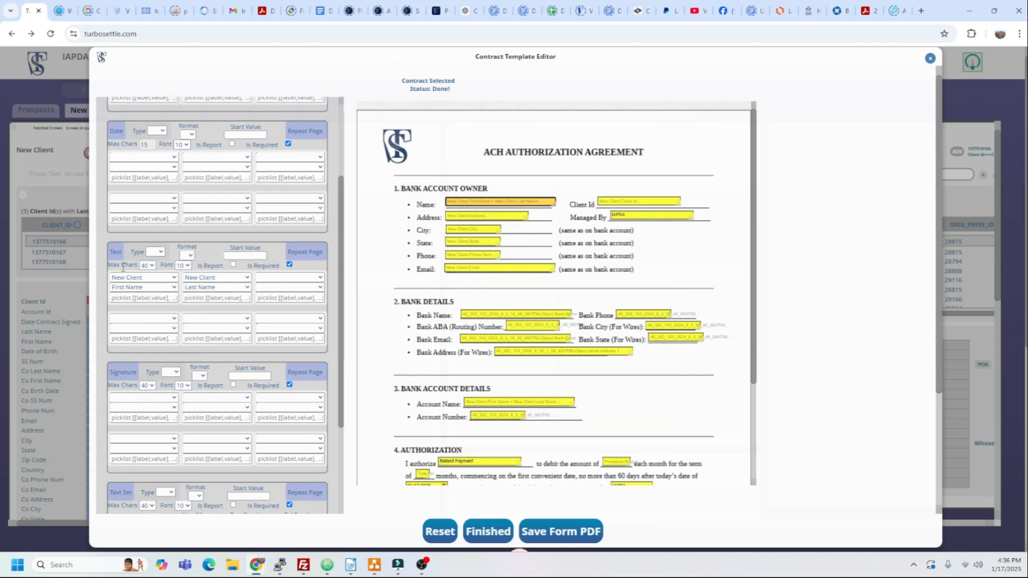
left_click_drag(114, 255, 462, 194)
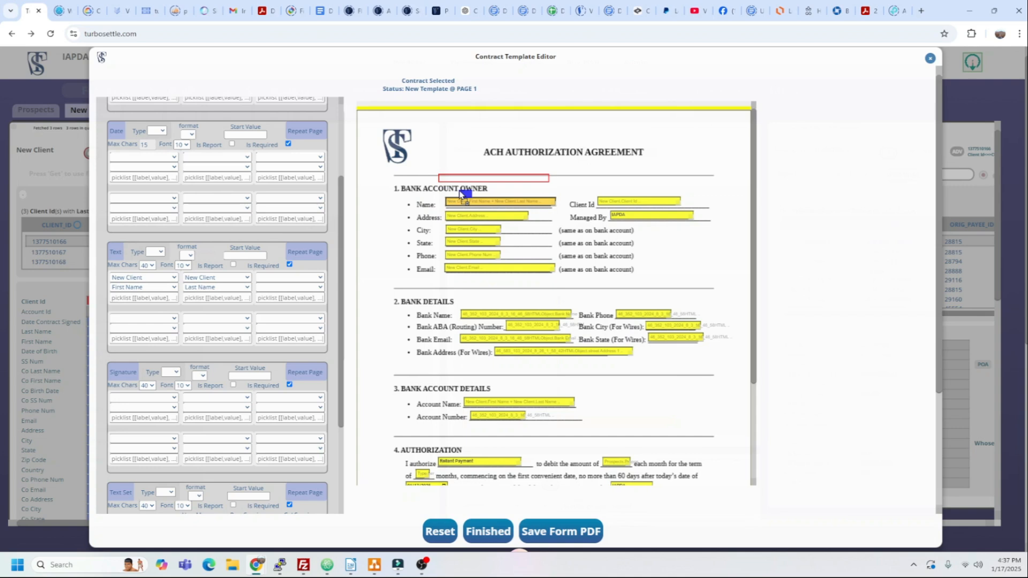
left_click_drag(462, 194, 180, 270)
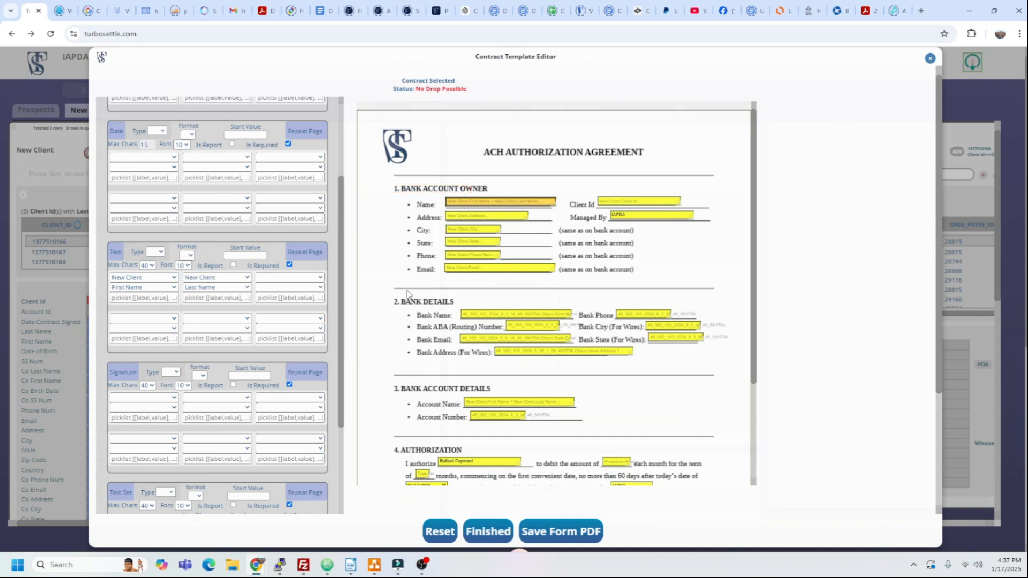
mouse_move(525, 199)
left_click_drag(524, 198, 525, 196)
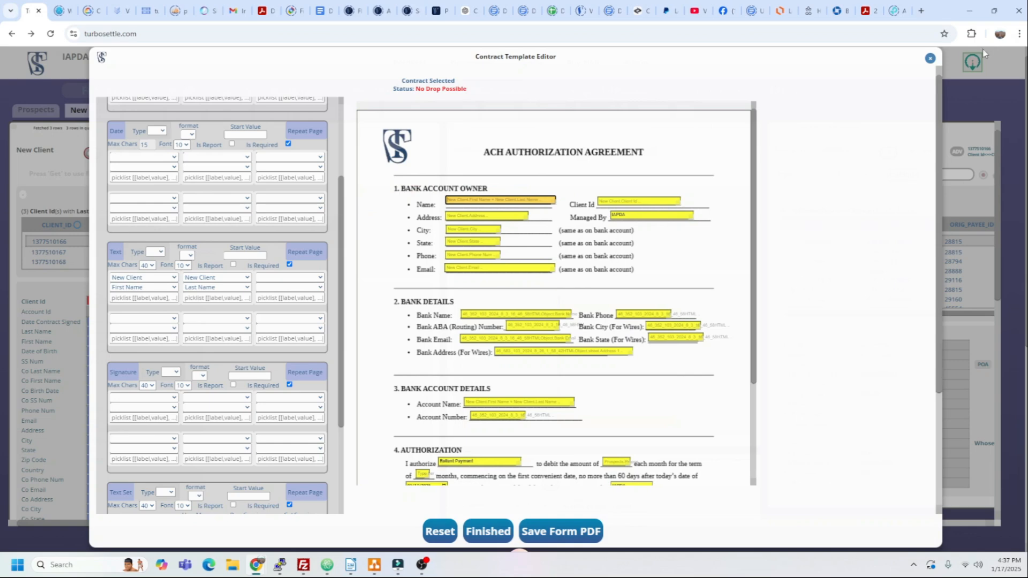
left_click(930, 58)
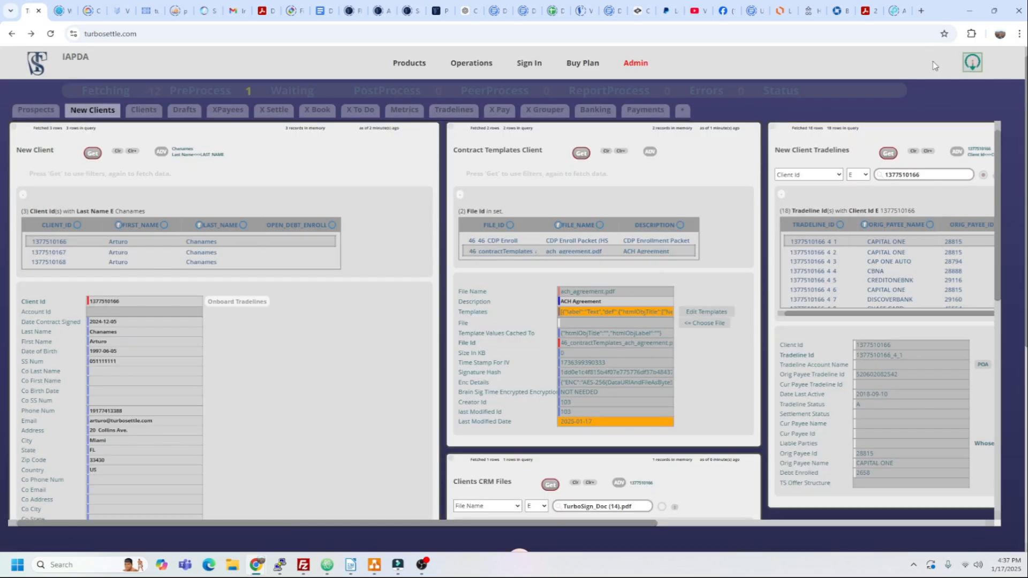
Discard the unsaved ach_agreement.pdf changes and select the CDP Enroll Packet record among the client contract templates.
left_click(582, 239)
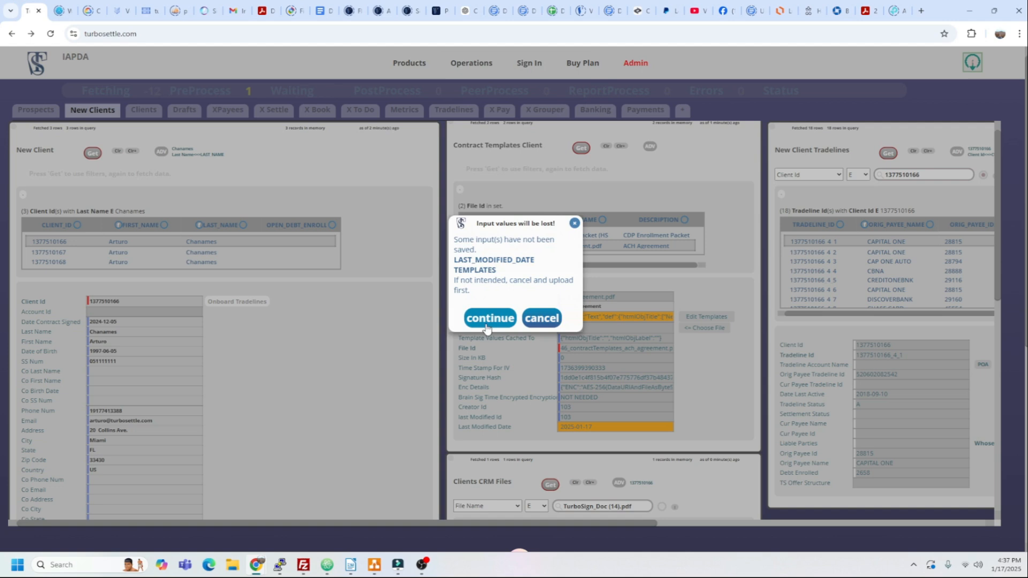
left_click(487, 319)
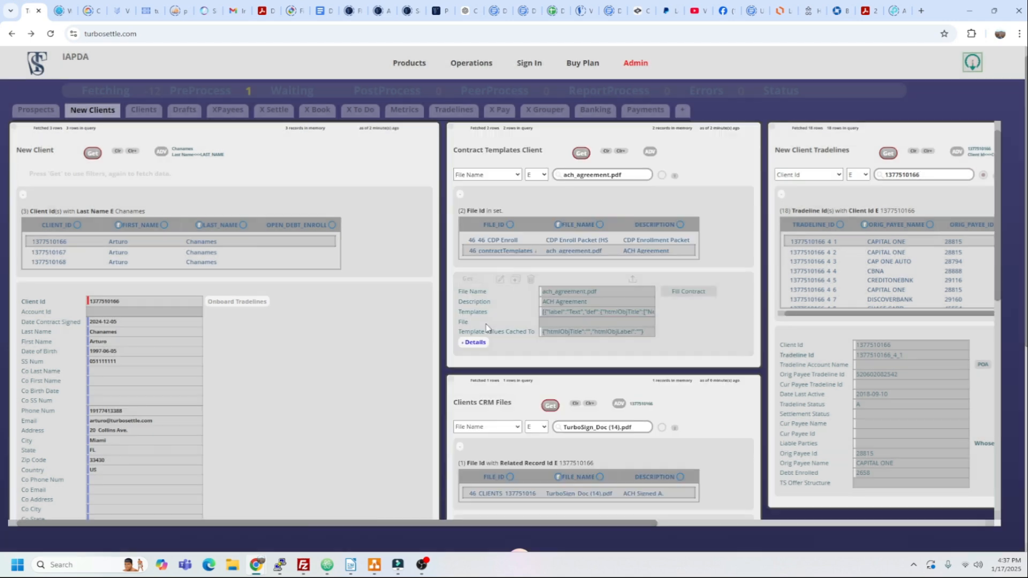
left_click(581, 238)
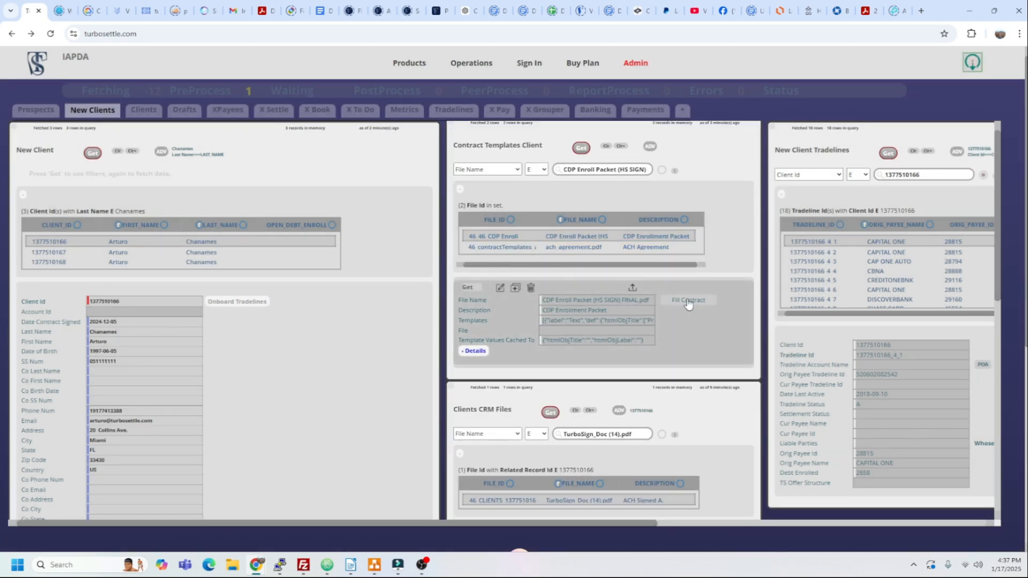
left_click(501, 289)
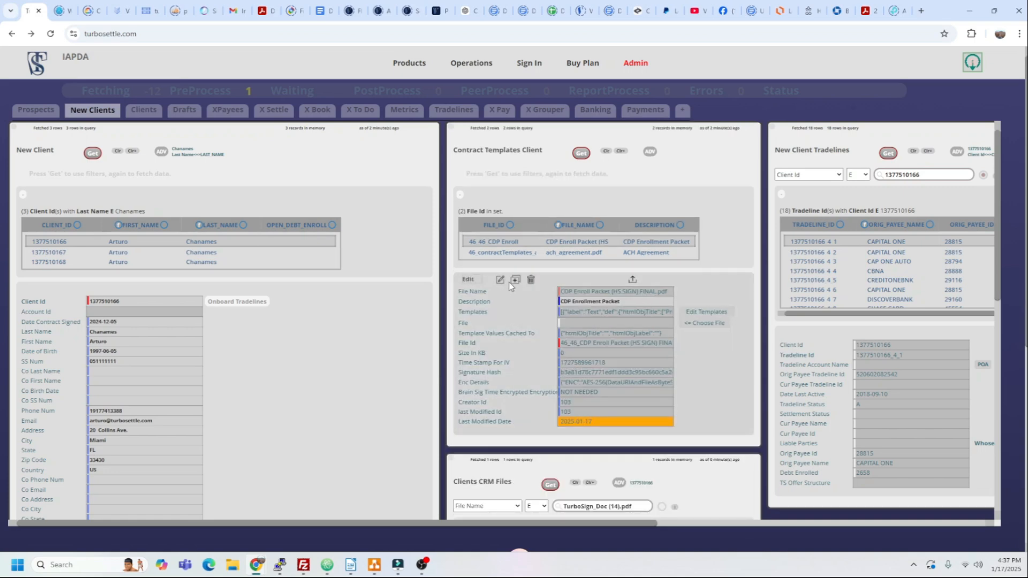
left_click(575, 241)
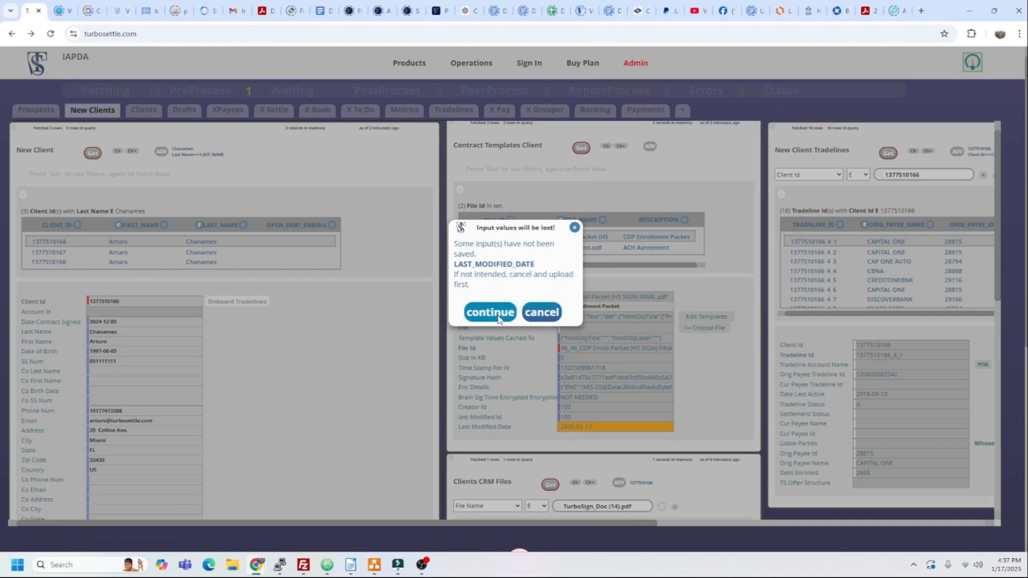
left_click(497, 316)
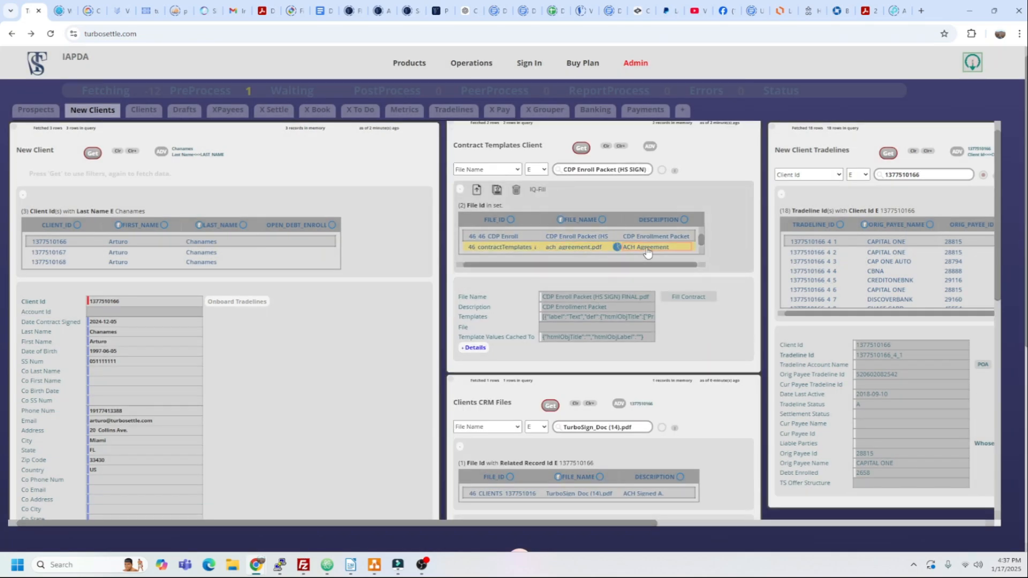
Open the CDP Enroll Packet in the Contract Filler and auto-fill its creditor schedule with the client's tradelines.
left_click(687, 298)
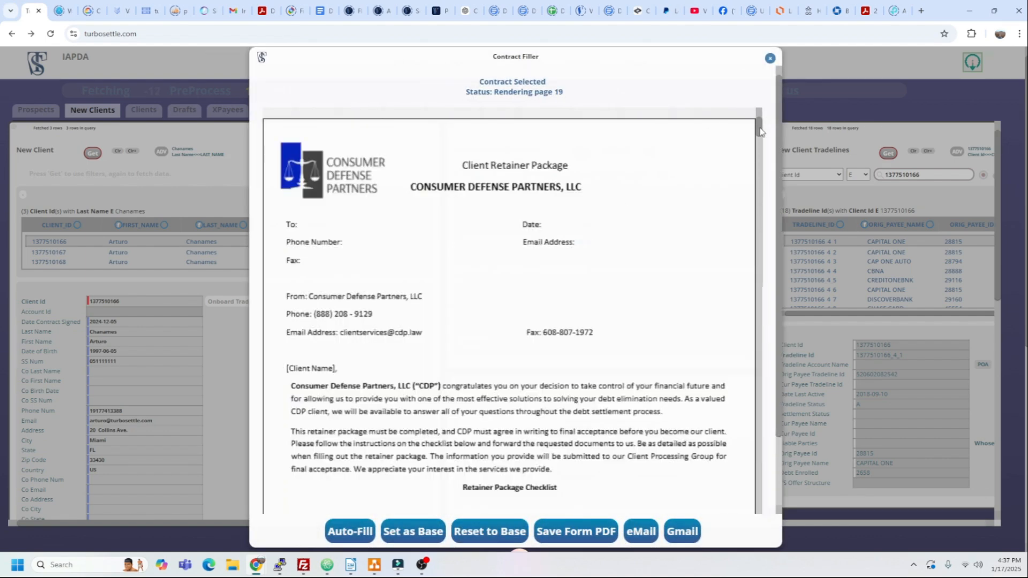
left_click_drag(759, 128, 785, 454)
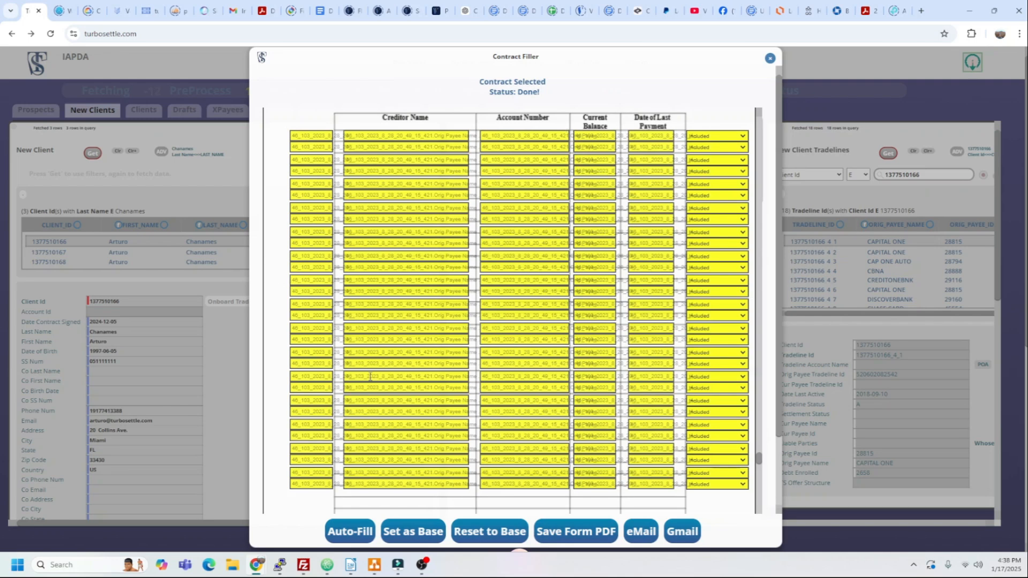
left_click(362, 533)
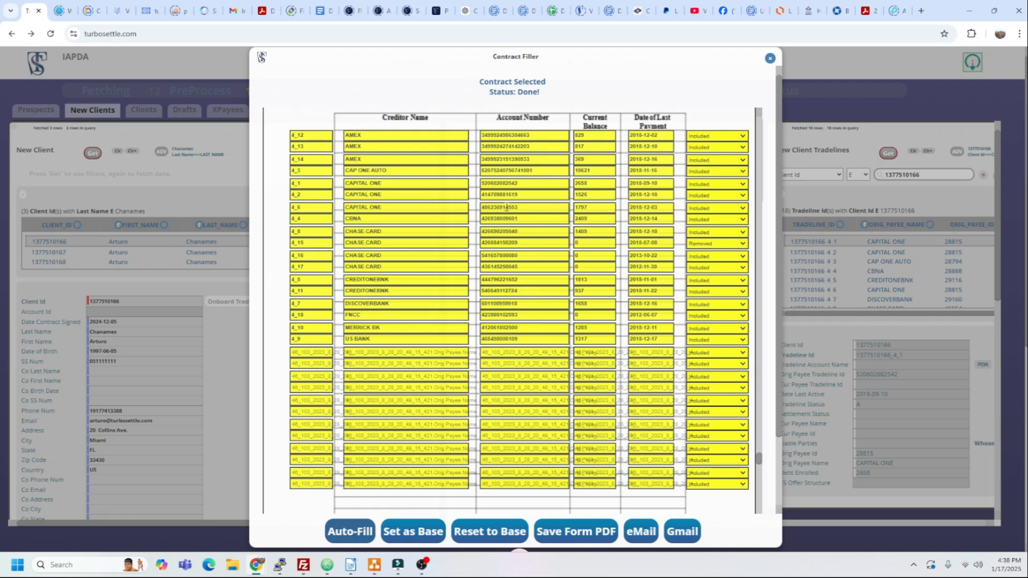
Check the Included and Removed status choices in the creditor schedule, review its rows, and close the Contract Filler without saving.
left_click(724, 141)
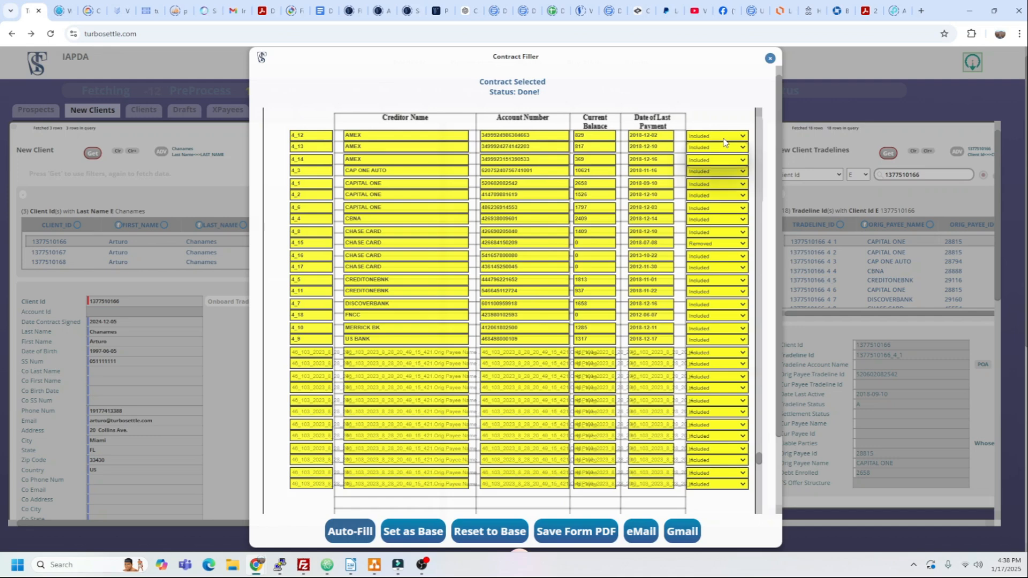
left_click(725, 144)
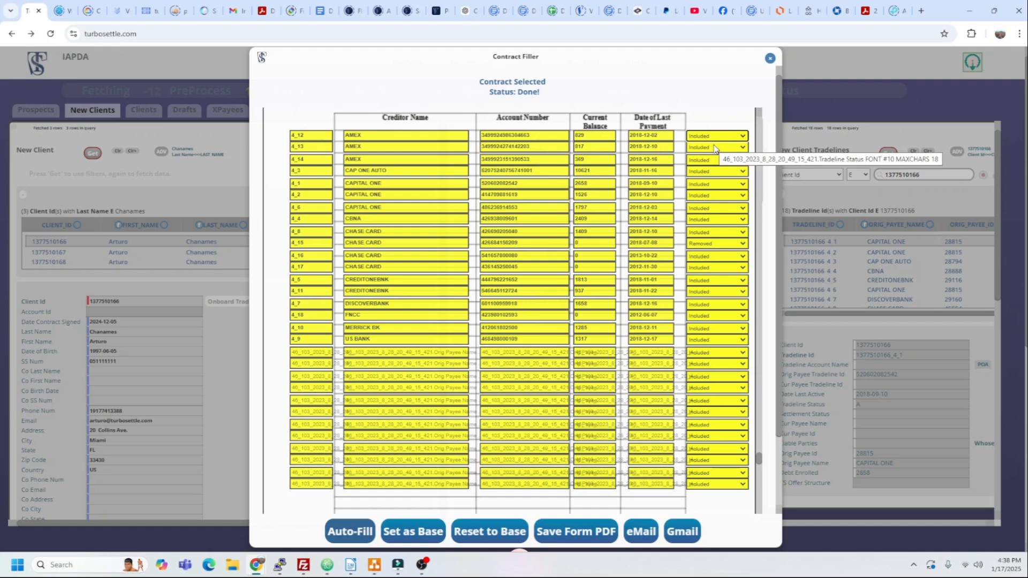
left_click(721, 484)
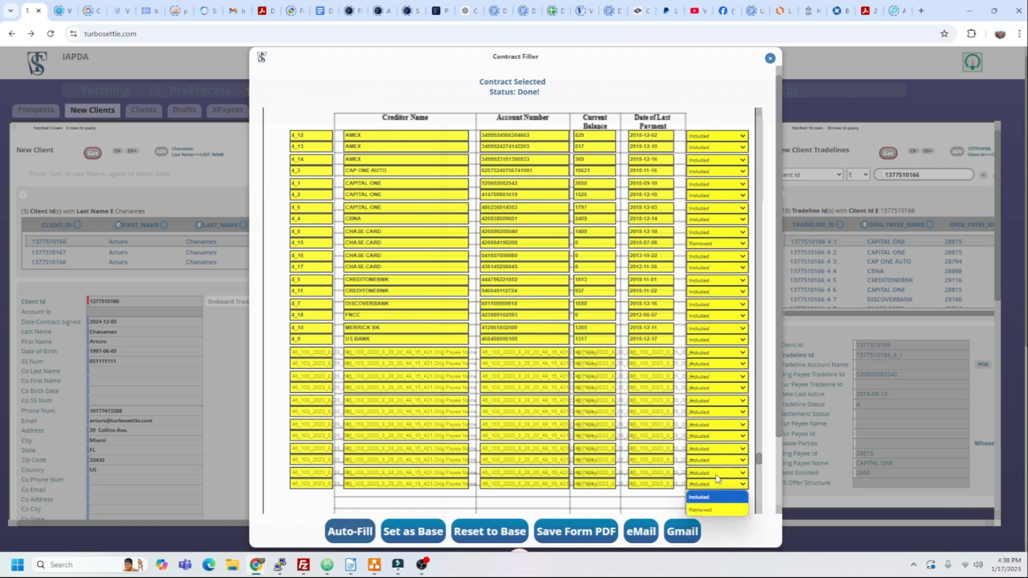
left_click(660, 486)
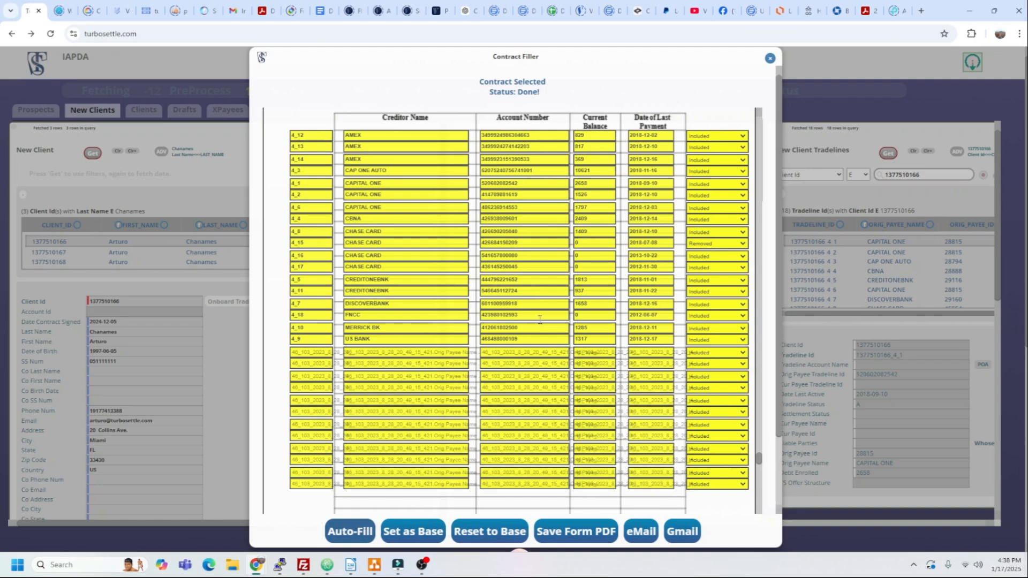
scroll(538, 278, "down", 4)
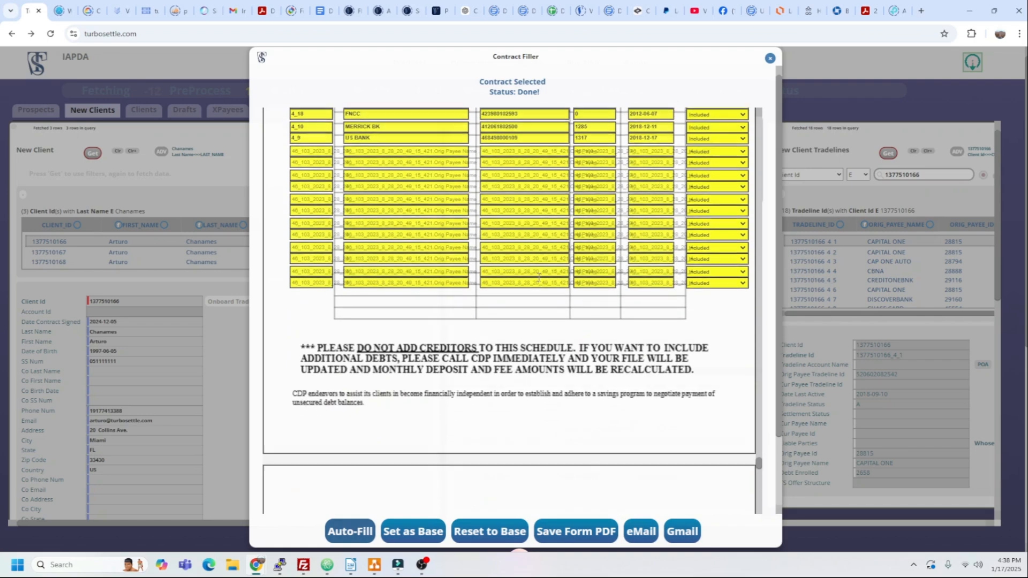
scroll(539, 278, "up", 4)
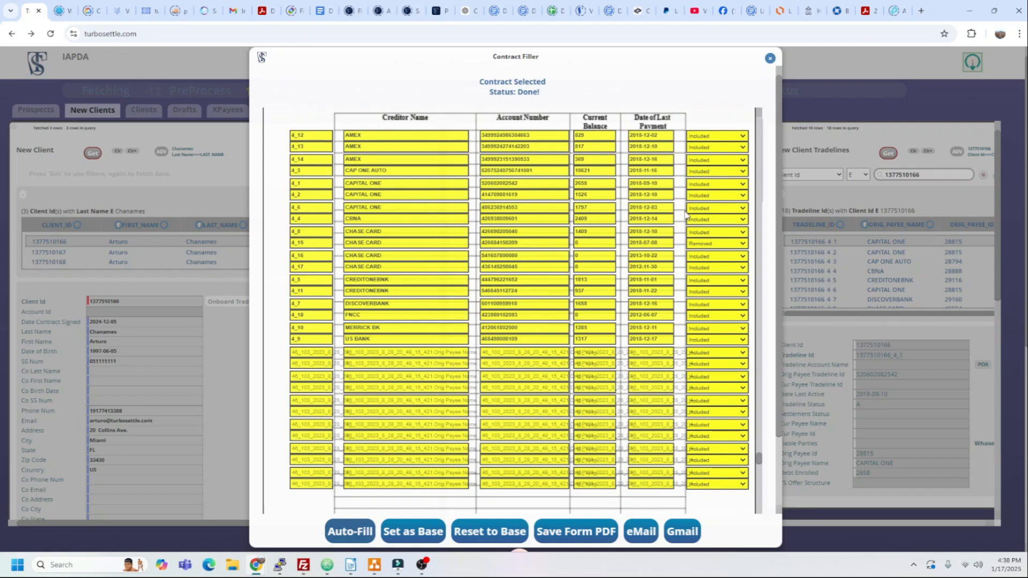
left_click(771, 59)
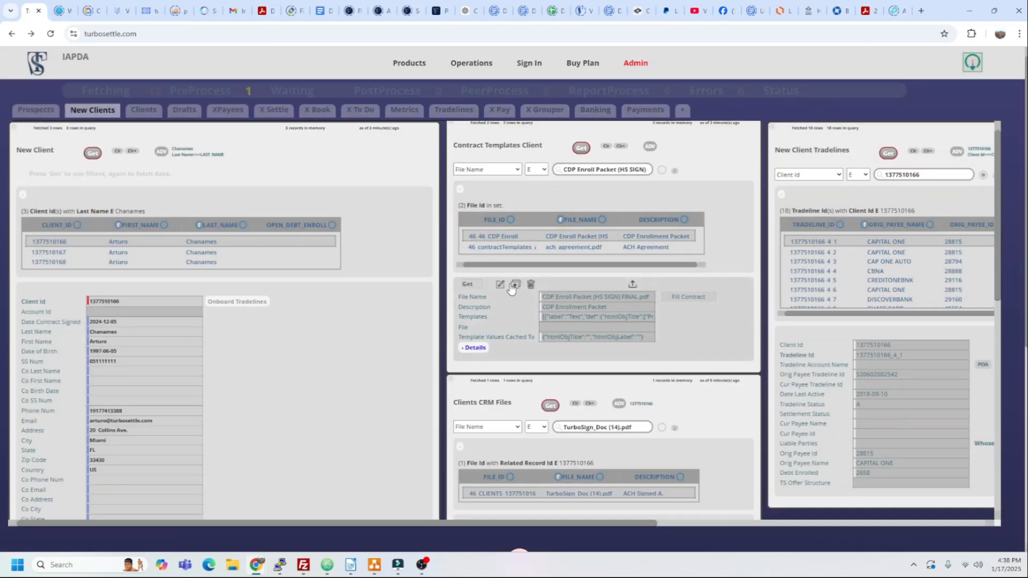
Put the CDP Enroll Packet record into edit mode and open its Schedule of Accounts Enrolled in Program in the Contract Template Editor.
left_click(502, 285)
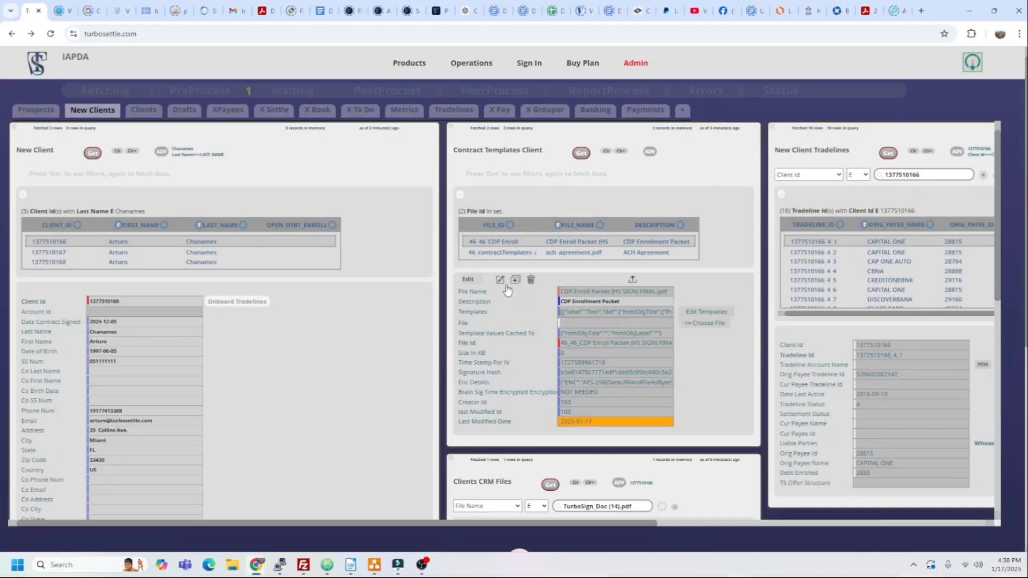
left_click(699, 312)
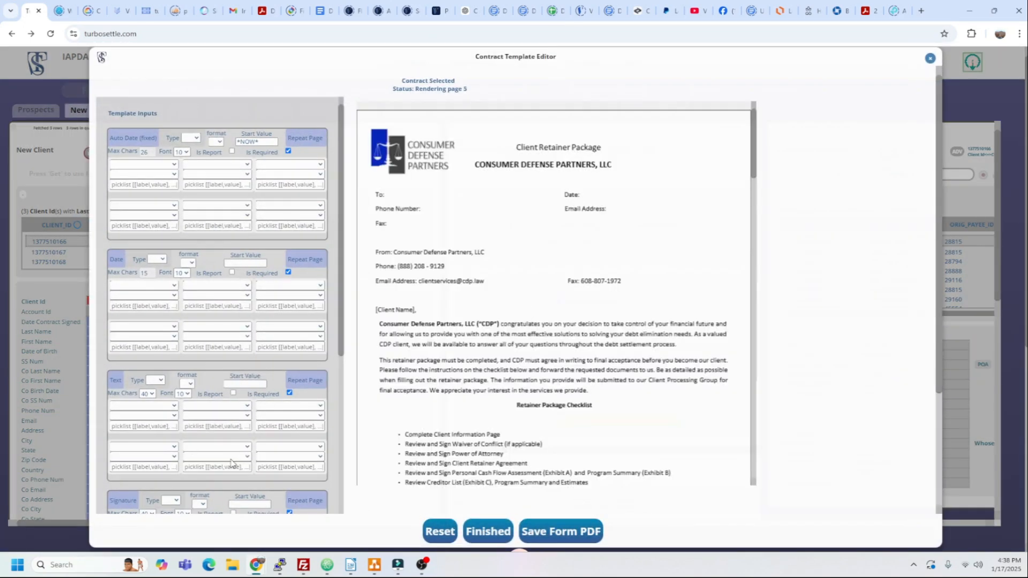
scroll(235, 414, "down", 3)
scroll(234, 413, "down", 3)
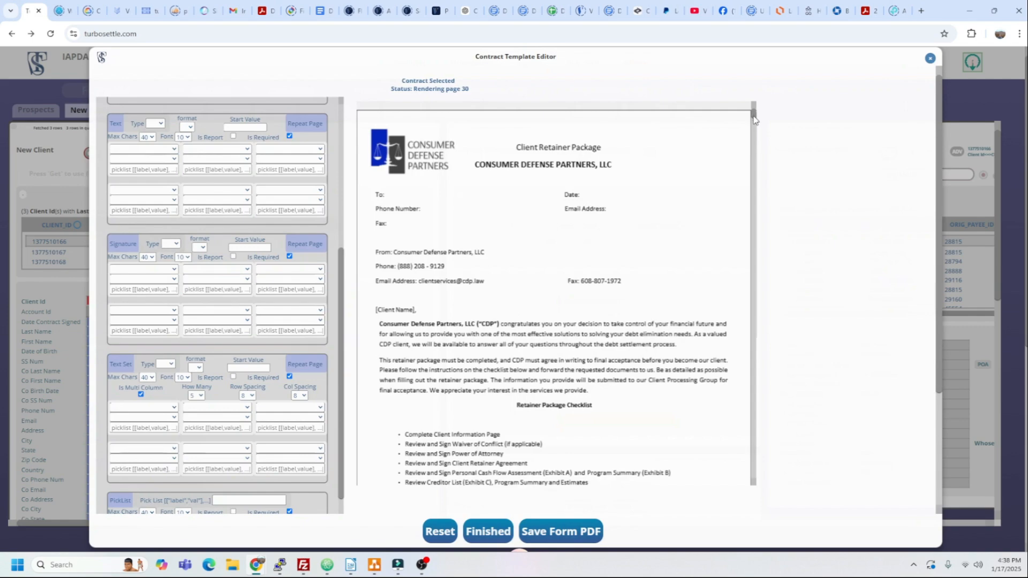
left_click_drag(754, 119, 748, 384)
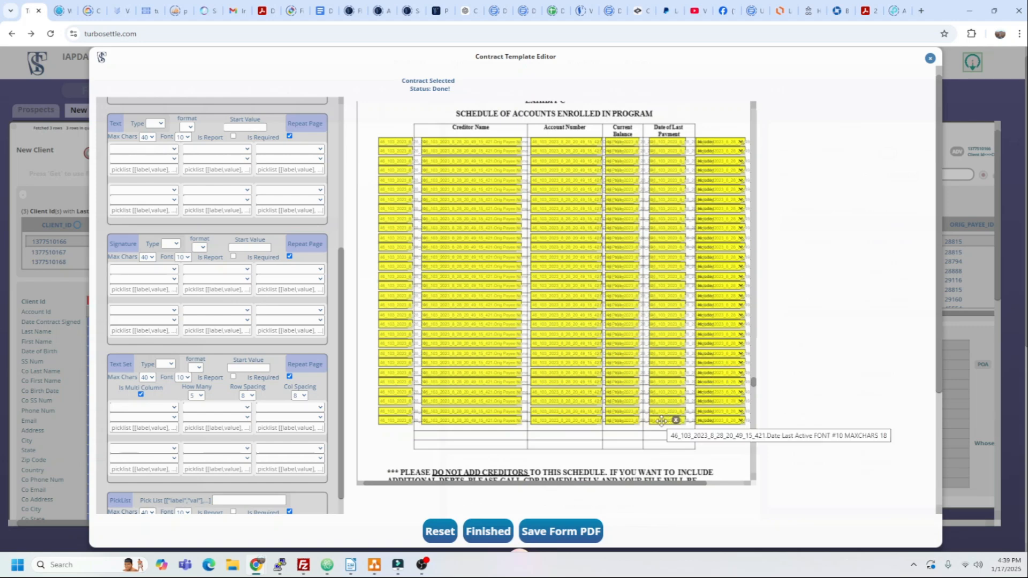
Adjust the position and size of the account schedule's text set using the Date Last Active field in its last filled row.
left_click_drag(659, 421, 661, 421)
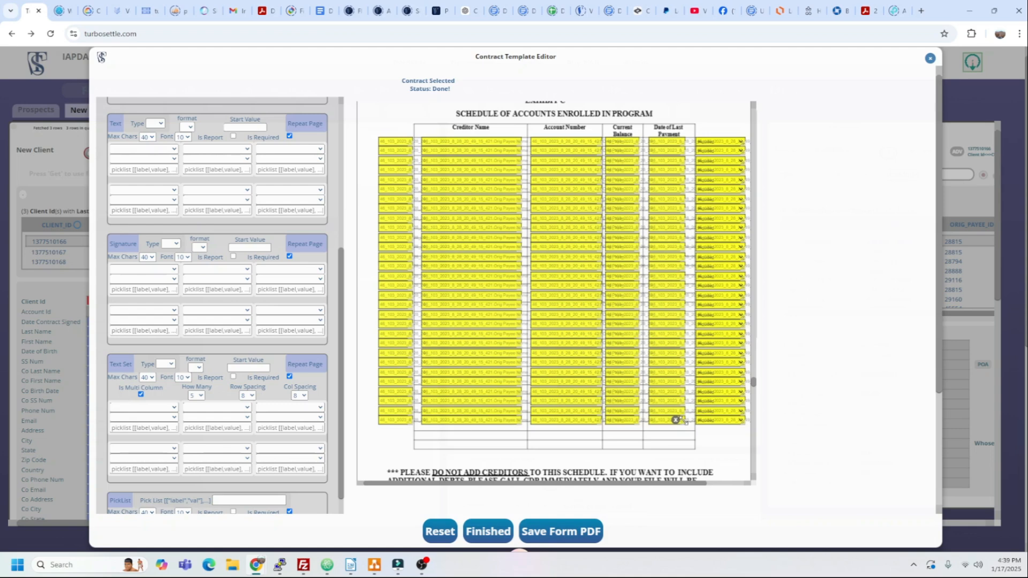
left_click_drag(685, 422, 686, 423)
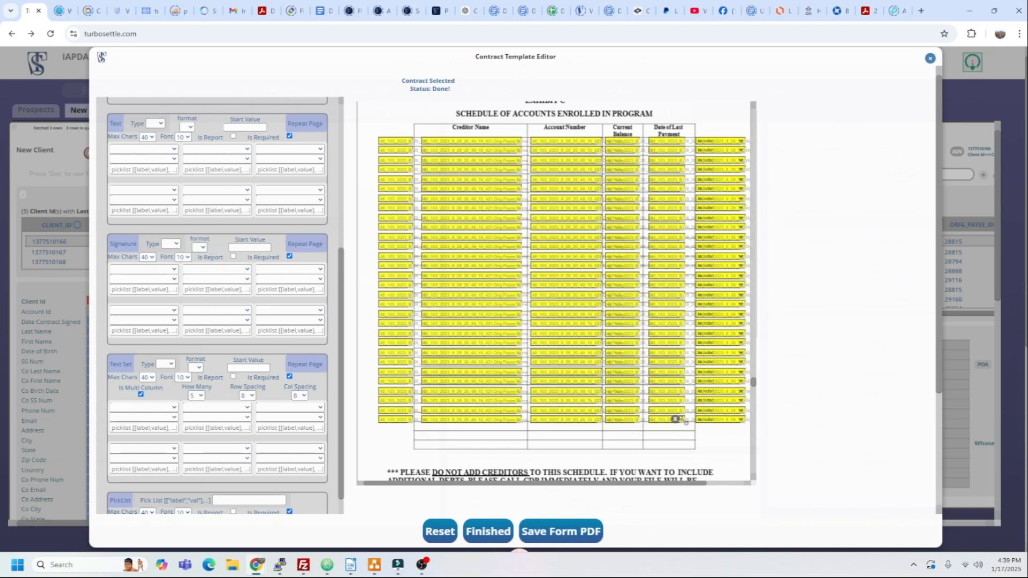
left_click_drag(686, 422, 685, 423)
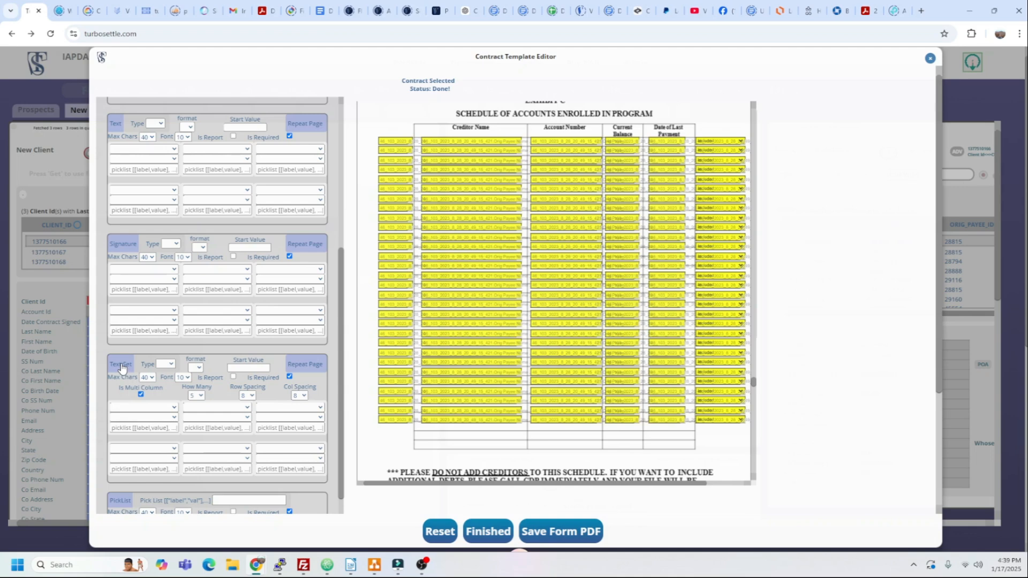
Load the creditor schedule's Text Set settings, try dropping the Text Set onto the schedule, and close the Contract Template Editor.
left_click(458, 295)
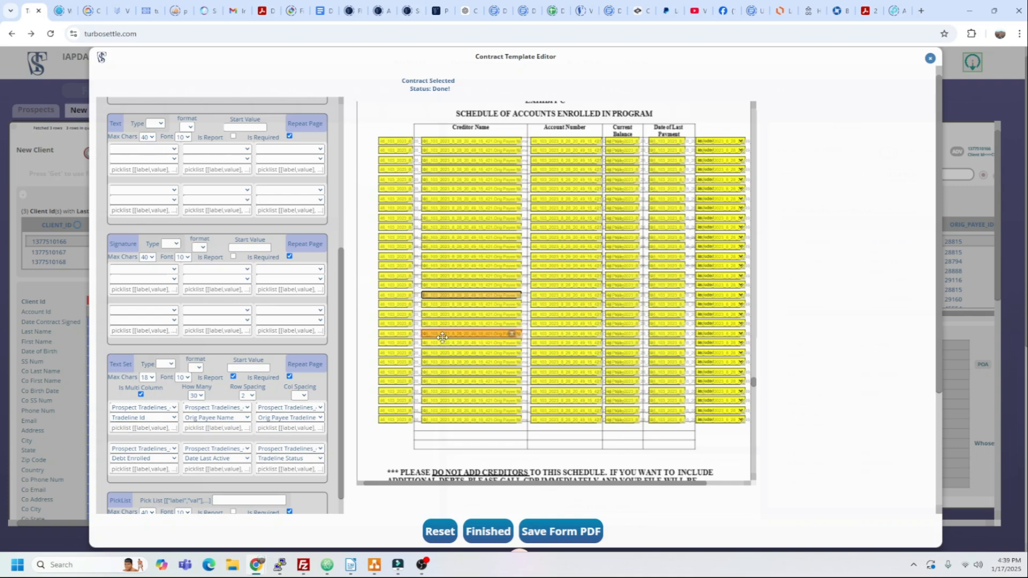
mouse_move(351, 133)
left_mouse_down()
mouse_move(190, 359)
mouse_move(118, 373)
mouse_move(234, 355)
mouse_move(392, 363)
mouse_move(360, 358)
mouse_move(401, 159)
mouse_move(386, 164)
left_mouse_up()
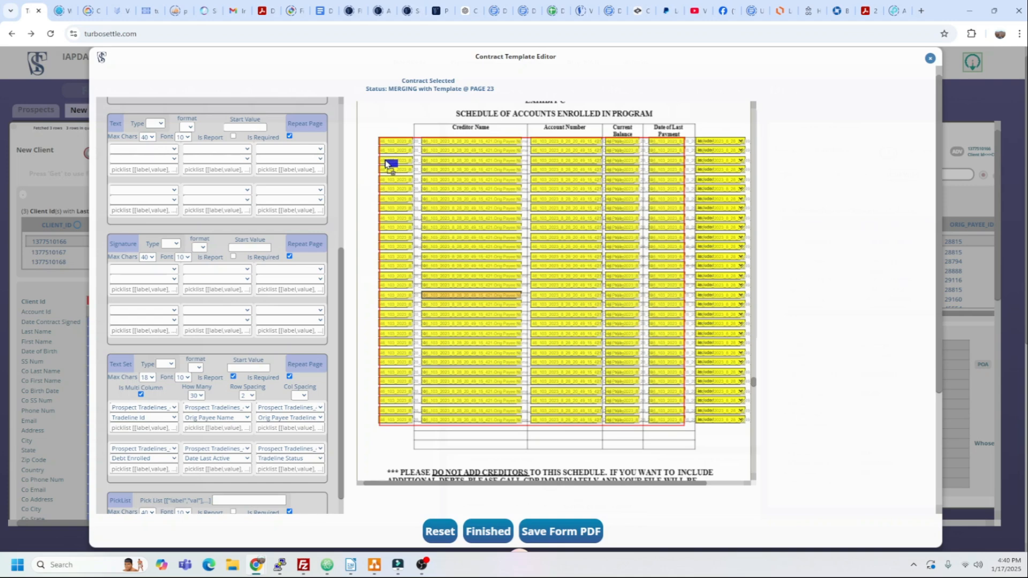
left_click_drag(386, 164, 138, 307)
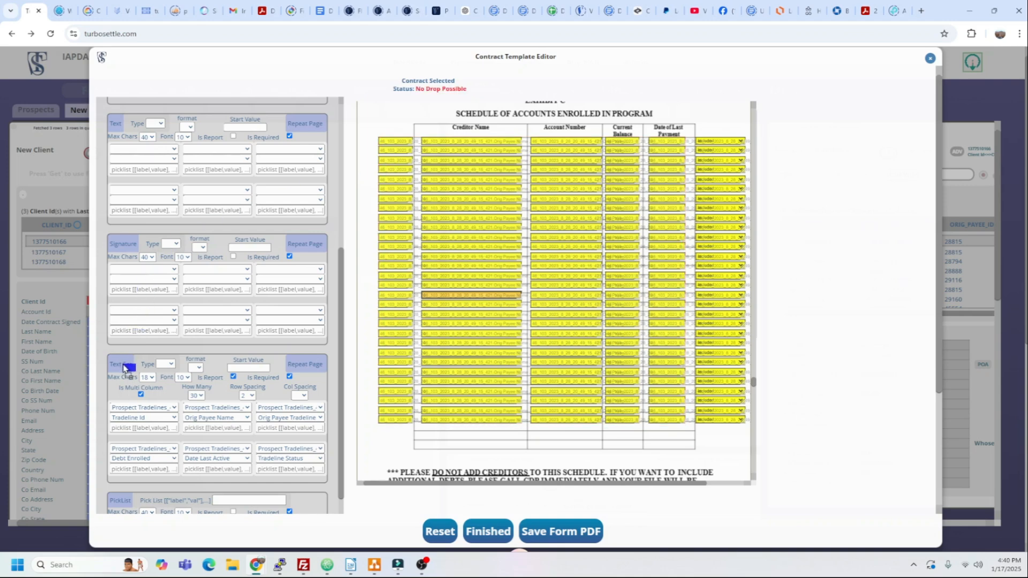
left_click_drag(123, 365, 123, 366)
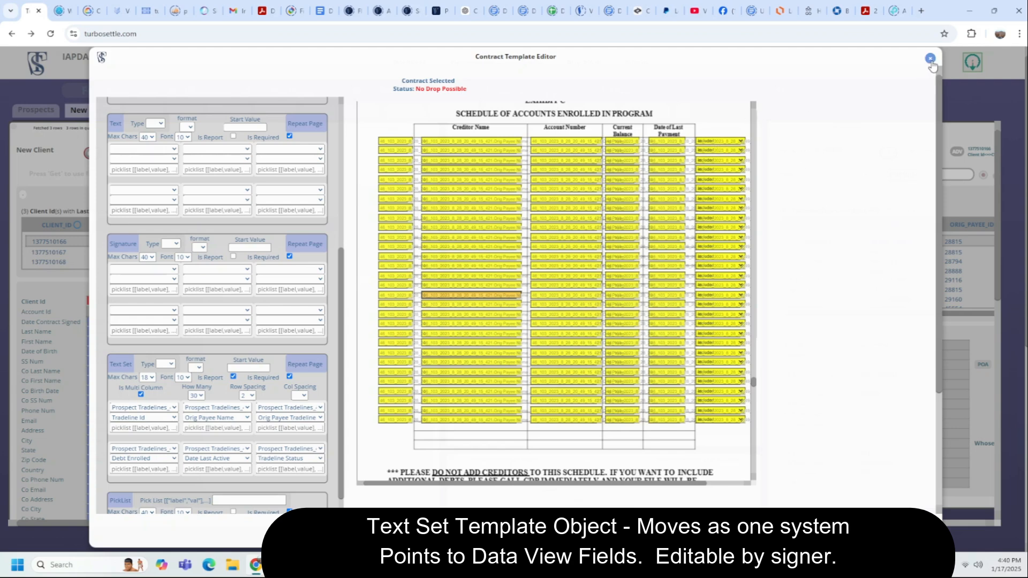
left_click(931, 58)
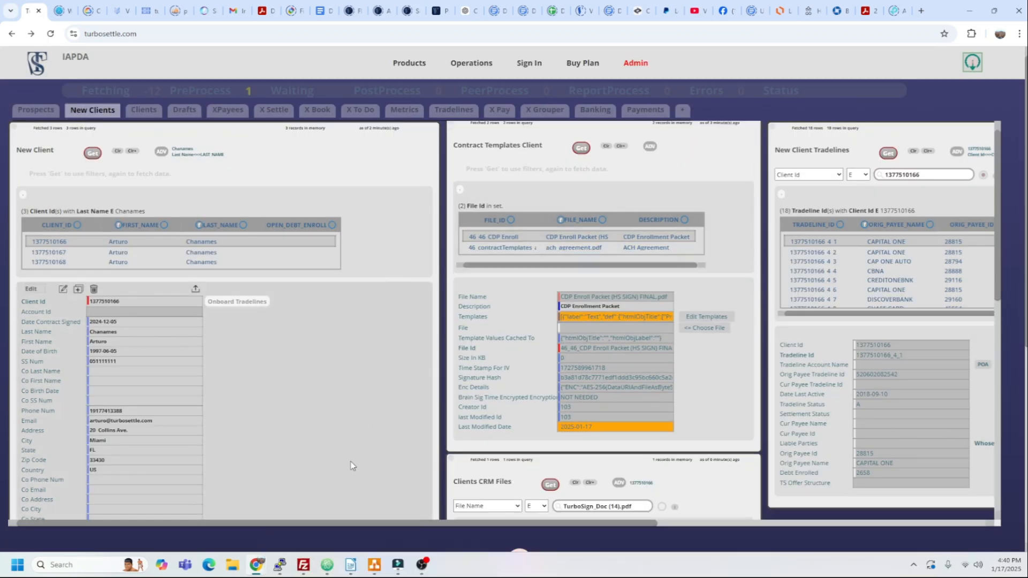
left_click(421, 565)
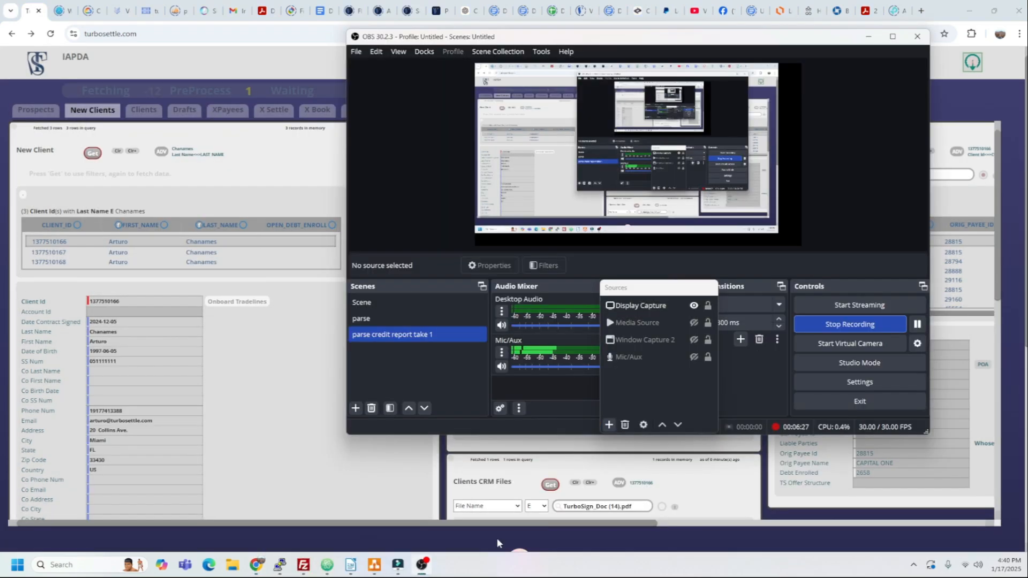